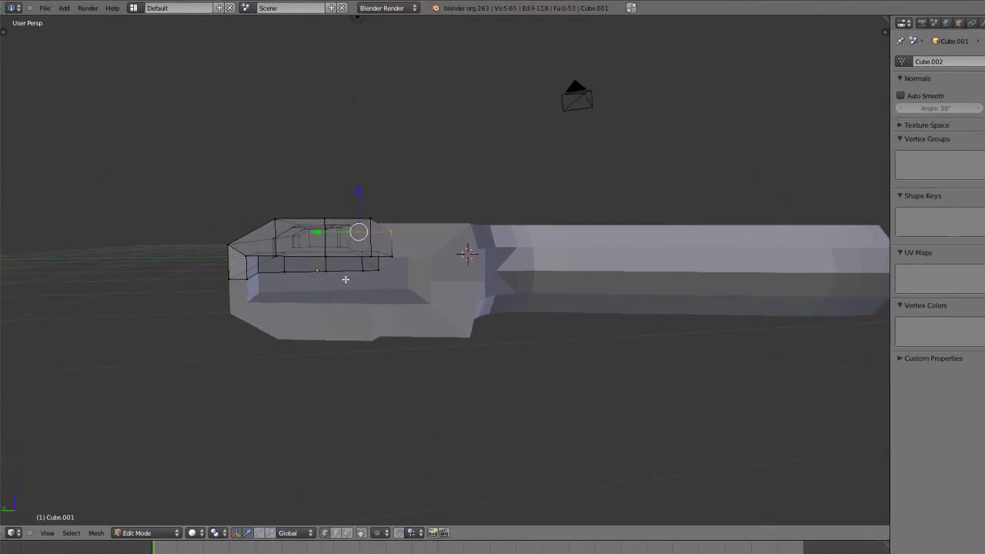
# Step: Select the slide's ten vertices along the upper edge of the rear opening and raise them slightly along the Z axis
pyautogui.keyDown('shift'); pyautogui.moveTo(236, 339); pyautogui.dragTo(291, 339, button='middle'); pyautogui.keyUp('shift')
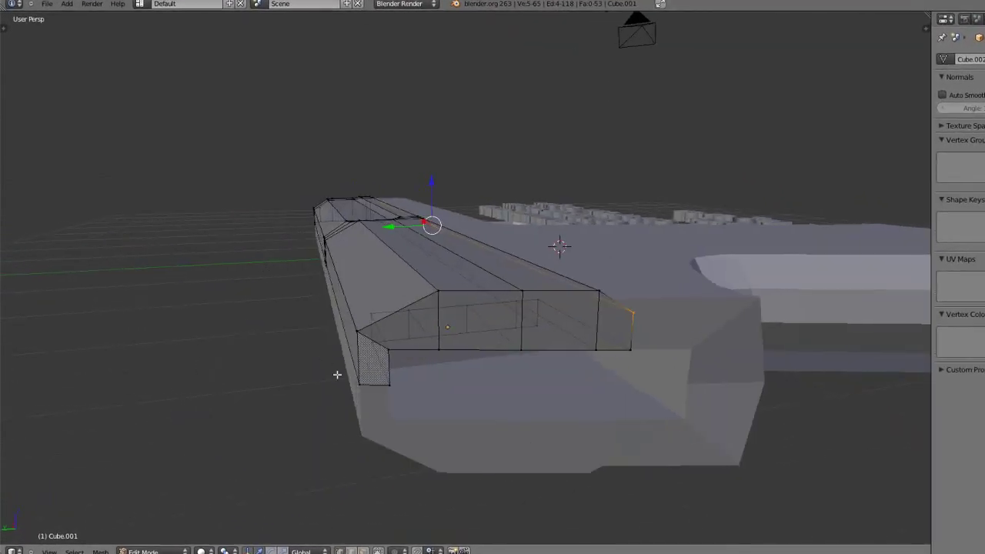
pyautogui.moveTo(337, 374); pyautogui.dragTo(356, 412, button='middle')
pyautogui.rightClick(259, 326)
pyautogui.keyDown('shift'); pyautogui.rightClick(270, 300); pyautogui.keyUp('shift')
pyautogui.keyDown('shift'); pyautogui.rightClick(308, 298); pyautogui.keyUp('shift')
pyautogui.keyDown('shift'); pyautogui.rightClick(297, 332); pyautogui.keyUp('shift')
pyautogui.keyDown('shift'); pyautogui.rightClick(372, 336); pyautogui.keyUp('shift')
pyautogui.keyDown('shift'); pyautogui.rightClick(373, 292); pyautogui.keyUp('shift')
pyautogui.keyDown('shift'); pyautogui.rightClick(425, 294); pyautogui.keyUp('shift')
pyautogui.keyDown('shift'); pyautogui.rightClick(442, 334); pyautogui.keyUp('shift')
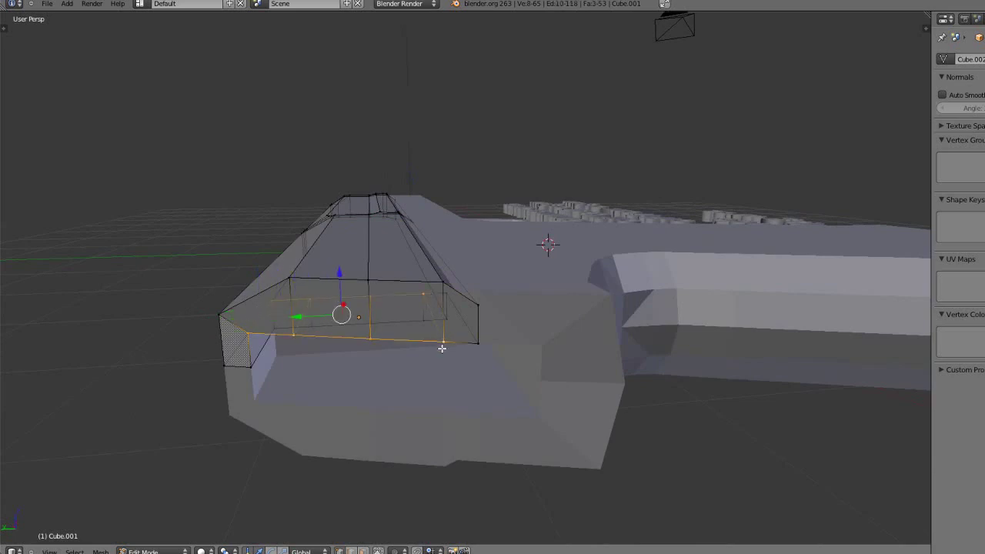
pyautogui.moveTo(351, 354); pyautogui.dragTo(355, 353, button='middle')
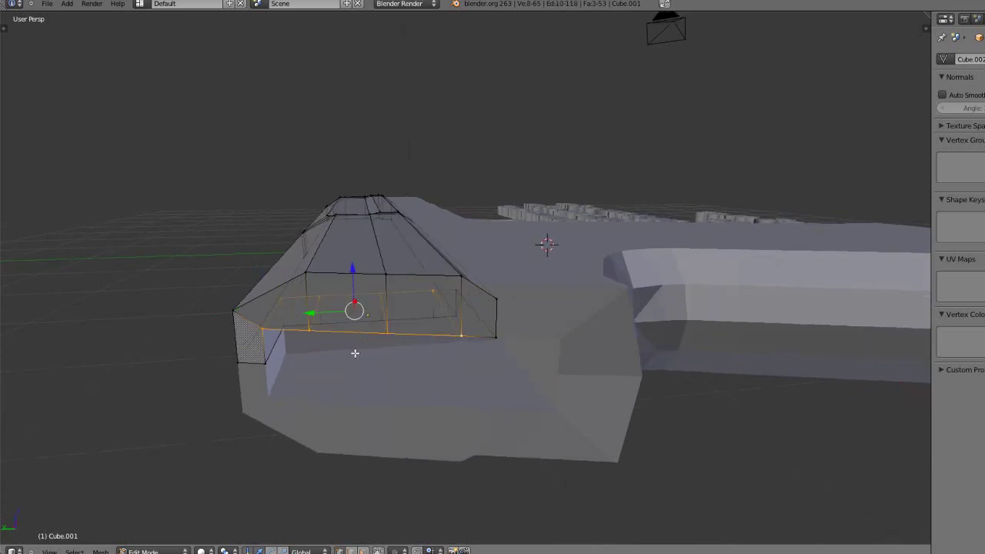
pyautogui.keyDown('shift'); pyautogui.rightClick(496, 336); pyautogui.keyUp('shift')
pyautogui.keyDown('shift'); pyautogui.rightClick(456, 291); pyautogui.keyUp('shift')
pyautogui.moveTo(365, 390); pyautogui.dragTo(362, 377, button='middle')
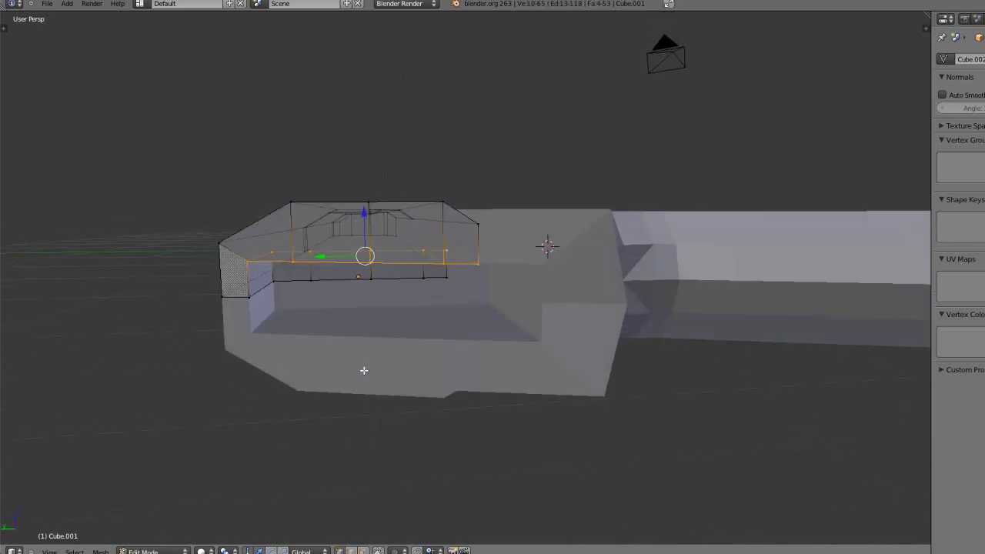
pyautogui.press('g')
pyautogui.press('z')
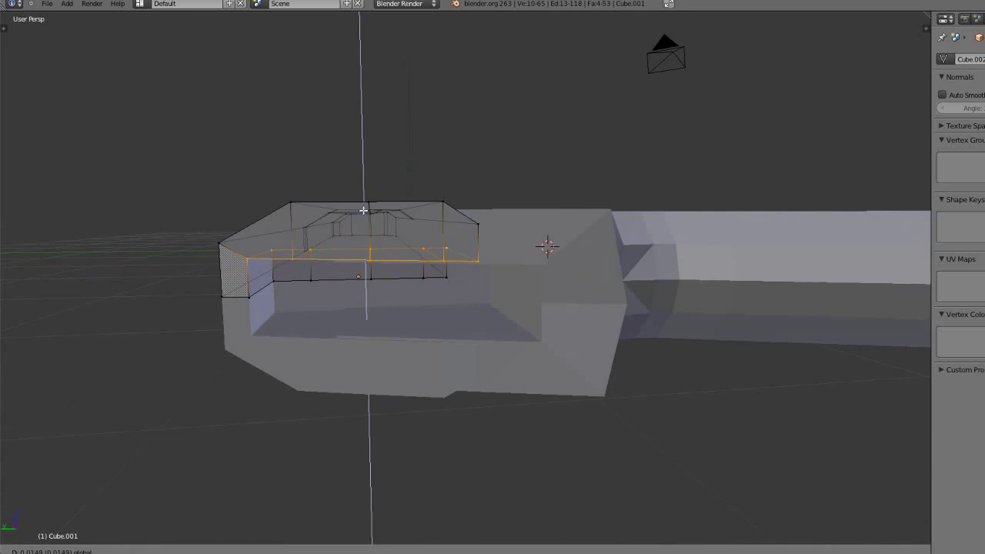
pyautogui.click(423, 301)
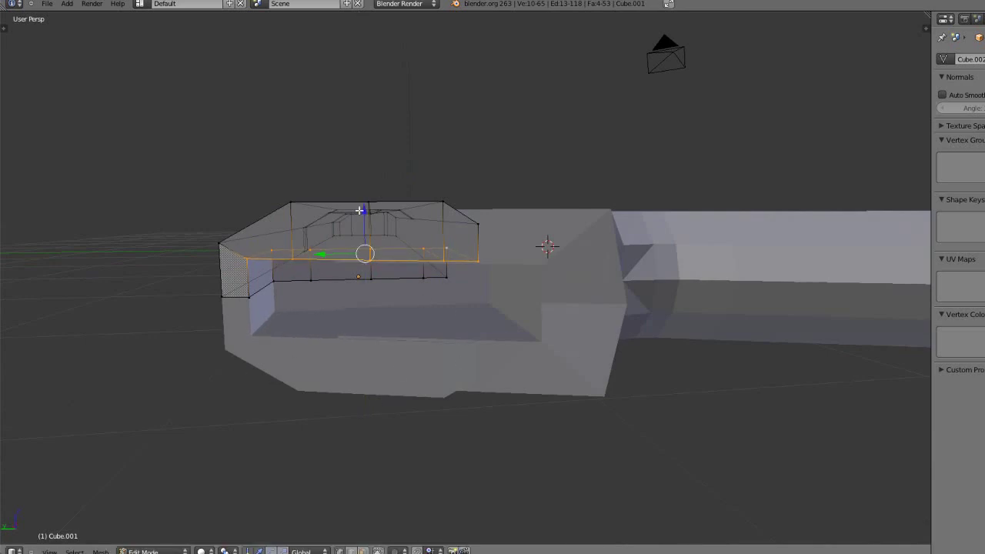
pyautogui.moveTo(362, 211)
pyautogui.mouseDown()
pyautogui.moveTo(363, 193)
pyautogui.moveTo(365, 209)
pyautogui.mouseUp()
pyautogui.press('a')
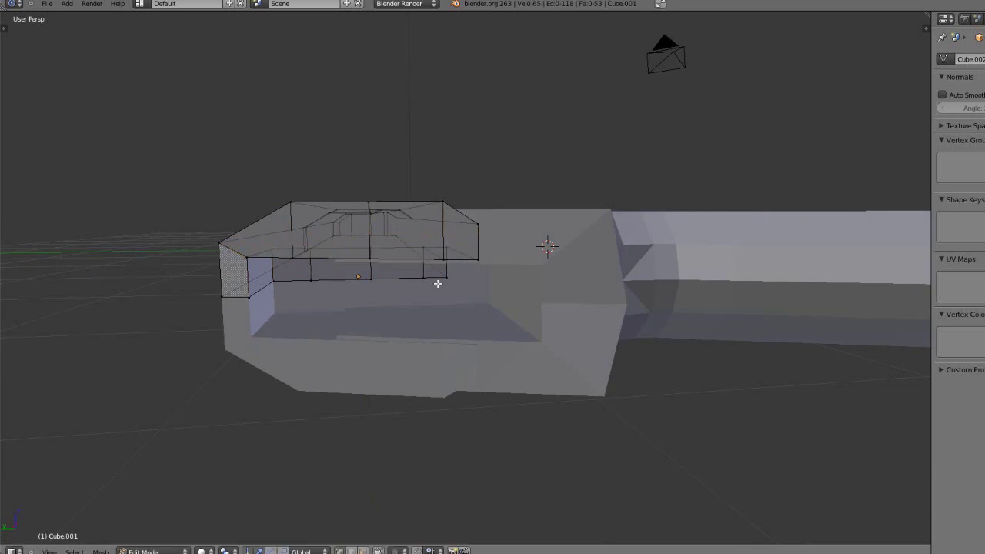
pyautogui.press('Tab')
# Step: Examine the whole pistol alongside the text to-do list, ending at the rear of the frame
pyautogui.scroll(-5, 451, 300)
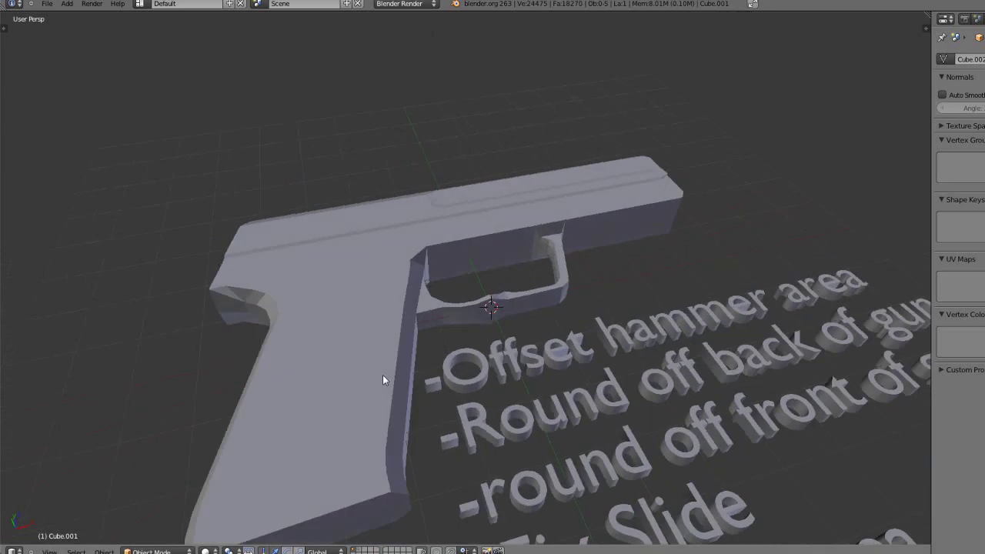
pyautogui.scroll(-3, 382, 375)
pyautogui.press('space')
pyautogui.press('Escape')
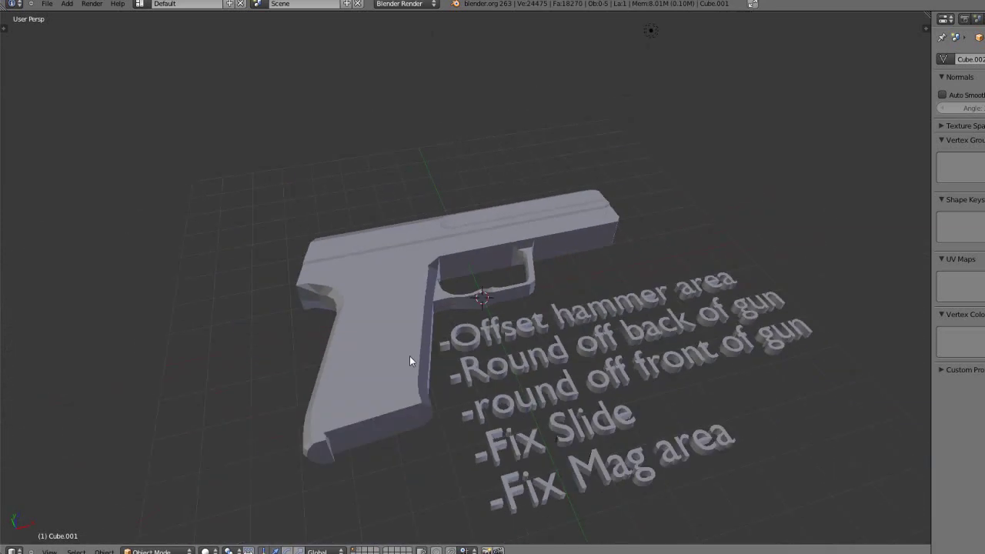
pyautogui.moveTo(364, 386); pyautogui.dragTo(436, 353, button='middle')
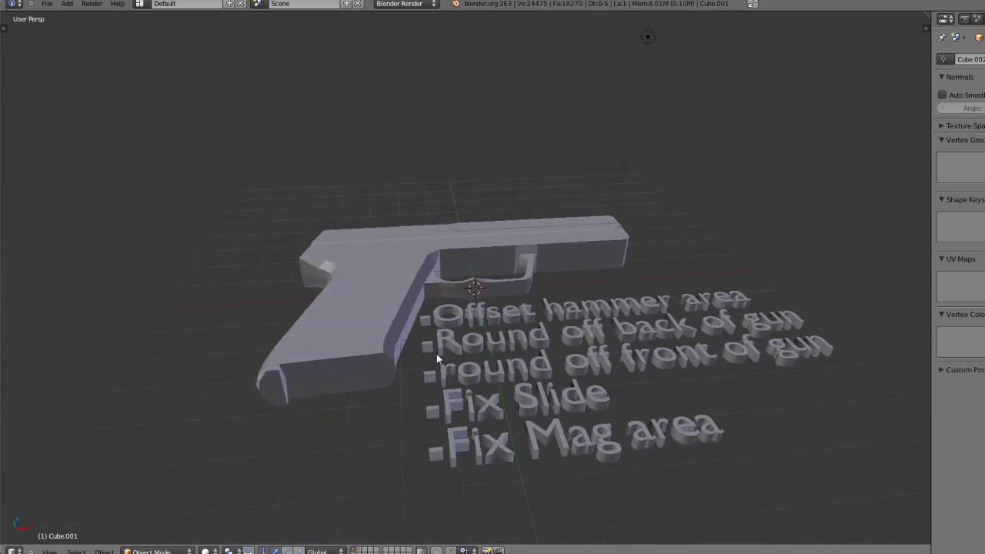
pyautogui.scroll(2, 502, 336)
pyautogui.scroll(-1, 453, 339)
pyautogui.scroll(-1, 486, 346)
pyautogui.scroll(4, 316, 338)
pyautogui.moveTo(316, 338); pyautogui.dragTo(418, 400, button='middle')
# Step: Open the pistol frame's mesh for editing with nothing selected, hidden geometry excluded from selection and face selection active
pyautogui.rightClick(431, 347)
pyautogui.press('Tab')
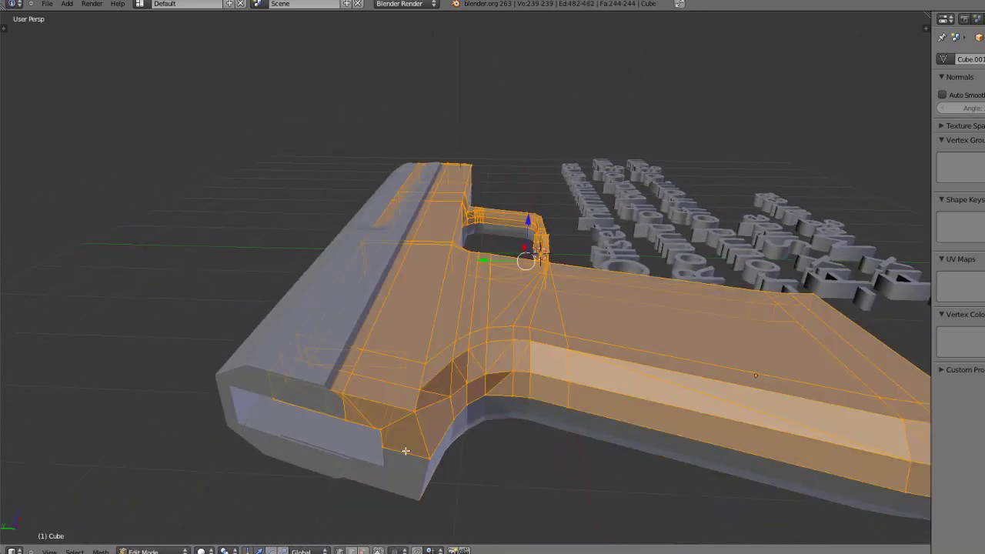
pyautogui.press('a')
pyautogui.moveTo(391, 457); pyautogui.dragTo(380, 464, button='middle')
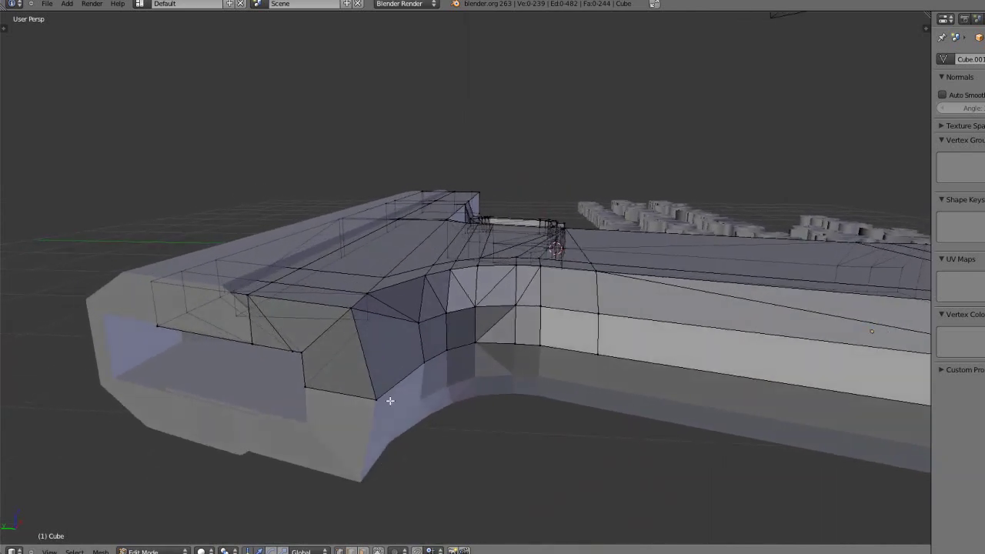
pyautogui.rightClick(378, 400)
pyautogui.press('a')
pyautogui.click(378, 551)
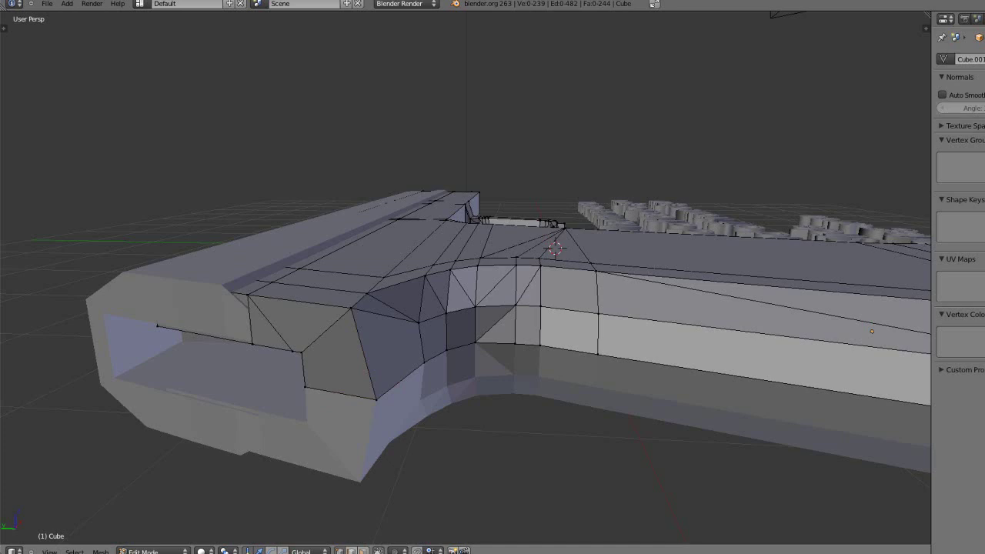
pyautogui.click(363, 551)
# Step: Select the three lower faces of the curve behind the grip and knife-cut a line across only those faces
pyautogui.moveTo(359, 377); pyautogui.dragTo(341, 405, button='middle')
pyautogui.scroll(1, 341, 408)
pyautogui.scroll(-1, 375, 489)
pyautogui.rightClick(347, 357)
pyautogui.keyDown('shift'); pyautogui.rightClick(400, 344); pyautogui.keyUp('shift')
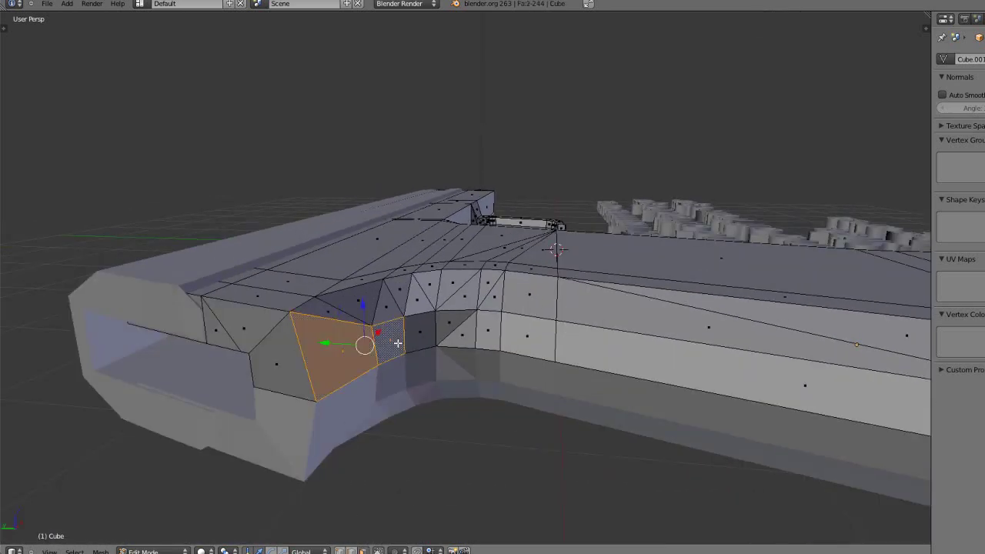
pyautogui.keyDown('shift'); pyautogui.rightClick(424, 332); pyautogui.keyUp('shift')
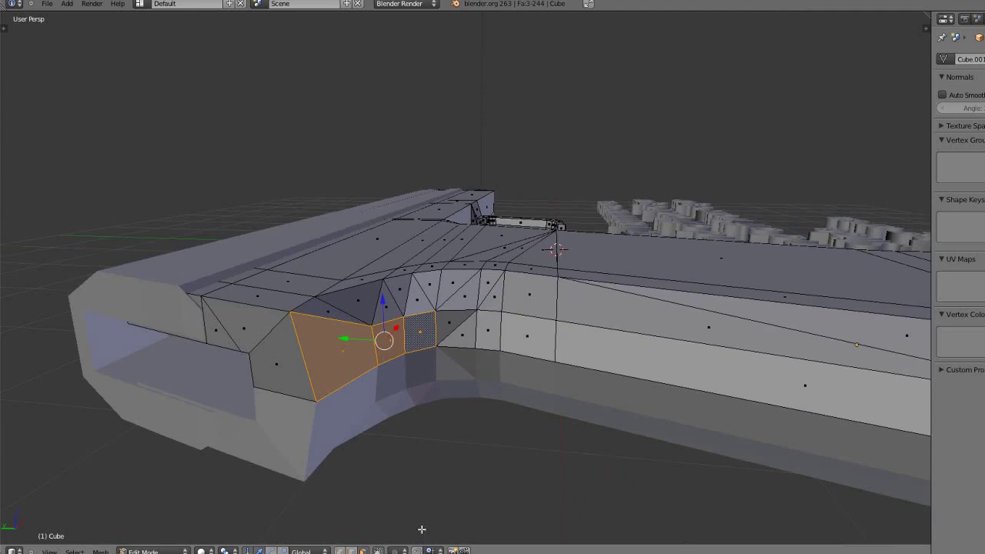
pyautogui.click(339, 551)
pyautogui.scroll(1, 287, 433)
pyautogui.moveTo(253, 444)
pyautogui.mouseDown(button='middle')
pyautogui.moveTo(307, 442)
pyautogui.moveTo(248, 439)
pyautogui.mouseUp(button='middle')
pyautogui.hotkey('shift', 'k')
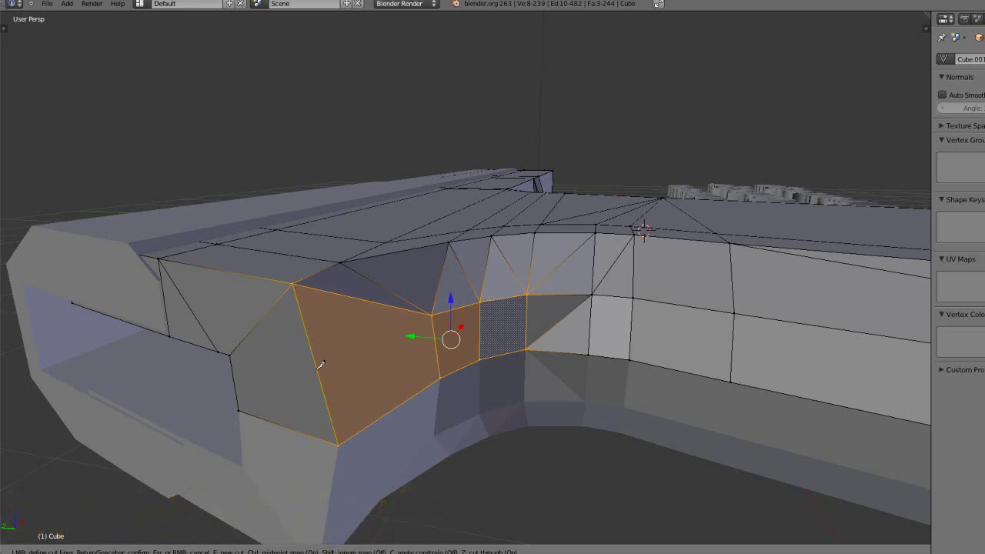
pyautogui.click(320, 364)
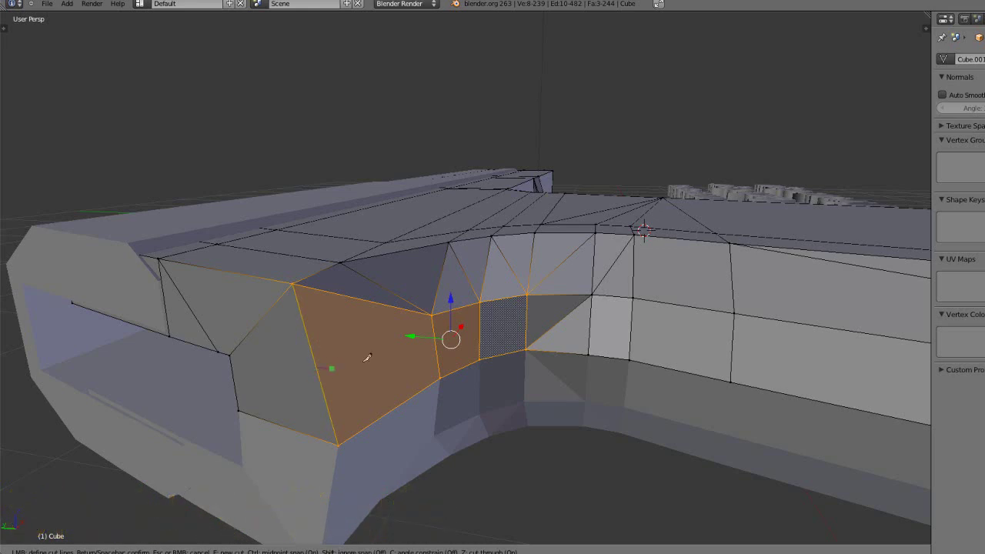
pyautogui.click(437, 347)
pyautogui.click(485, 330)
pyautogui.click(528, 322)
pyautogui.press('Return')
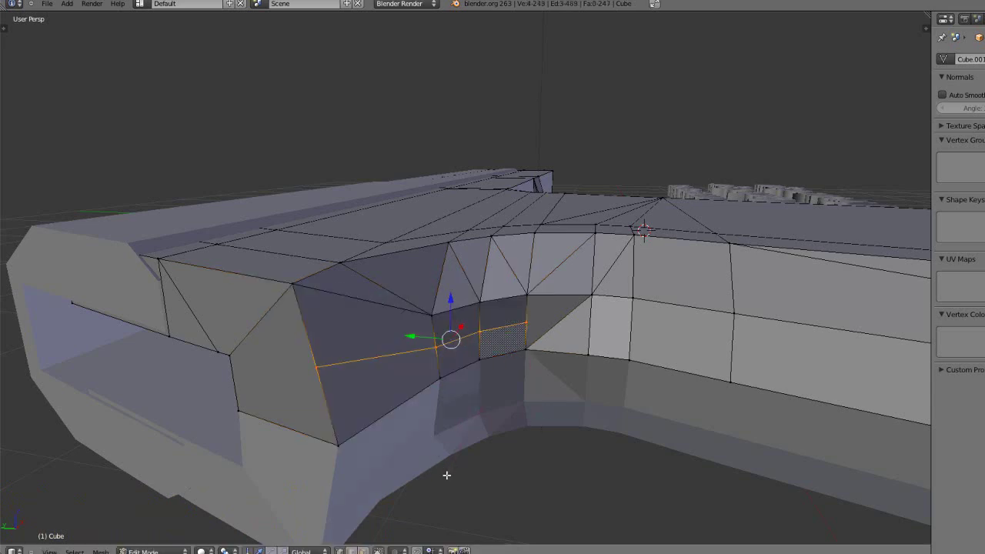
pyautogui.press('a')
# Step: Shape the frame's rear corner by moving the first cut vertex along Y, adding the corner vertex below it and shifting both
pyautogui.moveTo(424, 433)
pyautogui.mouseDown(button='middle')
pyautogui.moveTo(433, 423)
pyautogui.moveTo(435, 431)
pyautogui.mouseUp(button='middle')
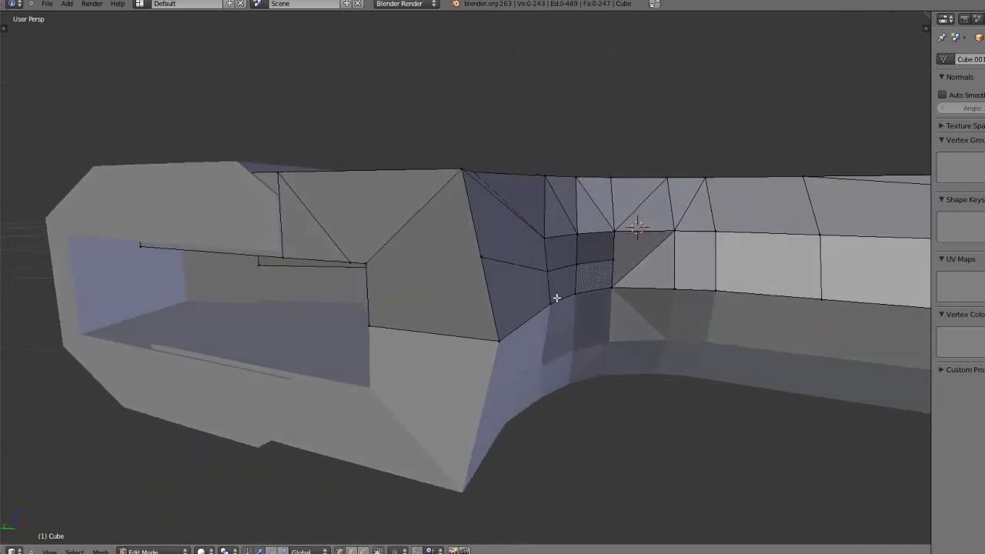
pyautogui.rightClick(488, 262)
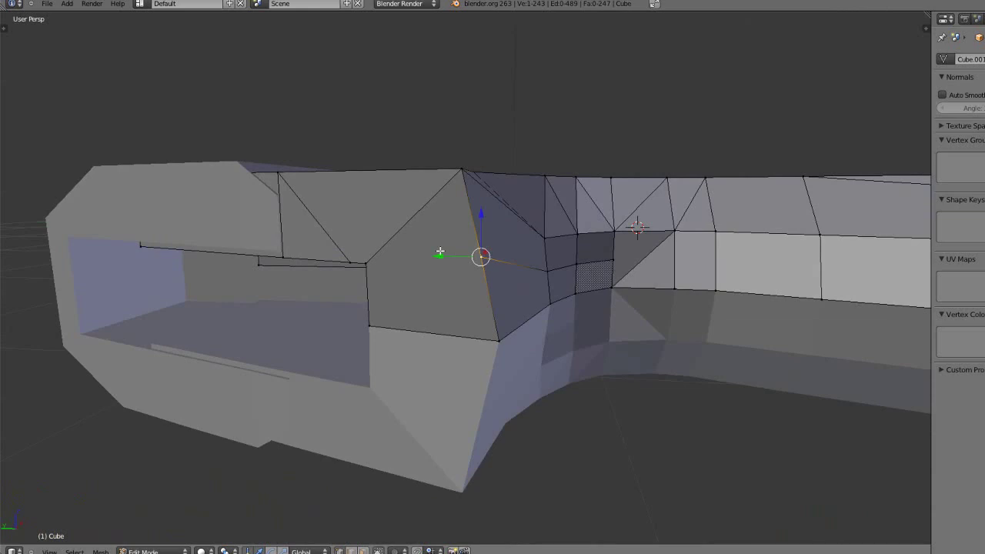
pyautogui.moveTo(439, 258); pyautogui.dragTo(452, 259)
pyautogui.keyDown('shift'); pyautogui.rightClick(499, 338); pyautogui.keyUp('shift')
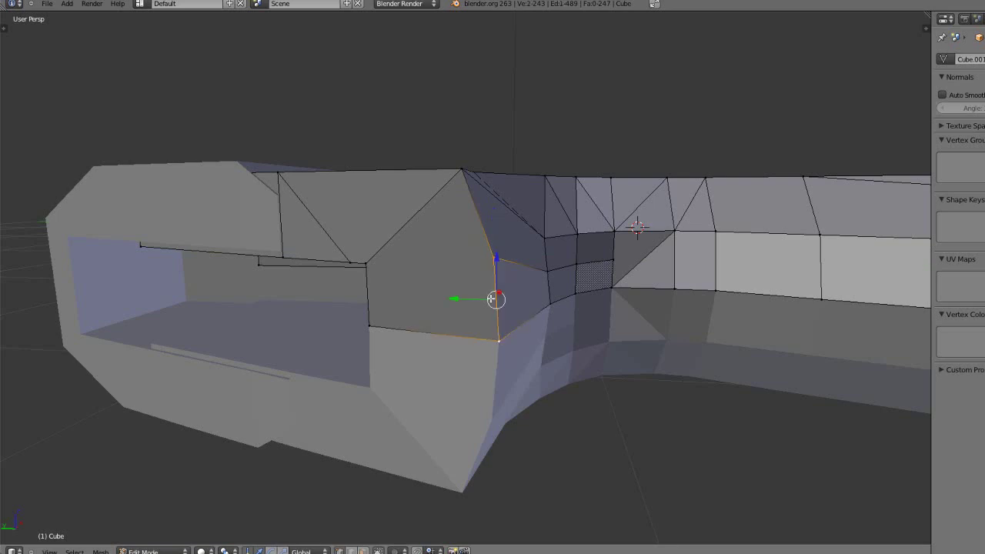
pyautogui.moveTo(447, 299); pyautogui.dragTo(463, 308)
# Step: Select the three vertices on the curve's centre edge below the cut and move them slightly outward in the top view
pyautogui.moveTo(463, 308); pyautogui.dragTo(402, 380, button='middle')
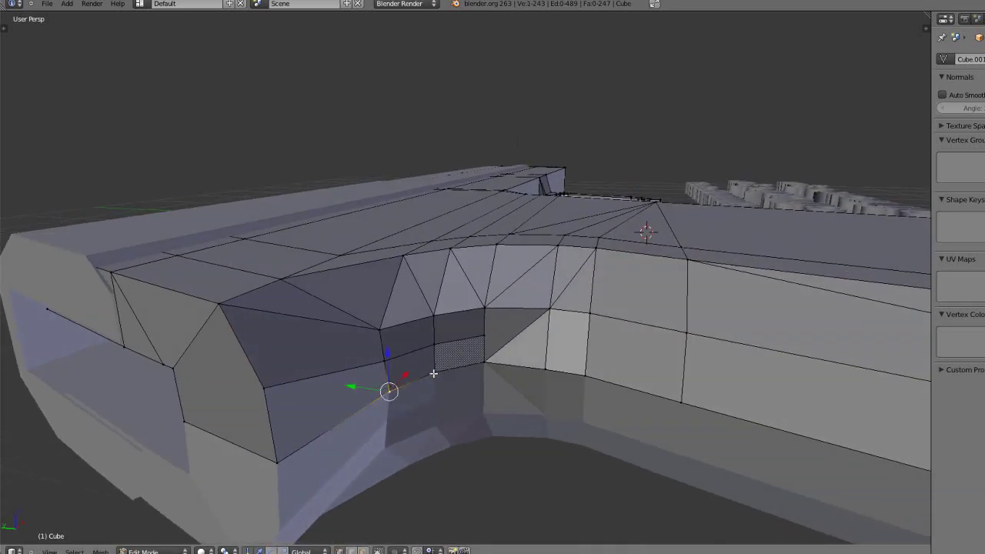
pyautogui.keyDown('shift'); pyautogui.rightClick(485, 367); pyautogui.keyUp('shift')
pyautogui.press('KP_7')
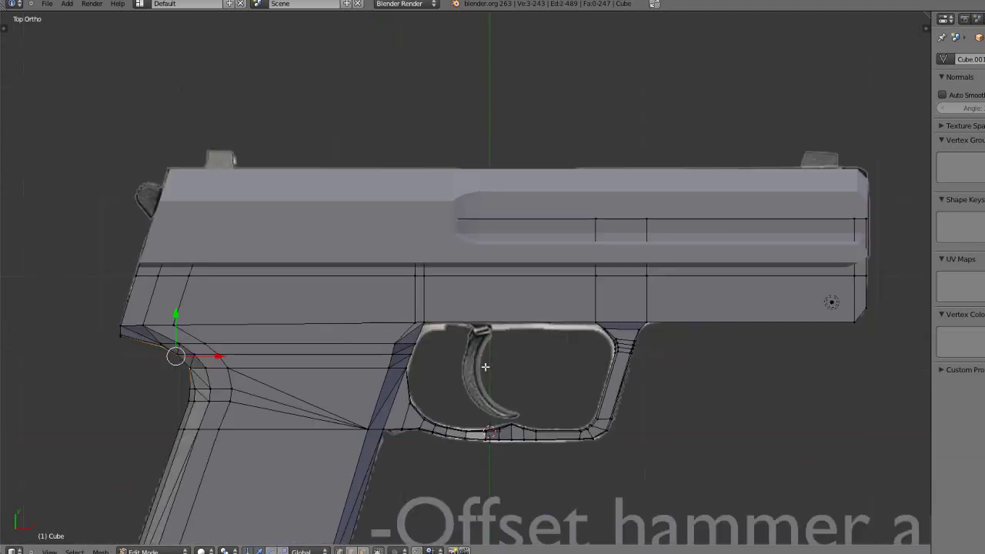
pyautogui.scroll(3, 487, 367)
pyautogui.keyDown('shift'); pyautogui.moveTo(257, 413); pyautogui.dragTo(582, 280, button='middle'); pyautogui.keyUp('shift')
pyautogui.scroll(4, 510, 313)
pyautogui.keyDown('shift'); pyautogui.moveTo(116, 418); pyautogui.dragTo(346, 413, button='middle'); pyautogui.keyUp('shift')
pyautogui.scroll(1, 327, 401)
pyautogui.press('g')
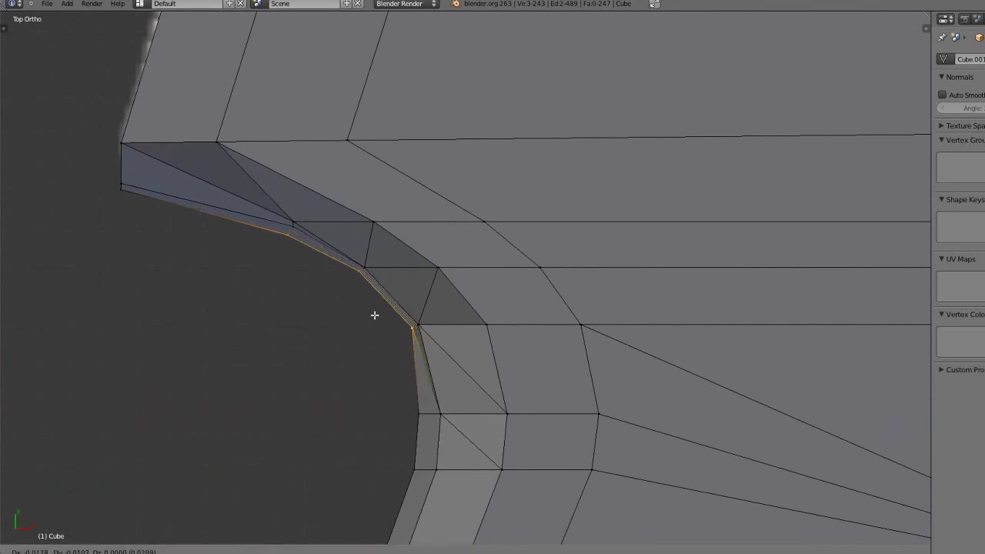
pyautogui.click(375, 315)
pyautogui.press('a')
# Step: Select the middle vertices of the new cut line on the curve and move them outward in the top view
pyautogui.moveTo(507, 406); pyautogui.dragTo(539, 361, button='middle')
pyautogui.rightClick(316, 237)
pyautogui.keyDown('shift'); pyautogui.rightClick(470, 217); pyautogui.keyUp('shift')
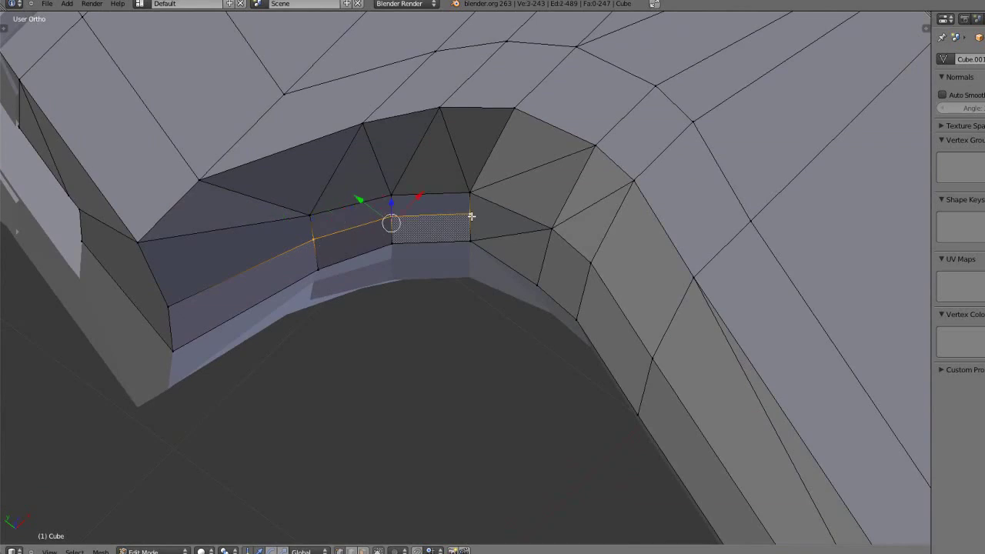
pyautogui.moveTo(470, 217); pyautogui.dragTo(414, 267, button='middle')
pyautogui.keyDown('shift'); pyautogui.rightClick(427, 259); pyautogui.keyUp('shift')
pyautogui.press('KP_7')
pyautogui.press('g')
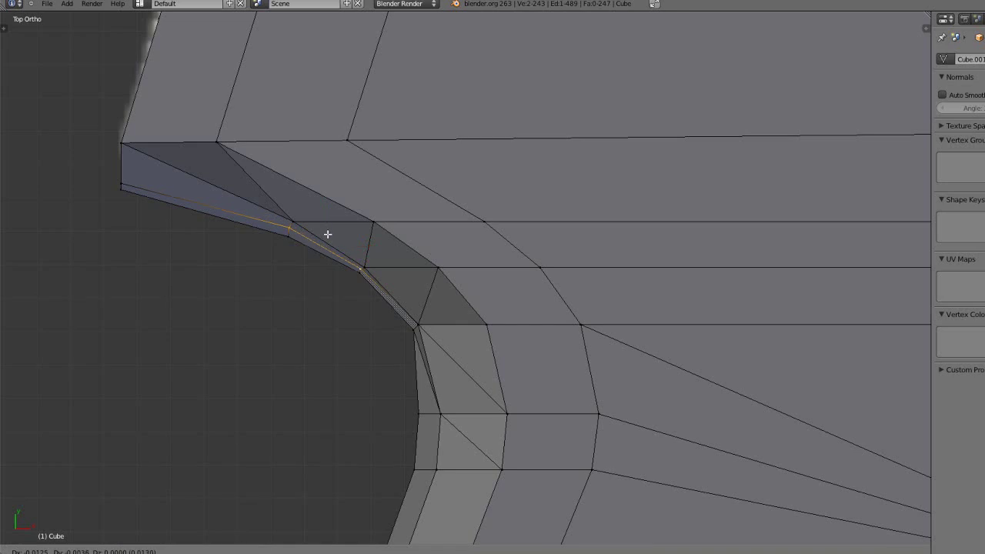
pyautogui.click(328, 234)
# Step: Fine-tune individual cut-line vertices in the top view to smooth the curve, and finish editing the frame mesh
pyautogui.scroll(4, 290, 229)
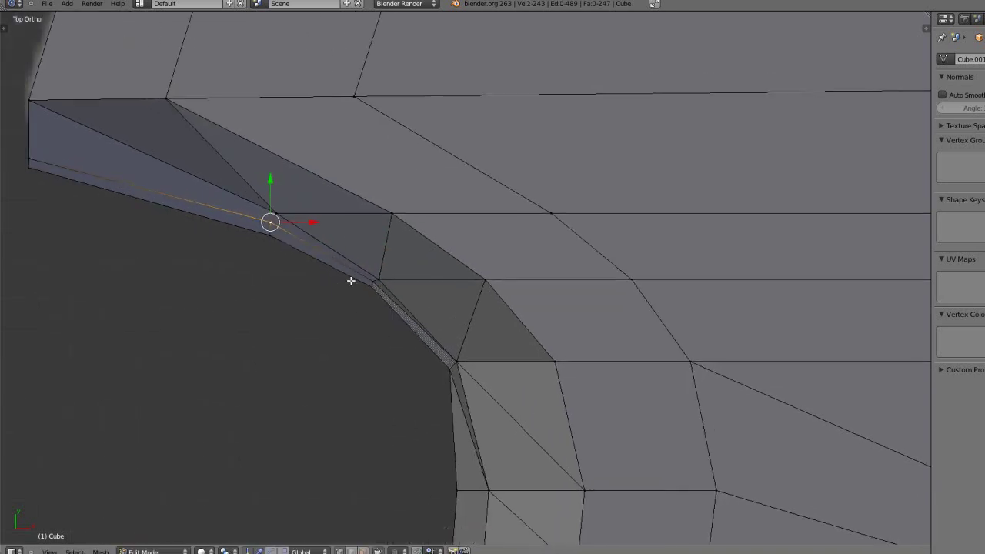
pyautogui.press('g')
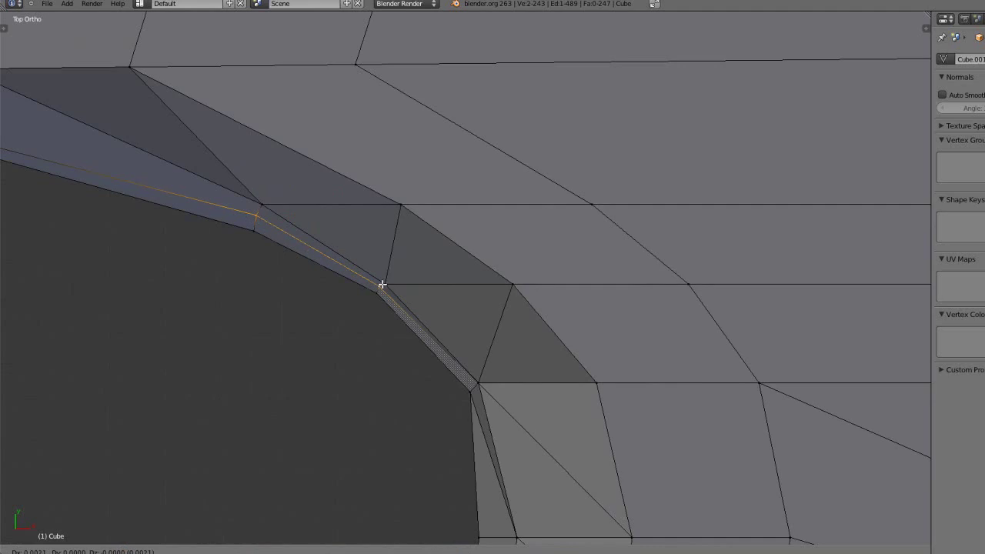
pyautogui.click(383, 286)
pyautogui.rightClick(261, 218)
pyautogui.press('g')
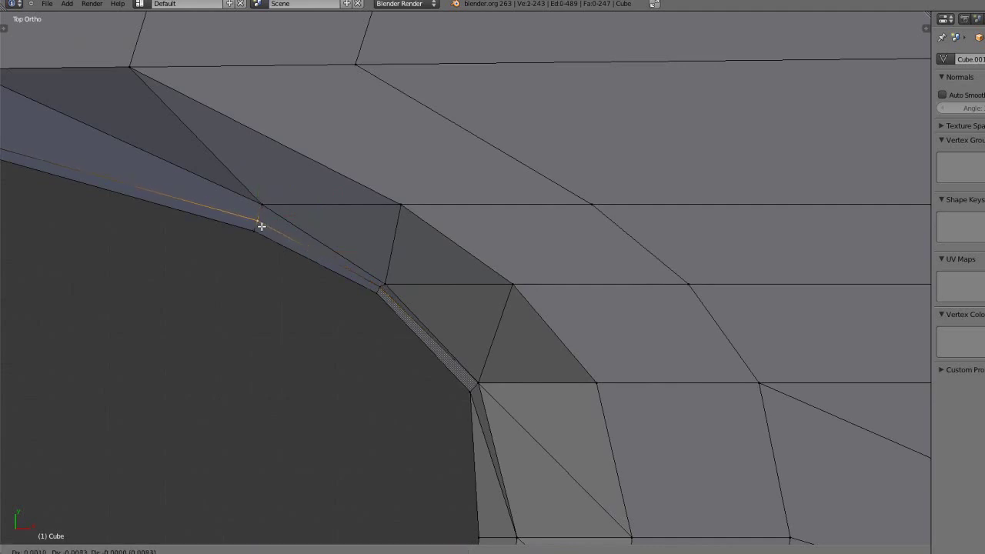
pyautogui.click(260, 223)
pyautogui.rightClick(377, 287)
pyautogui.press('g')
pyautogui.click(379, 290)
pyautogui.press('Tab')
# Step: Switch back to perspective view, save the file over the existing one and deselect the frame
pyautogui.moveTo(402, 337); pyautogui.dragTo(471, 323, button='middle')
pyautogui.scroll(-2, 467, 317)
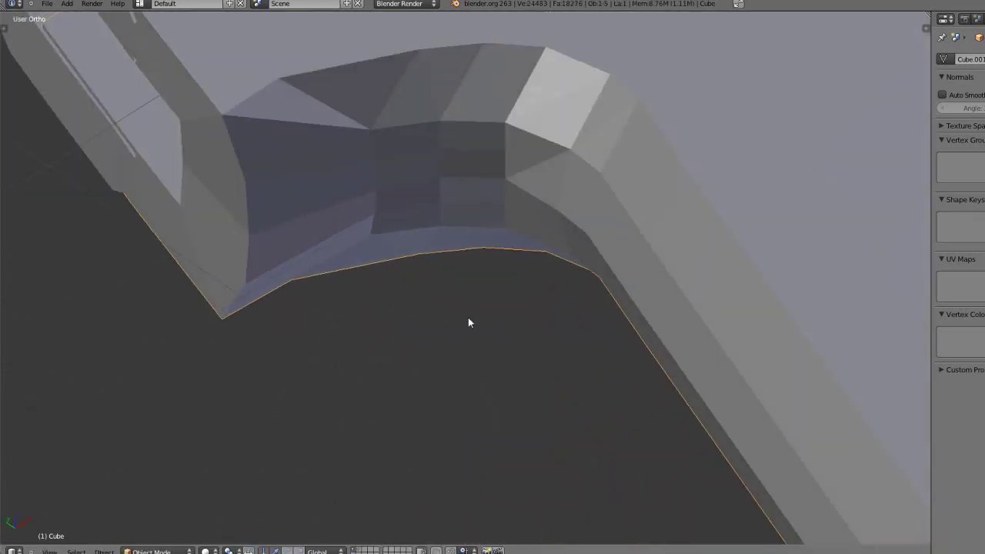
pyautogui.press('KP_5')
pyautogui.scroll(-8, 441, 320)
pyautogui.hotkey('ctrl', 's')
pyautogui.click(443, 311)
pyautogui.moveTo(424, 325); pyautogui.dragTo(514, 311, button='middle')
pyautogui.press('a')
# Step: Examine the pistol's overall shape from several angles against the to-do list
pyautogui.scroll(-1, 315, 314)
pyautogui.moveTo(315, 314); pyautogui.dragTo(438, 312, button='middle')
pyautogui.scroll(-2, 424, 317)
pyautogui.scroll(-4, 423, 317)
pyautogui.moveTo(370, 317); pyautogui.dragTo(469, 368, button='middle')
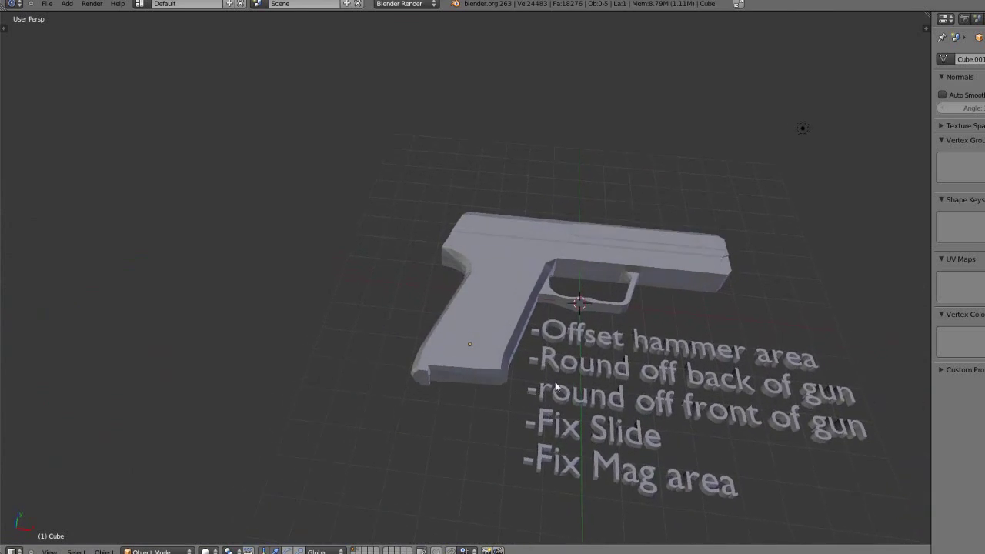
pyautogui.moveTo(422, 292); pyautogui.dragTo(431, 340, button='middle')
pyautogui.scroll(4, 450, 307)
pyautogui.scroll(-1, 451, 307)
# Step: Select the slide and examine its rear end and side recess together with the frame
pyautogui.rightClick(552, 106)
pyautogui.scroll(-3, 445, 314)
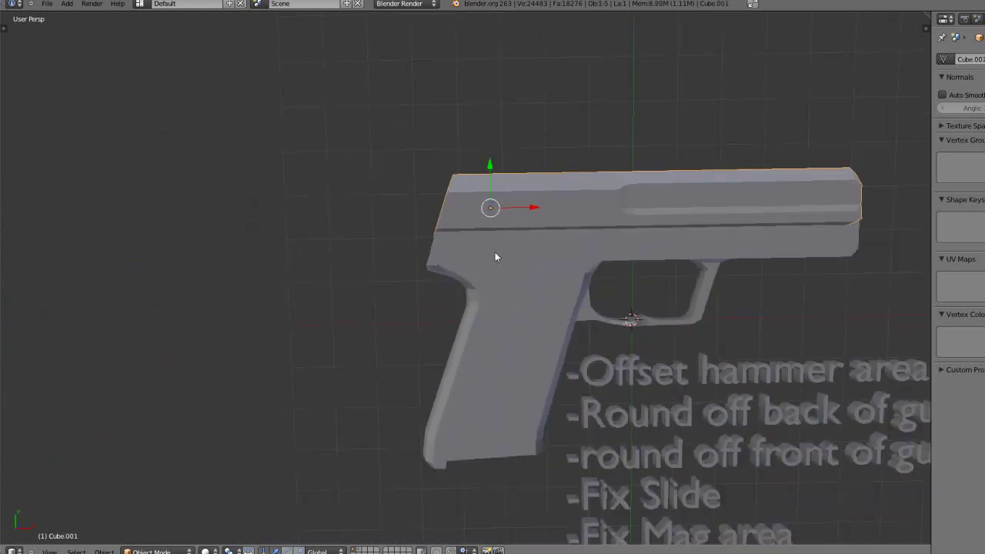
pyautogui.moveTo(452, 323); pyautogui.dragTo(440, 286, button='middle')
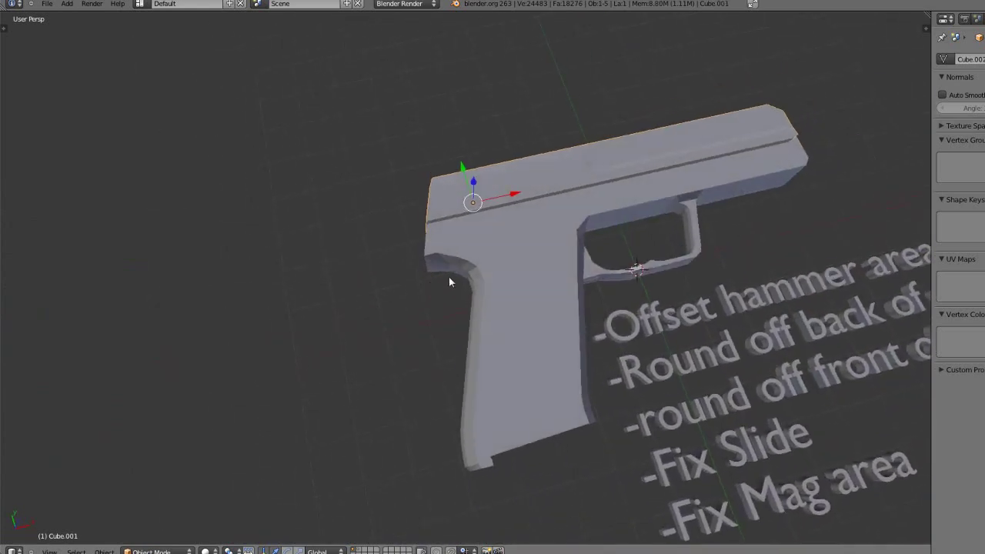
pyautogui.scroll(-3, 462, 308)
pyautogui.moveTo(488, 334); pyautogui.dragTo(314, 247, button='middle')
pyautogui.scroll(7, 400, 278)
pyautogui.moveTo(399, 306)
pyautogui.mouseDown(button='middle')
pyautogui.moveTo(400, 278)
pyautogui.moveTo(382, 300)
pyautogui.mouseUp(button='middle')
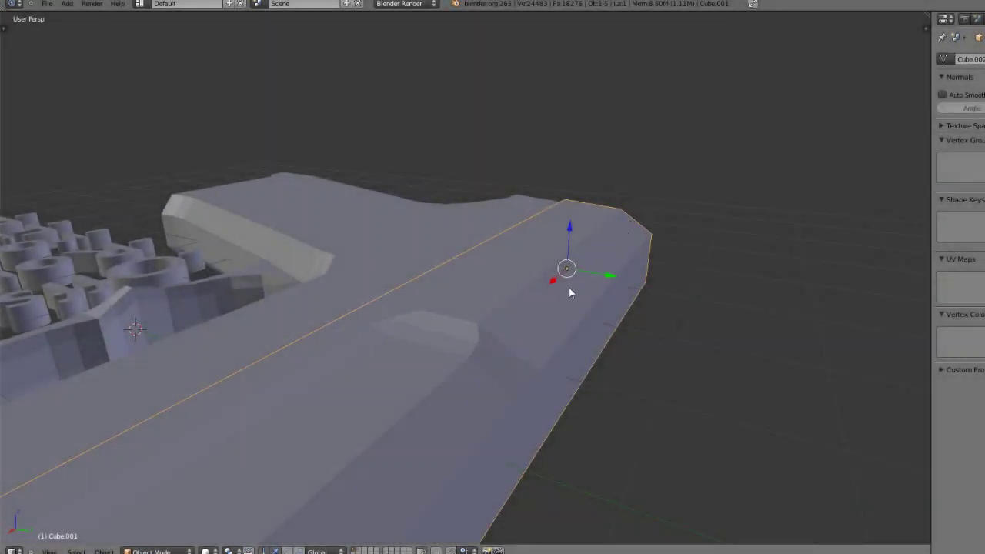
pyautogui.scroll(-1, 544, 403)
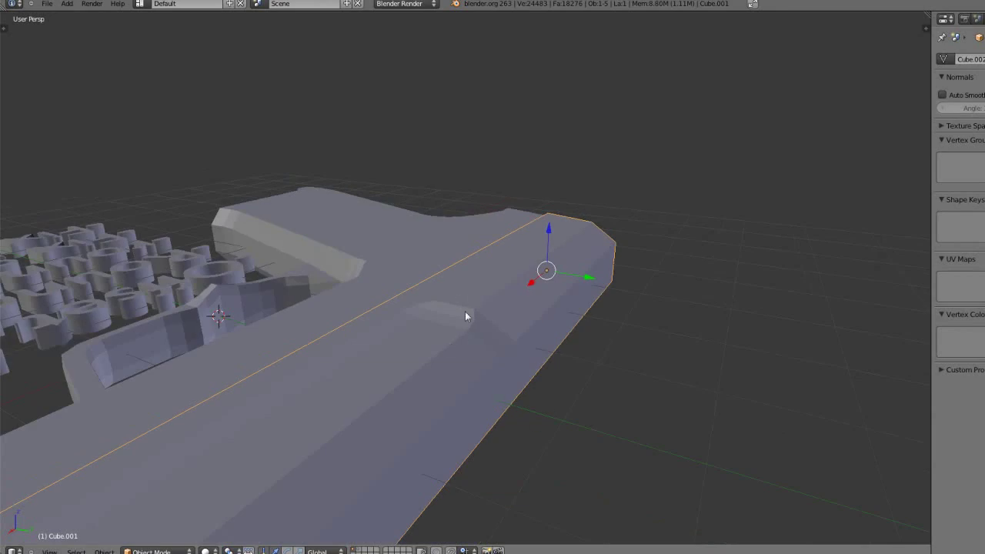
# Step: Open the slide's mesh for editing in face selection mode and select the four faces running across the side recess
pyautogui.scroll(-2, 358, 428)
pyautogui.press('a')
pyautogui.moveTo(392, 406); pyautogui.dragTo(405, 397, button='middle')
pyautogui.press('KP_3')
pyautogui.scroll(3, 405, 396)
pyautogui.scroll(3, 529, 243)
pyautogui.scroll(4, 484, 314)
pyautogui.rightClick(567, 306)
pyautogui.press('Tab')
pyautogui.moveTo(474, 329); pyautogui.dragTo(442, 338, button='middle')
pyautogui.click(363, 550)
pyautogui.scroll(1, 392, 442)
pyautogui.rightClick(402, 429)
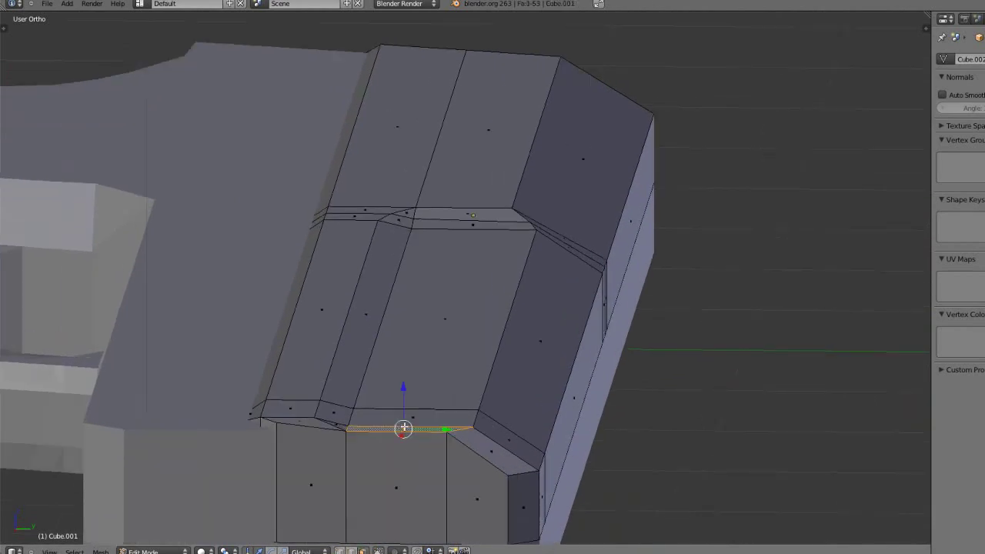
pyautogui.keyDown('shift'); pyautogui.rightClick(440, 362); pyautogui.keyUp('shift')
pyautogui.keyDown('shift'); pyautogui.rightClick(475, 224); pyautogui.keyUp('shift')
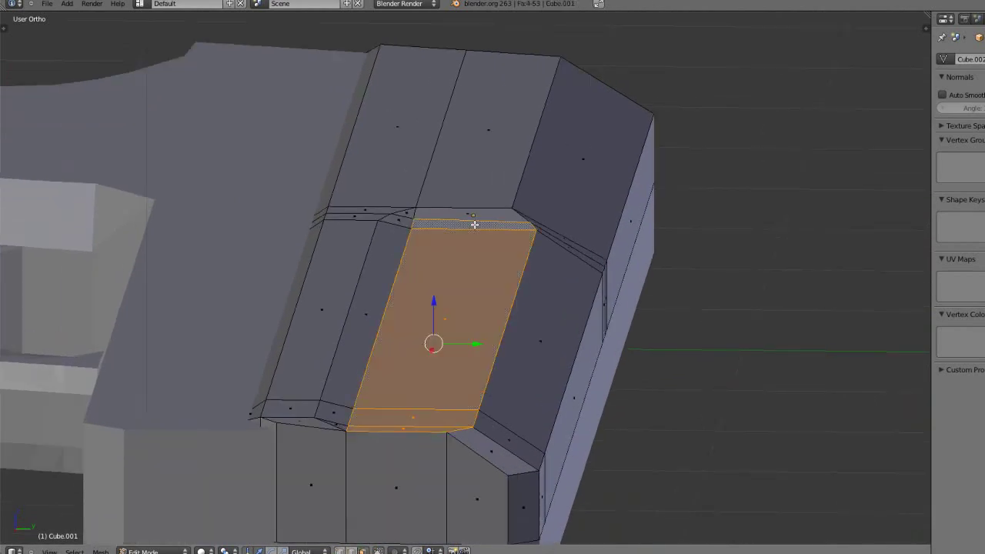
# Step: Lower the selected recess faces slightly along Z in the right view to deepen the slide's recess
pyautogui.moveTo(450, 286); pyautogui.dragTo(453, 275, button='middle')
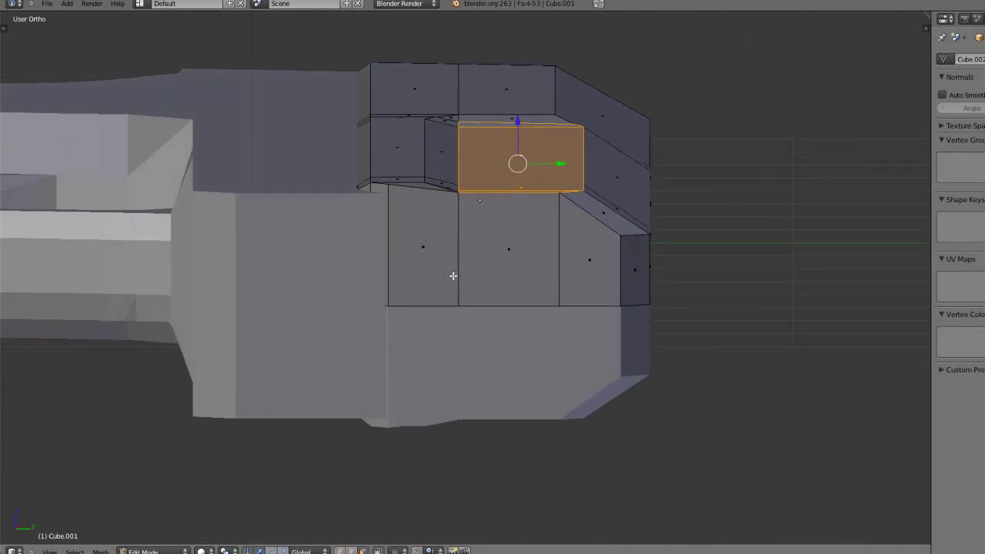
pyautogui.press('KP_1')
pyautogui.press('KP_3')
pyautogui.scroll(1, 454, 275)
pyautogui.keyDown('shift'); pyautogui.moveTo(526, 153); pyautogui.dragTo(445, 339, button='middle'); pyautogui.keyUp('shift')
pyautogui.scroll(3, 445, 339)
pyautogui.click(378, 551)
pyautogui.scroll(3, 426, 351)
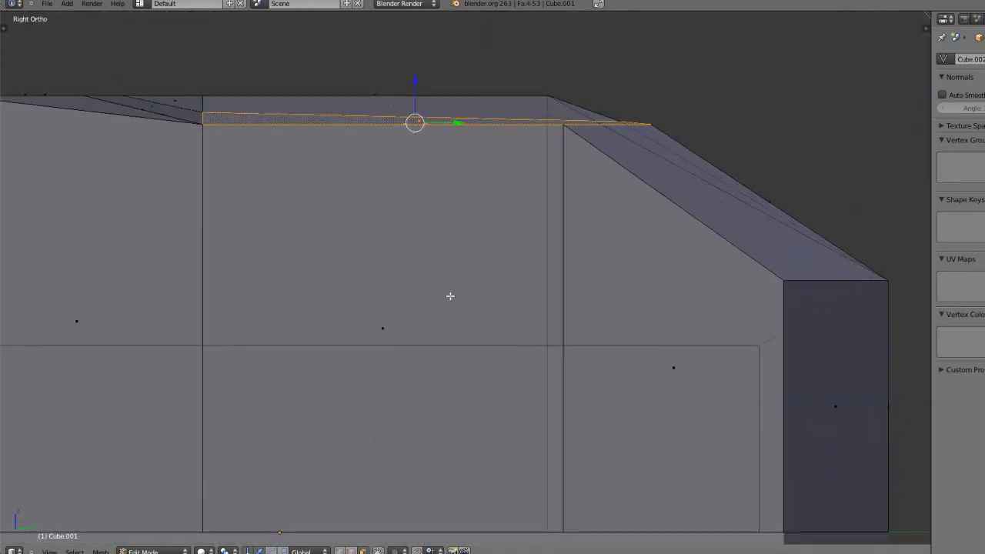
pyautogui.keyDown('shift'); pyautogui.moveTo(476, 59); pyautogui.dragTo(427, 156, button='middle'); pyautogui.keyUp('shift')
pyautogui.scroll(2, 425, 162)
pyautogui.scroll(-1, 405, 190)
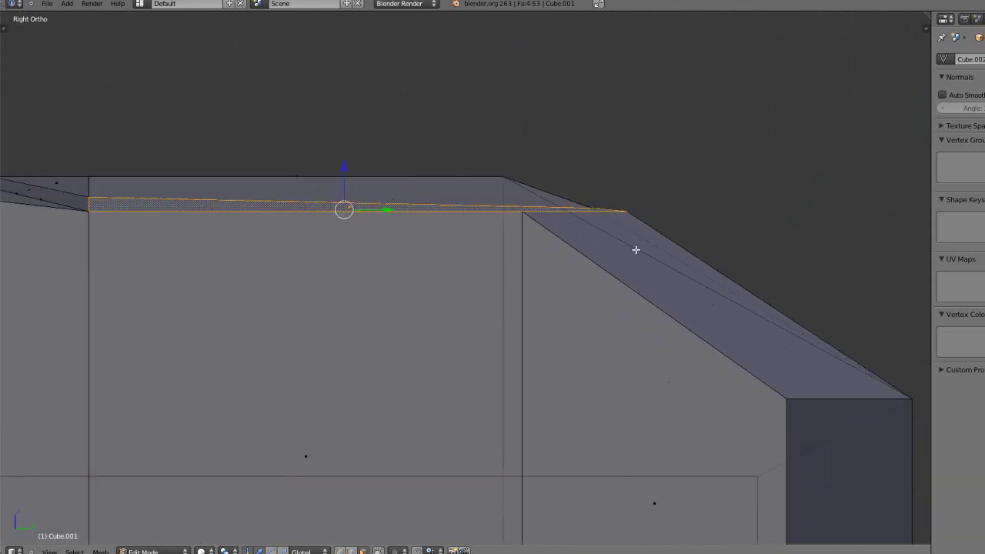
pyautogui.moveTo(344, 168); pyautogui.dragTo(344, 175)
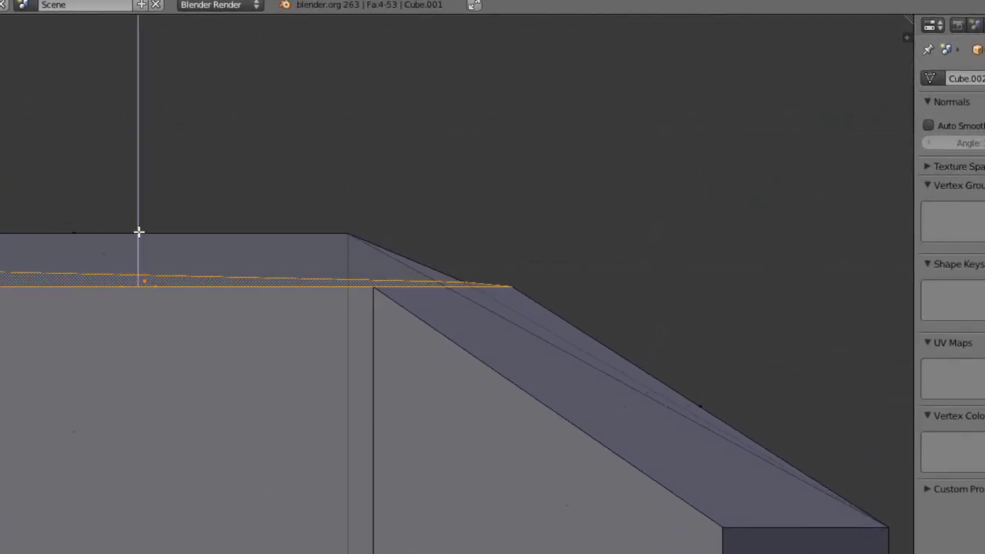
pyautogui.moveTo(138, 231); pyautogui.dragTo(145, 243)
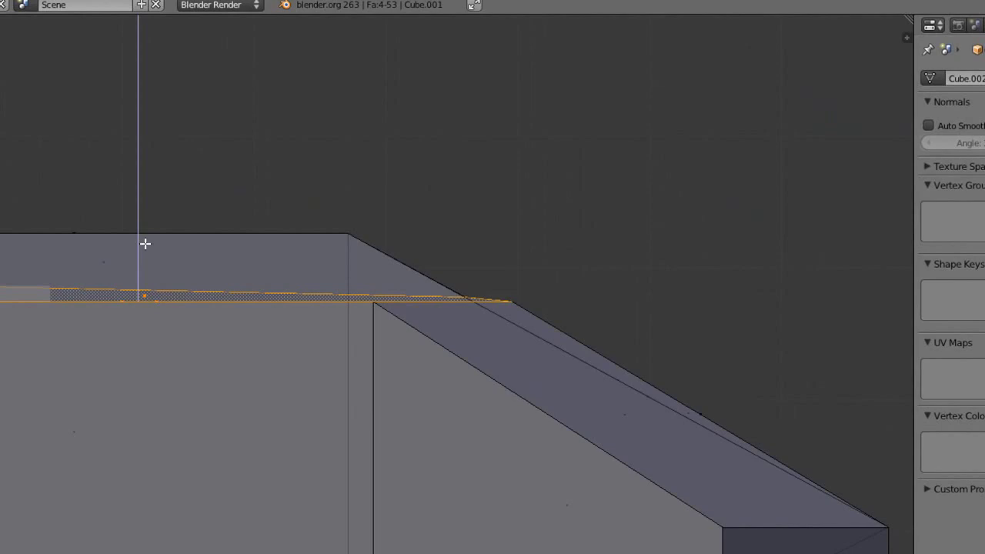
pyautogui.click(147, 243)
# Step: Remove the sloped strip at the recess's end from the selection, lower the remaining faces about 0.016 along Z, and finish editing
pyautogui.moveTo(146, 243); pyautogui.dragTo(125, 269, button='middle')
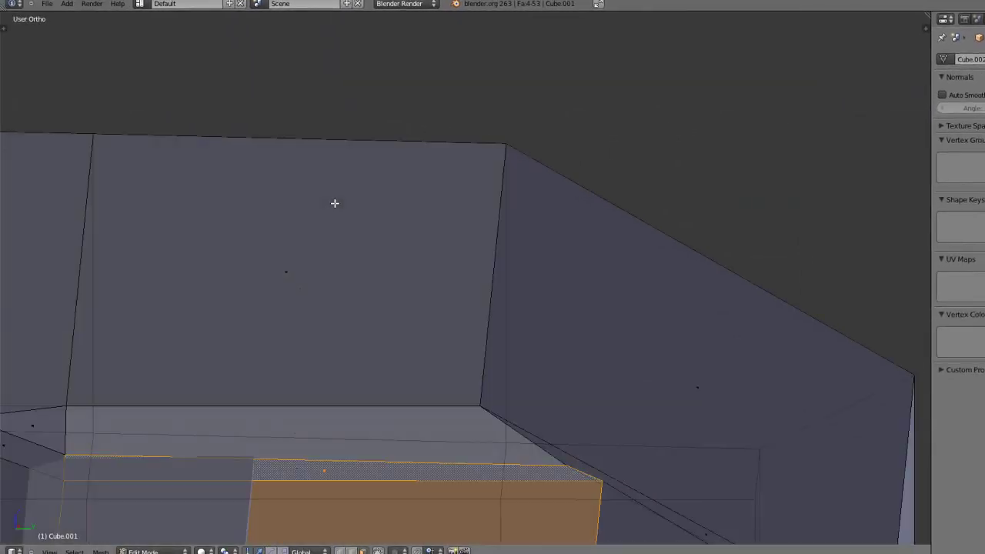
pyautogui.scroll(-5, 335, 204)
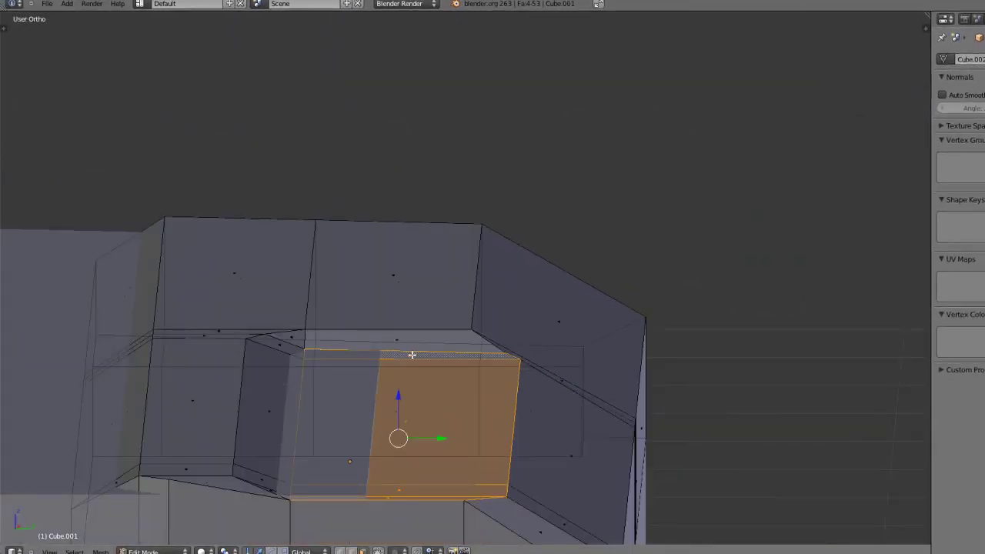
pyautogui.keyDown('shift'); pyautogui.rightClick(411, 357); pyautogui.keyUp('shift')
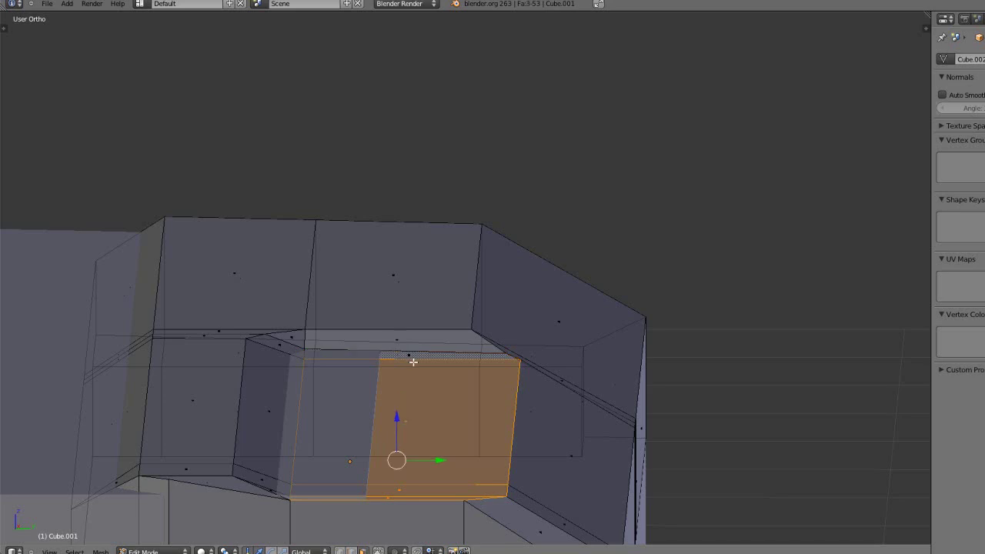
pyautogui.press('KP_1')
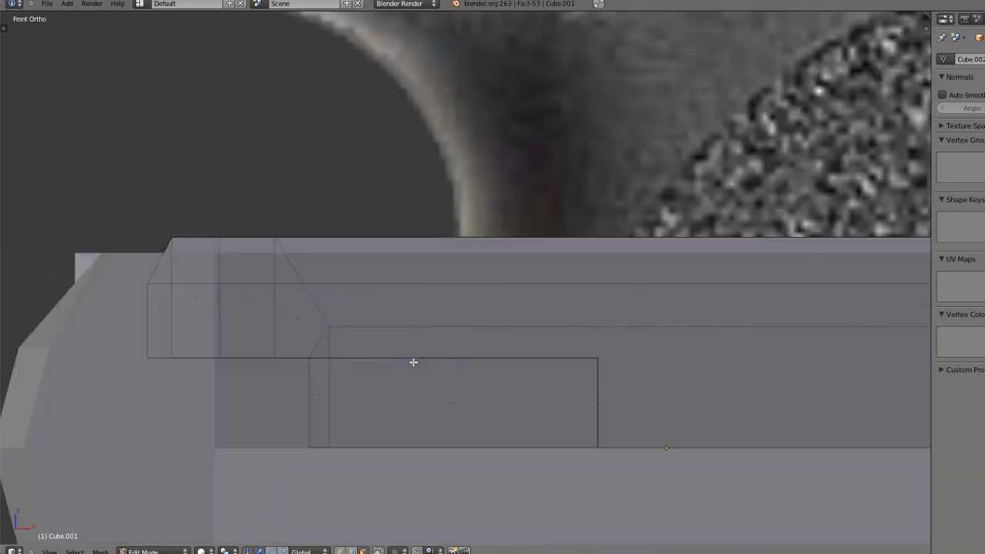
pyautogui.press('KP_3')
pyautogui.scroll(6, 407, 358)
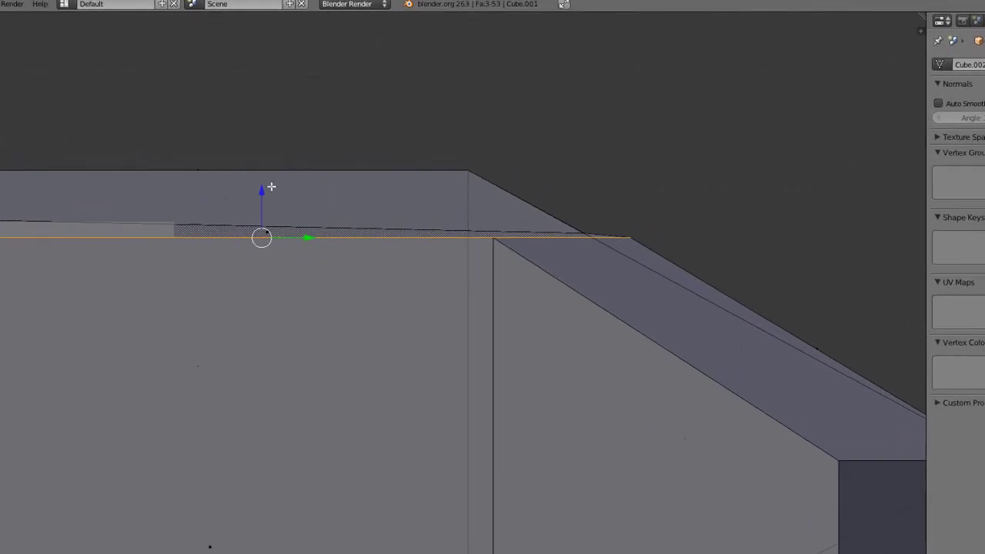
pyautogui.moveTo(283, 185); pyautogui.dragTo(284, 204)
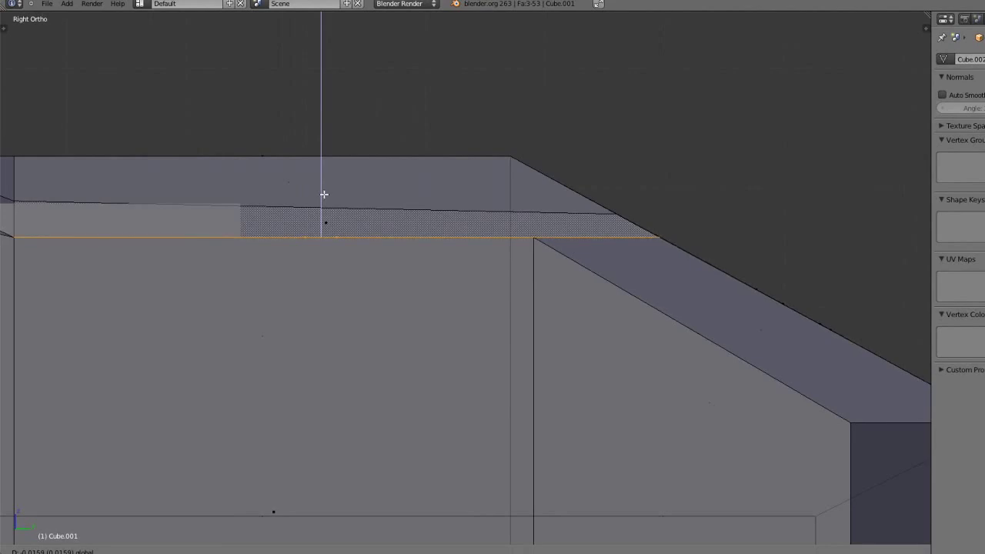
pyautogui.click(323, 195)
pyautogui.scroll(-2, 324, 196)
pyautogui.scroll(-3, 307, 318)
pyautogui.keyDown('shift'); pyautogui.moveTo(306, 350); pyautogui.dragTo(341, 409, button='middle'); pyautogui.keyUp('shift')
pyautogui.press('Tab')
# Step: Examine the slide's deepened recess from the side, top, front and back, and in perspective
pyautogui.scroll(-2, 333, 328)
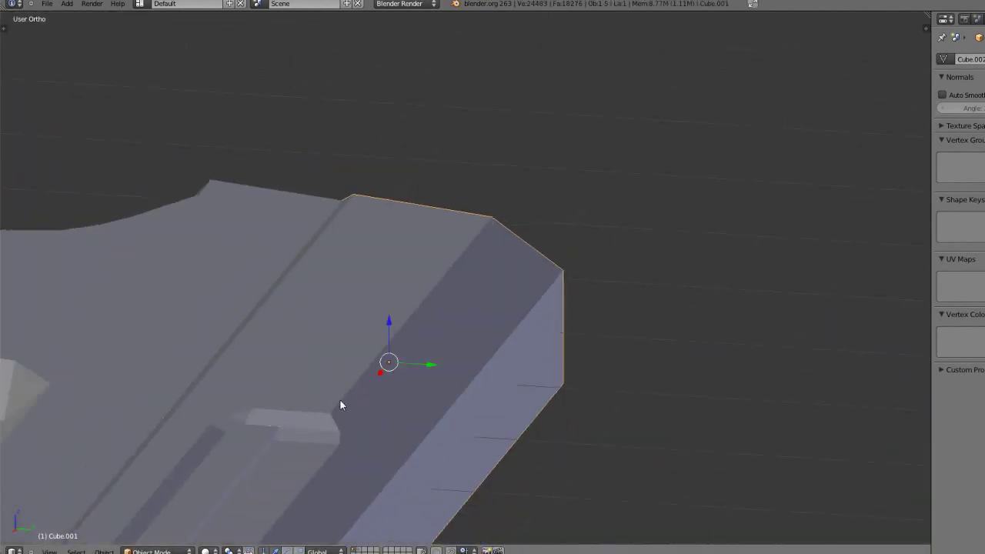
pyautogui.press('KP_3')
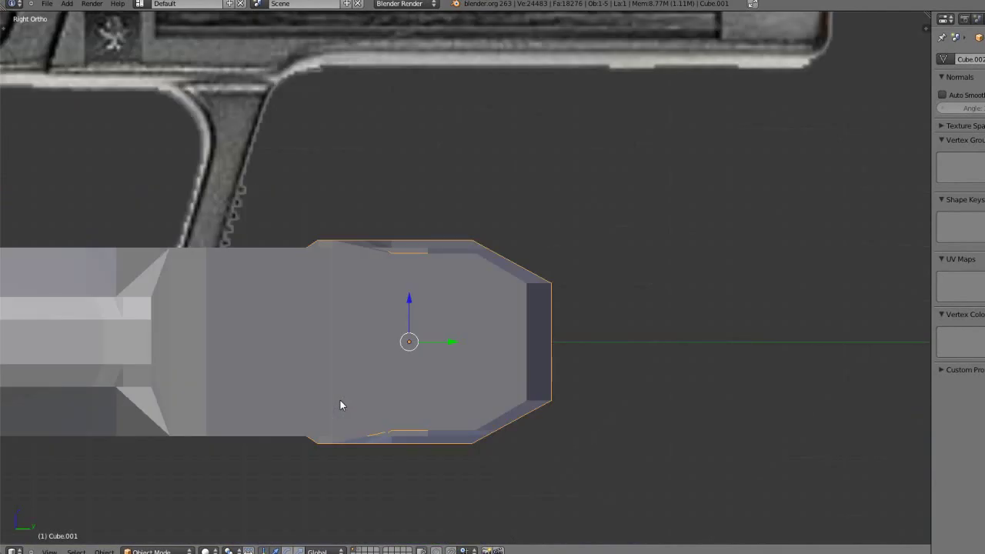
pyautogui.press('KP_7')
pyautogui.press('KP_1')
pyautogui.press('ctrl+KP_1')
pyautogui.scroll(-4, 340, 401)
pyautogui.keyDown('shift'); pyautogui.moveTo(340, 400); pyautogui.dragTo(667, 322, button='middle'); pyautogui.keyUp('shift')
pyautogui.scroll(4, 653, 340)
pyautogui.scroll(2, 653, 343)
pyautogui.keyDown('shift'); pyautogui.moveTo(534, 343); pyautogui.dragTo(510, 313, button='middle'); pyautogui.keyUp('shift')
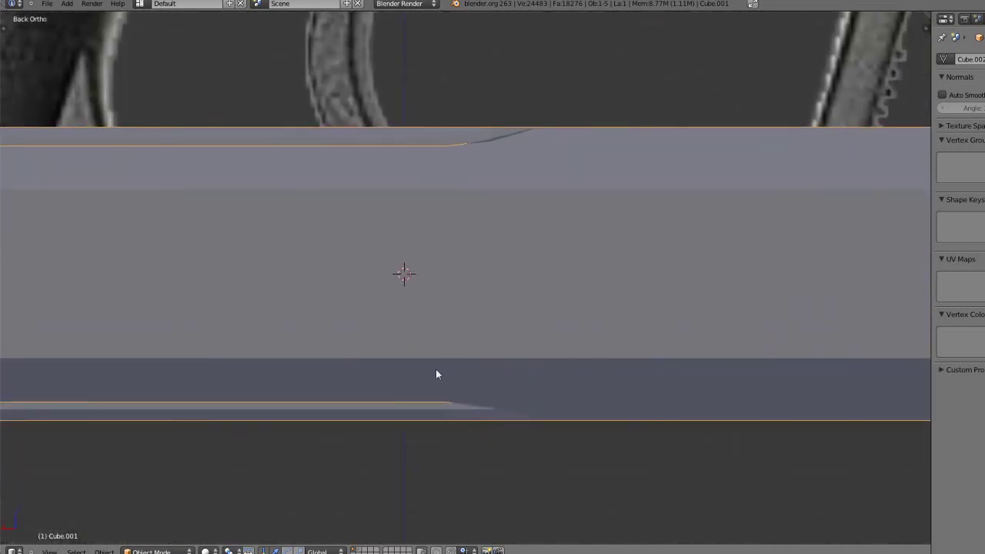
pyautogui.press('KP_3')
pyautogui.keyDown('shift'); pyautogui.moveTo(427, 360); pyautogui.dragTo(438, 396, button='middle'); pyautogui.keyUp('shift')
pyautogui.scroll(3, 524, 362)
pyautogui.press('KP_5')
pyautogui.moveTo(443, 340); pyautogui.dragTo(426, 430, button='middle')
pyautogui.scroll(-5, 466, 377)
pyautogui.moveTo(465, 377); pyautogui.dragTo(437, 402, button='middle')
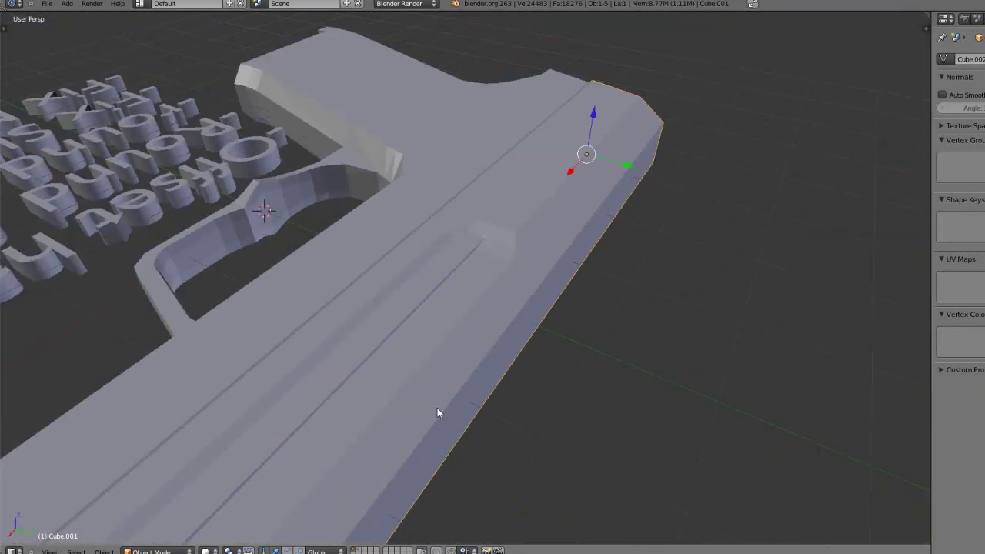
pyautogui.press('a')
pyautogui.moveTo(412, 446); pyautogui.dragTo(351, 418, button='middle')
# Step: Reopen the slide's mesh in vertex selection mode and compare the Z coordinates of the two lower corners of the recess's sloped end
pyautogui.rightClick(469, 328)
pyautogui.press('KP_Decimal')
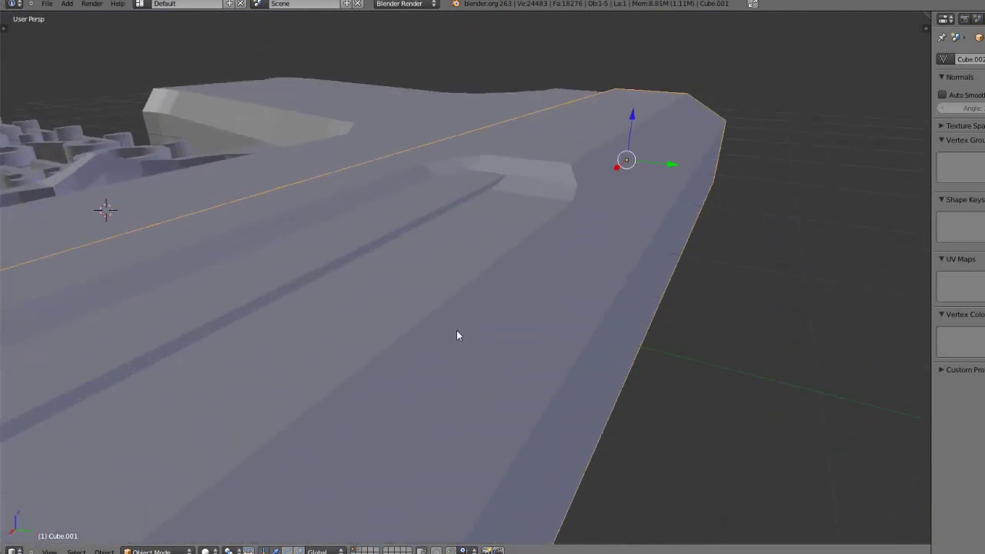
pyautogui.press('Tab')
pyautogui.moveTo(441, 331); pyautogui.dragTo(469, 340, button='middle')
pyautogui.scroll(2, 469, 341)
pyautogui.scroll(-1, 462, 295)
pyautogui.moveTo(436, 138); pyautogui.dragTo(445, 99, button='middle')
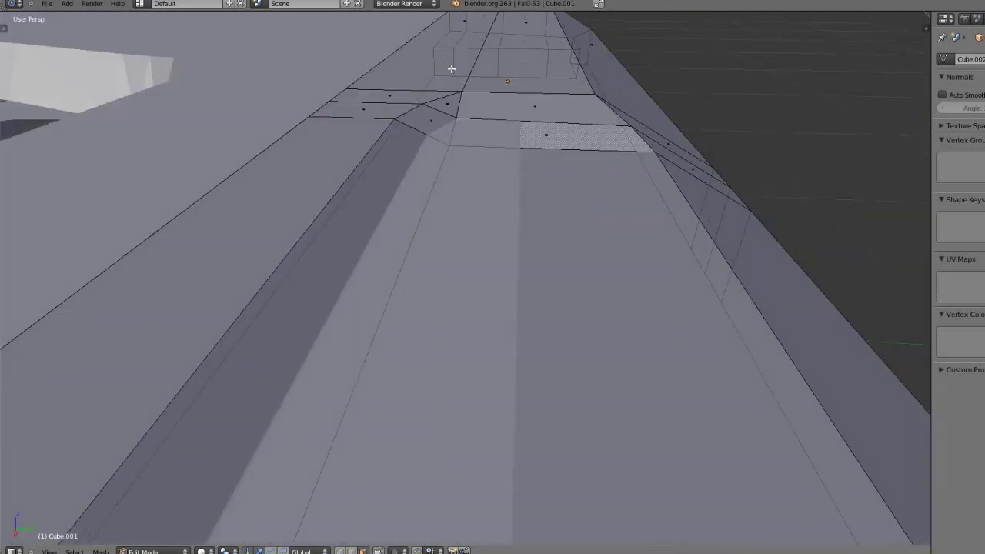
pyautogui.moveTo(439, 365); pyautogui.dragTo(429, 377, button='middle')
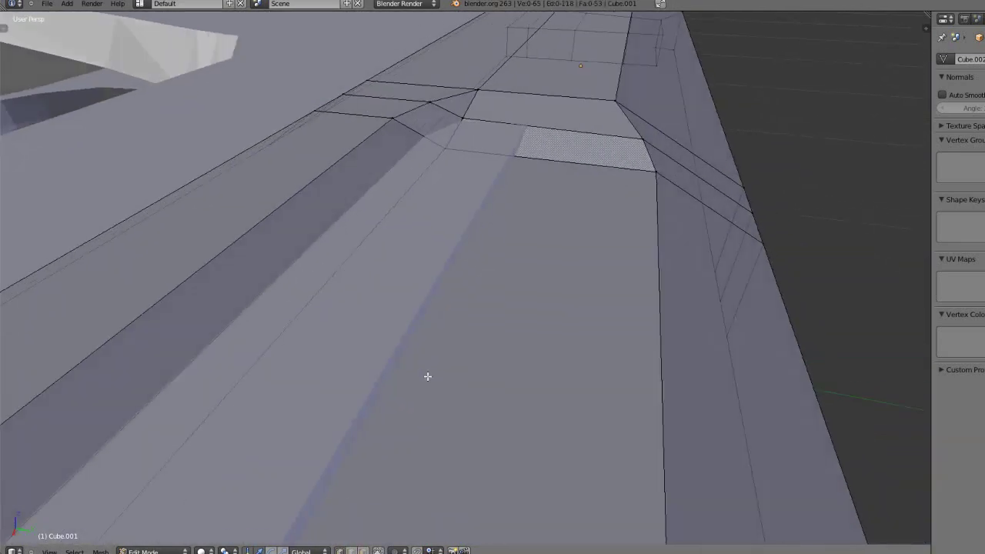
pyautogui.moveTo(561, 226); pyautogui.dragTo(651, 185, button='middle')
pyautogui.rightClick(649, 181)
pyautogui.press('n')
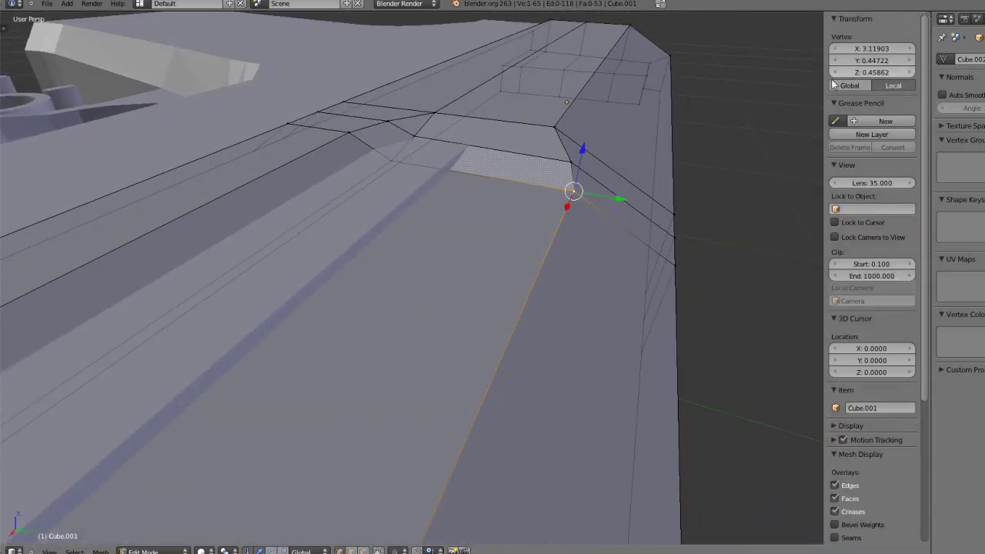
pyautogui.click(870, 71)
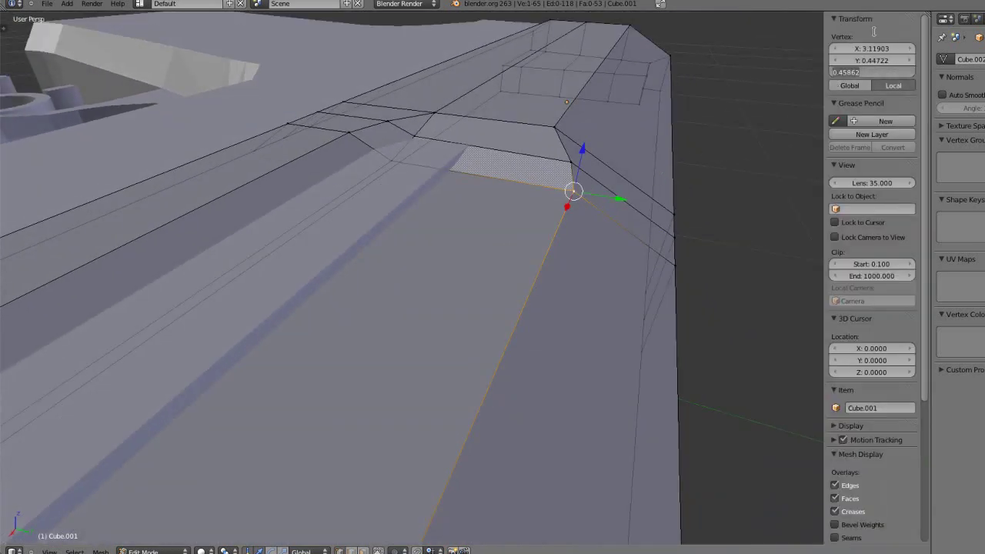
pyautogui.press('Return')
pyautogui.keyDown('ctrl'); pyautogui.click(389, 164); pyautogui.keyUp('ctrl')
pyautogui.click(840, 73)
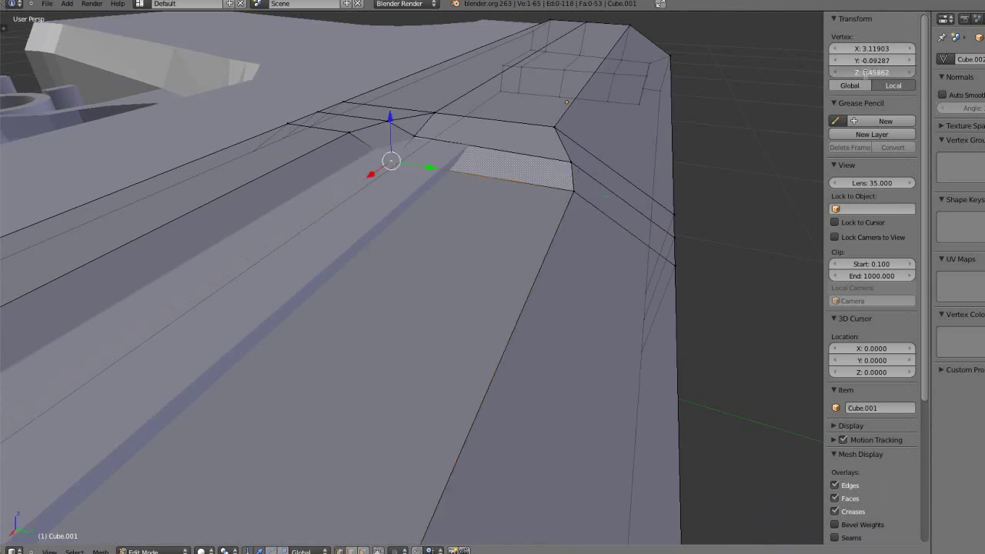
pyautogui.press('Escape')
# Step: Copy the outer middle vertex's Z value of 0.47807 to the inner vertex on the same edge of the recess's sloped end
pyautogui.keyDown('ctrl'); pyautogui.click(573, 165); pyautogui.keyUp('ctrl')
pyautogui.click(871, 72)
pyautogui.hotkey('ctrl', 'c')
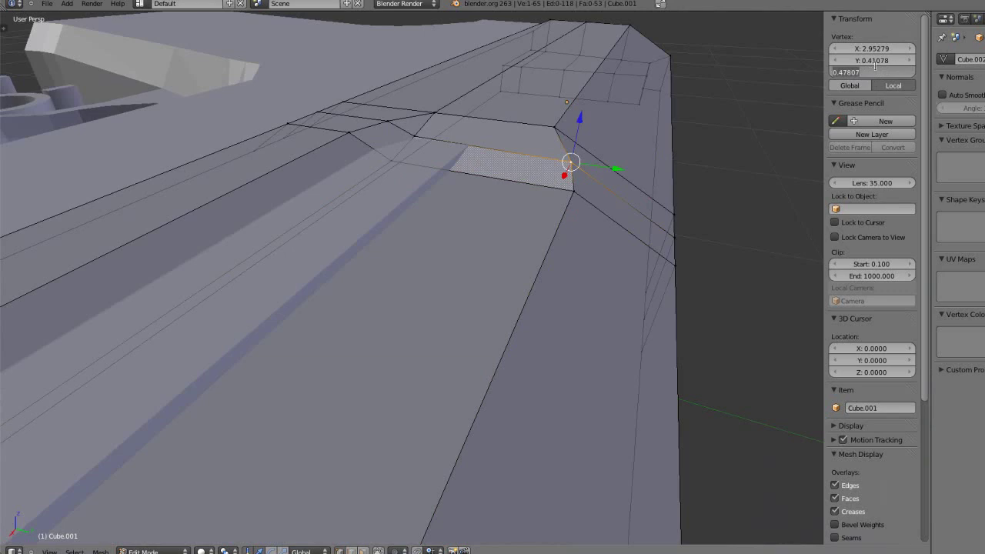
pyautogui.click(882, 30)
pyautogui.keyDown('ctrl'); pyautogui.click(416, 136); pyautogui.keyUp('ctrl')
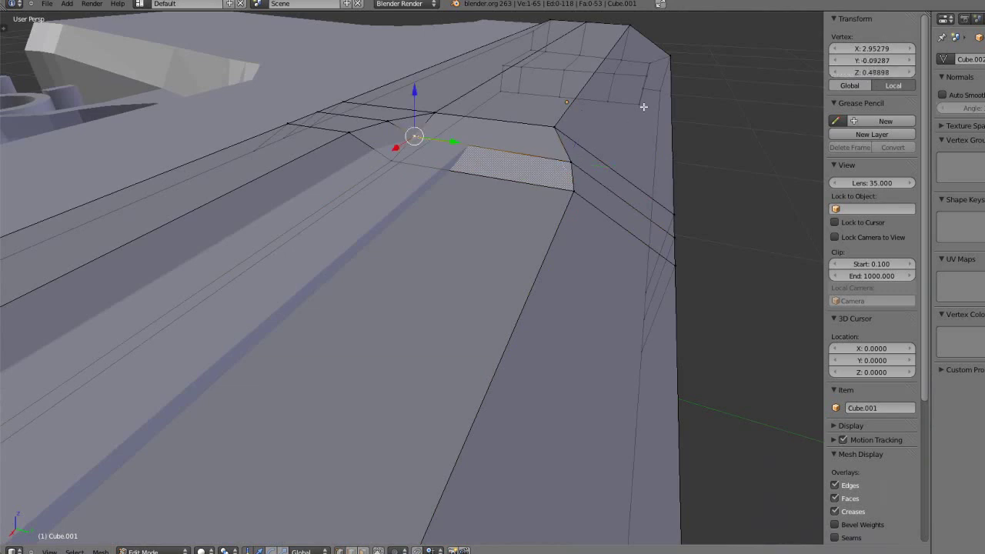
pyautogui.click(870, 71)
pyautogui.hotkey('ctrl', 'v')
pyautogui.press('Return')
# Step: Finish editing the slide's mesh, save the file over the existing one, and leave everything deselected
pyautogui.moveTo(481, 228); pyautogui.dragTo(345, 296, button='middle')
pyautogui.press('a')
pyautogui.press('Tab')
pyautogui.scroll(-5, 395, 230)
pyautogui.hotkey('ctrl', 's')
pyautogui.click(395, 321)
pyautogui.press('a')
pyautogui.scroll(7, 429, 330)
pyautogui.scroll(-1, 304, 367)
pyautogui.rightClick(222, 324)
pyautogui.press('a')
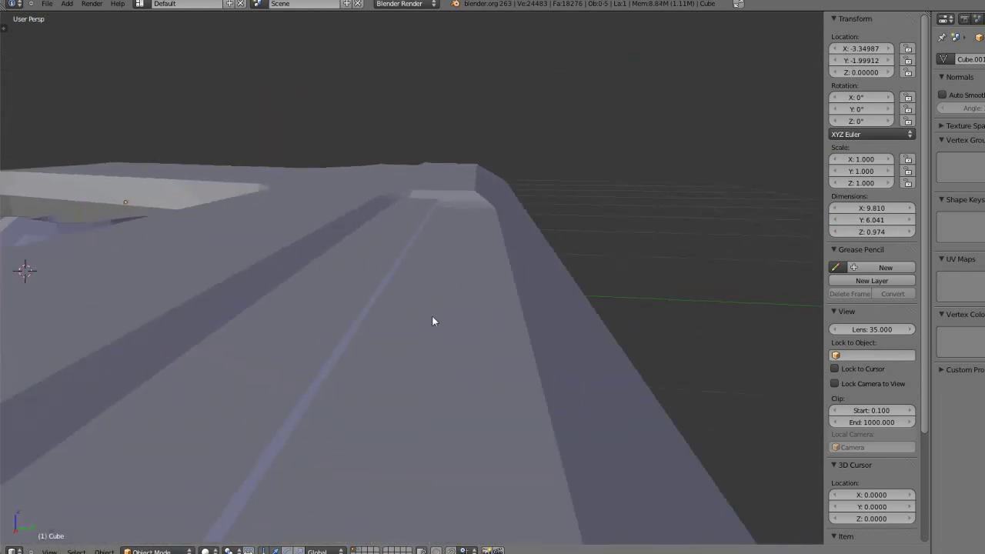
pyautogui.scroll(-8, 364, 300)
# Step: In the top view, box-select the frame's front upper-edge vertices beneath the slide and lower them to a median Y of about 4.28
pyautogui.rightClick(306, 336)
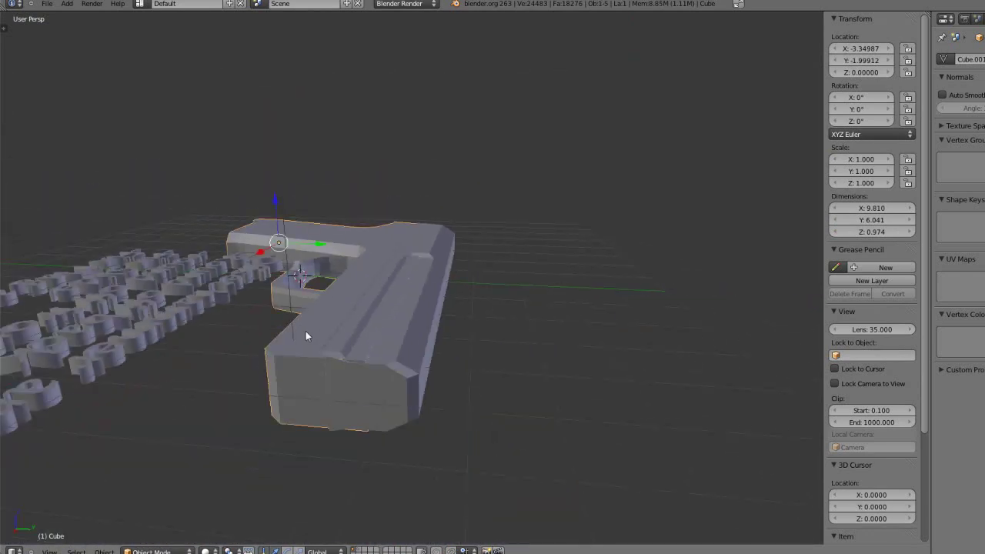
pyautogui.moveTo(324, 335); pyautogui.dragTo(347, 365, button='middle')
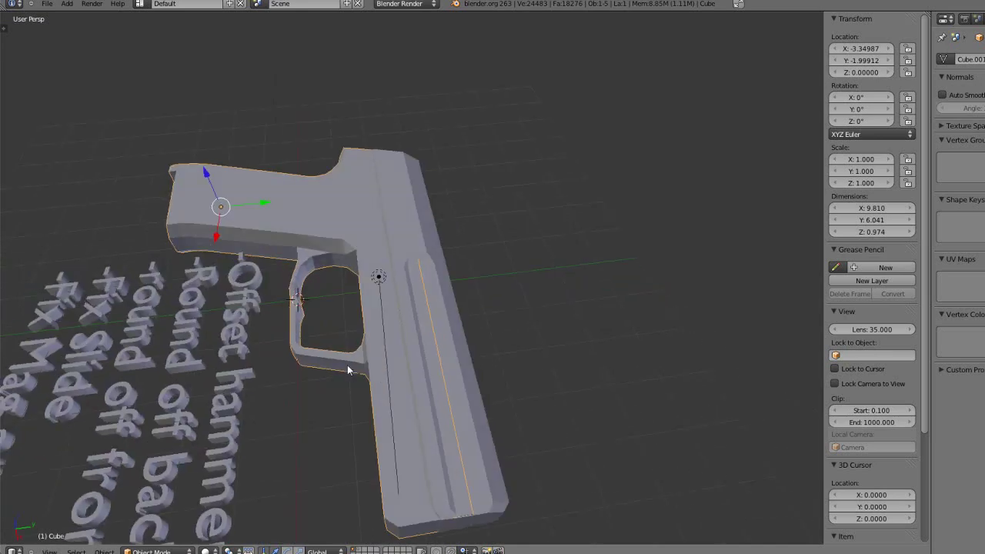
pyautogui.press('KP_7')
pyautogui.press('KP_5')
pyautogui.press('Tab')
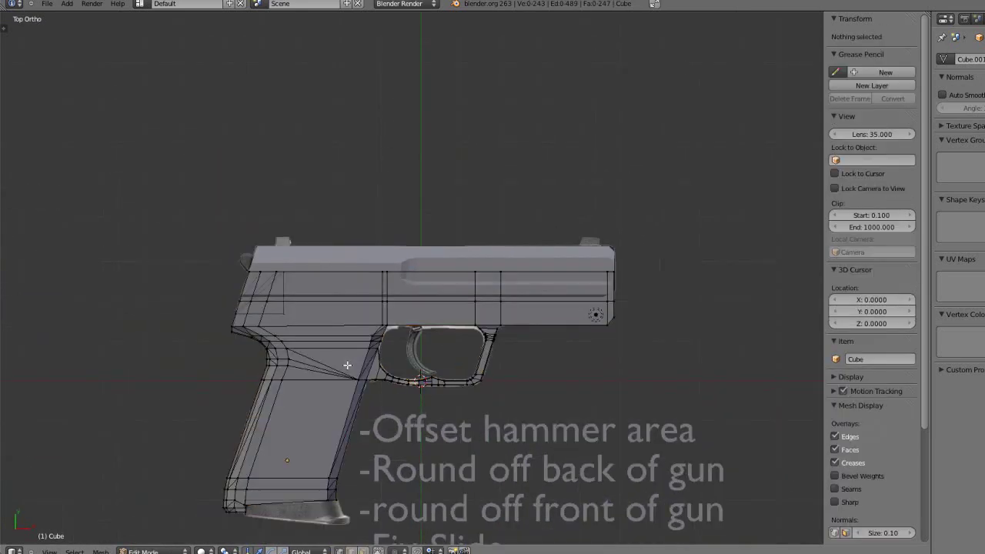
pyautogui.scroll(4, 418, 350)
pyautogui.keyDown('shift'); pyautogui.moveTo(418, 349); pyautogui.dragTo(327, 346, button='middle'); pyautogui.keyUp('shift')
pyautogui.press('b')
pyautogui.moveTo(264, 237); pyautogui.dragTo(764, 274)
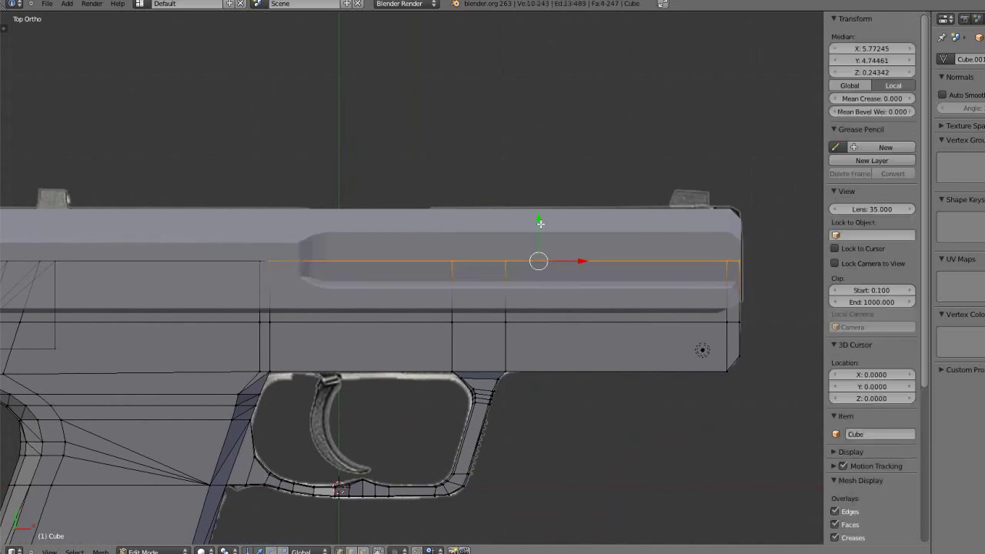
pyautogui.moveTo(543, 226); pyautogui.dragTo(541, 258)
# Step: Fine-tune the selected frame vertices against the slide in perspective, moving them along Y to a median of about 4.31
pyautogui.moveTo(534, 305); pyautogui.dragTo(372, 307, button='middle')
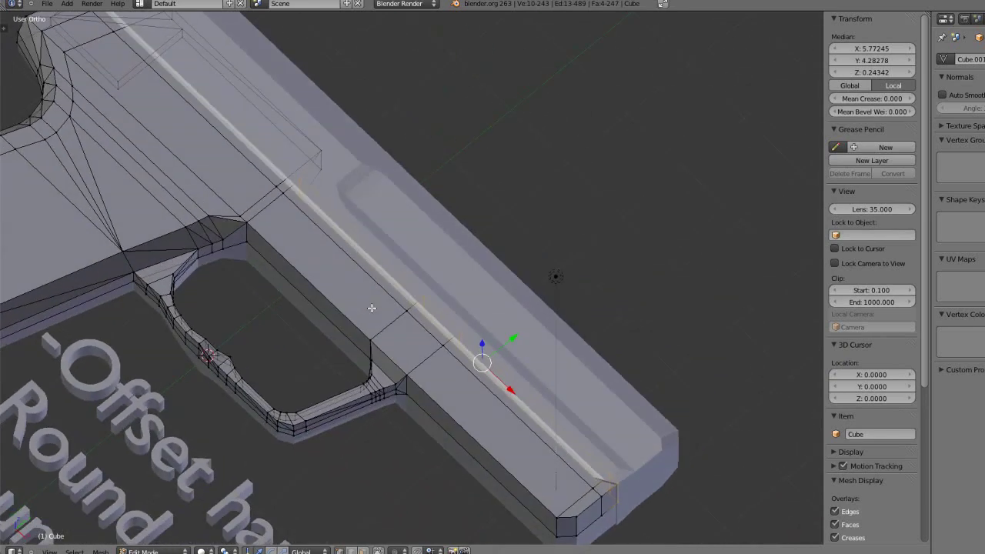
pyautogui.moveTo(384, 339); pyautogui.dragTo(299, 291, button='middle')
pyautogui.press('KP_5')
pyautogui.scroll(-2, 329, 319)
pyautogui.moveTo(426, 284); pyautogui.dragTo(426, 286)
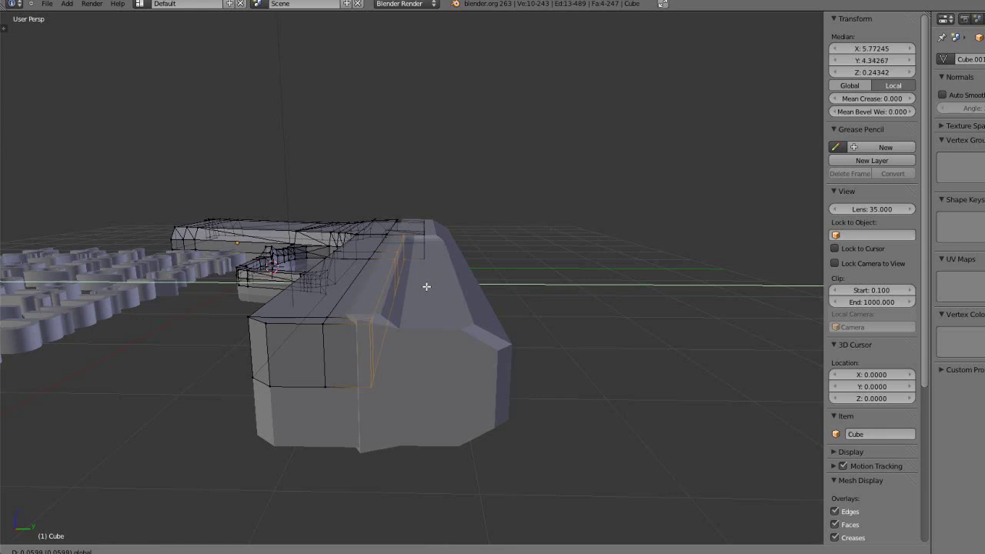
pyautogui.moveTo(426, 286)
pyautogui.mouseDown()
pyautogui.moveTo(413, 285)
pyautogui.moveTo(422, 285)
pyautogui.moveTo(419, 304)
pyautogui.mouseUp()
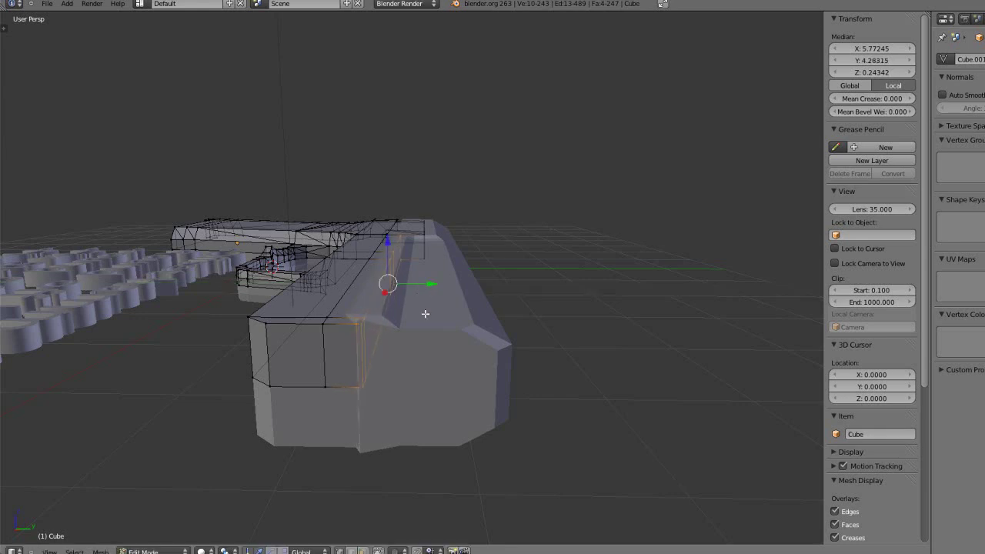
pyautogui.moveTo(420, 304); pyautogui.dragTo(439, 325, button='middle')
pyautogui.scroll(5, 441, 329)
pyautogui.scroll(-1, 434, 352)
pyautogui.moveTo(390, 399); pyautogui.dragTo(381, 388, button='middle')
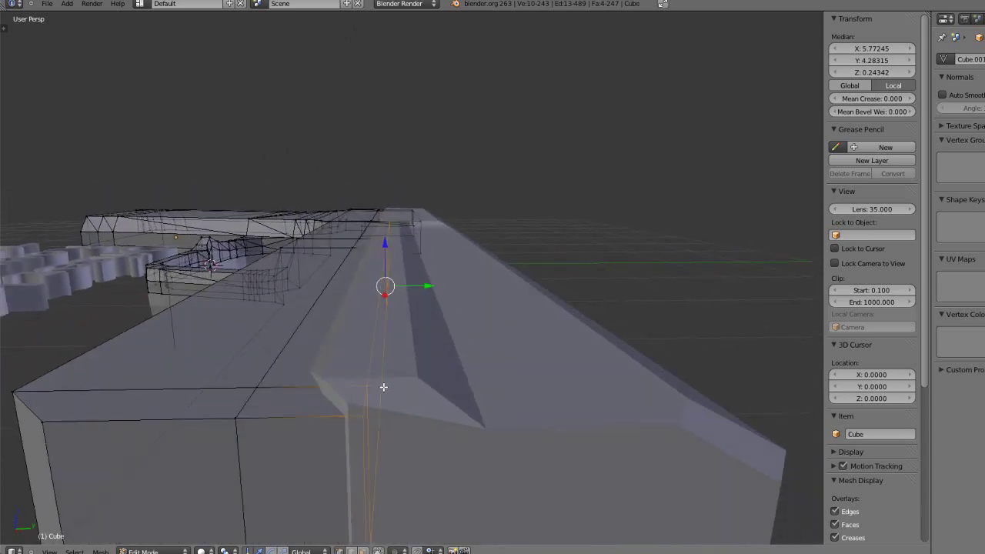
pyautogui.moveTo(429, 291); pyautogui.dragTo(431, 291)
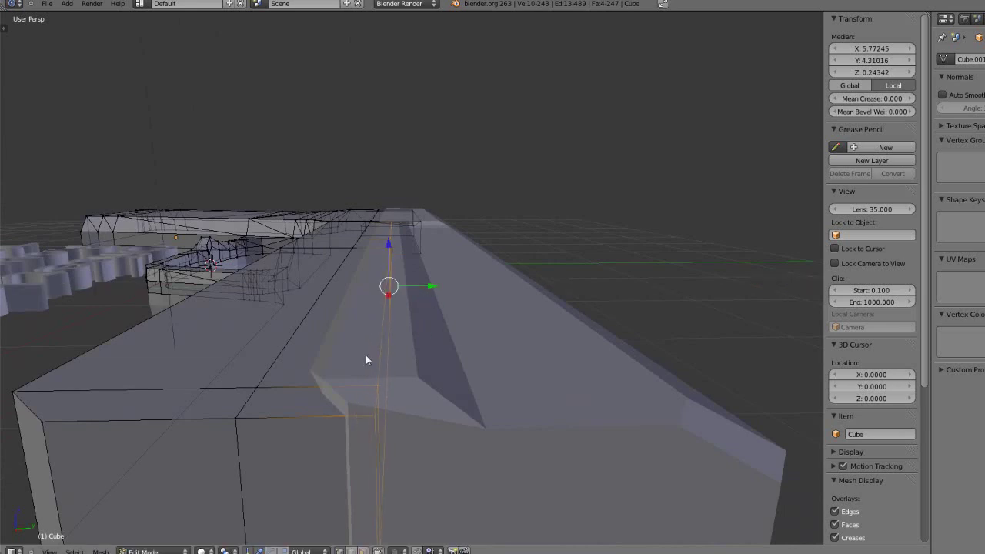
# Step: Finish editing the frame and open the slide's mesh for editing with its front end in view
pyautogui.press('Tab')
pyautogui.scroll(-3, 363, 350)
pyautogui.moveTo(369, 357); pyautogui.dragTo(445, 408, button='middle')
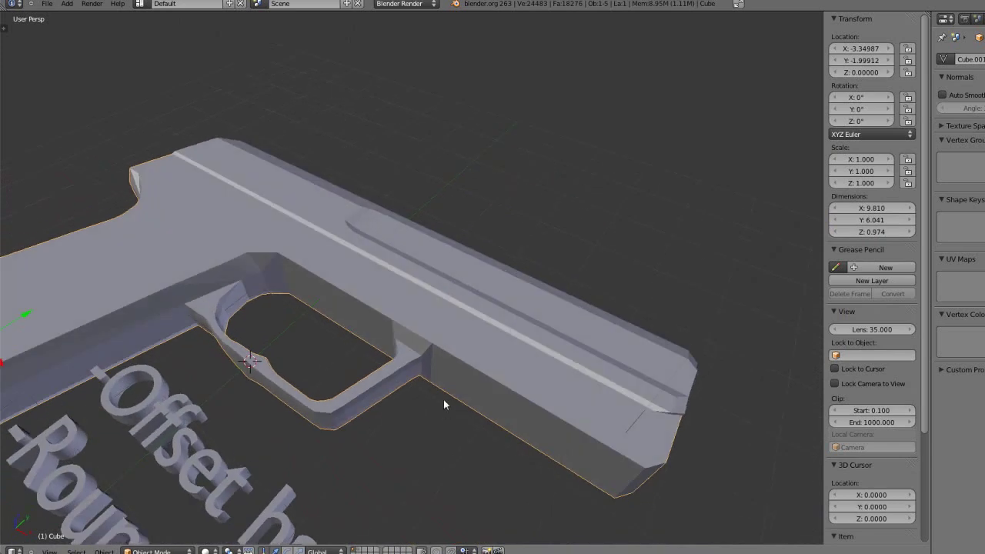
pyautogui.moveTo(339, 191); pyautogui.dragTo(370, 362, button='middle')
pyautogui.rightClick(369, 363)
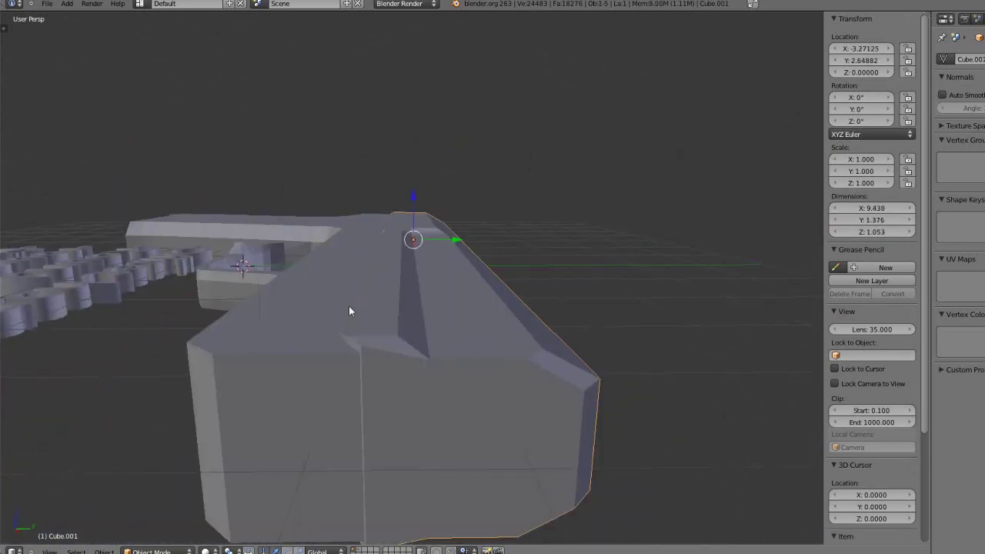
pyautogui.press('Tab')
pyautogui.moveTo(412, 308); pyautogui.dragTo(424, 347, button='middle')
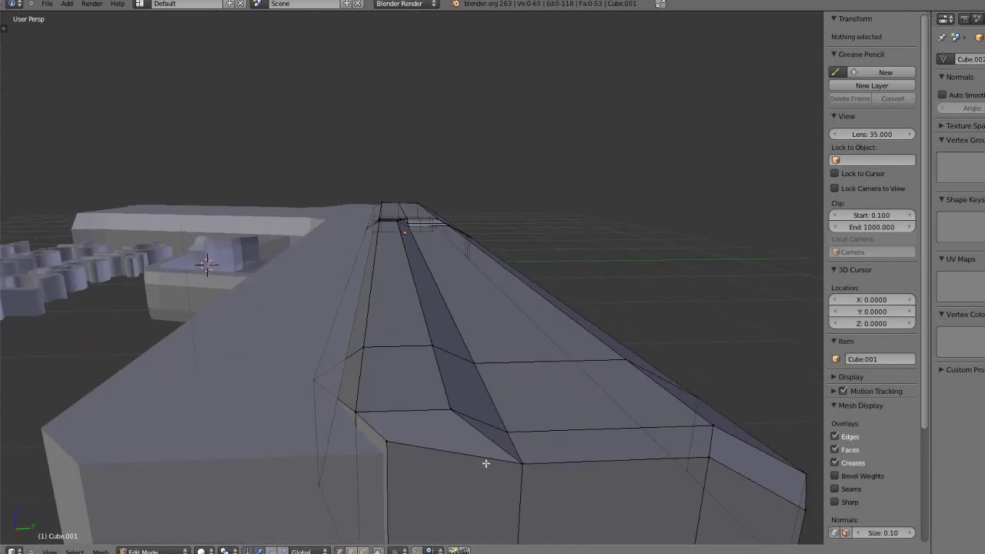
# Step: Copy the recess's front corner Z value of 0.45862 to the vertex across its front edge, then finish editing the slide
pyautogui.rightClick(520, 465)
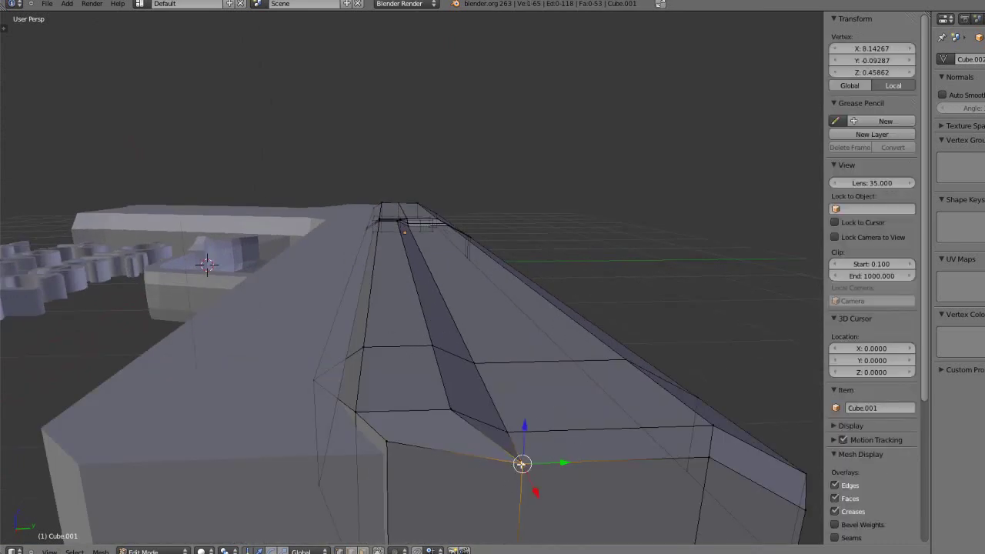
pyautogui.click(860, 71)
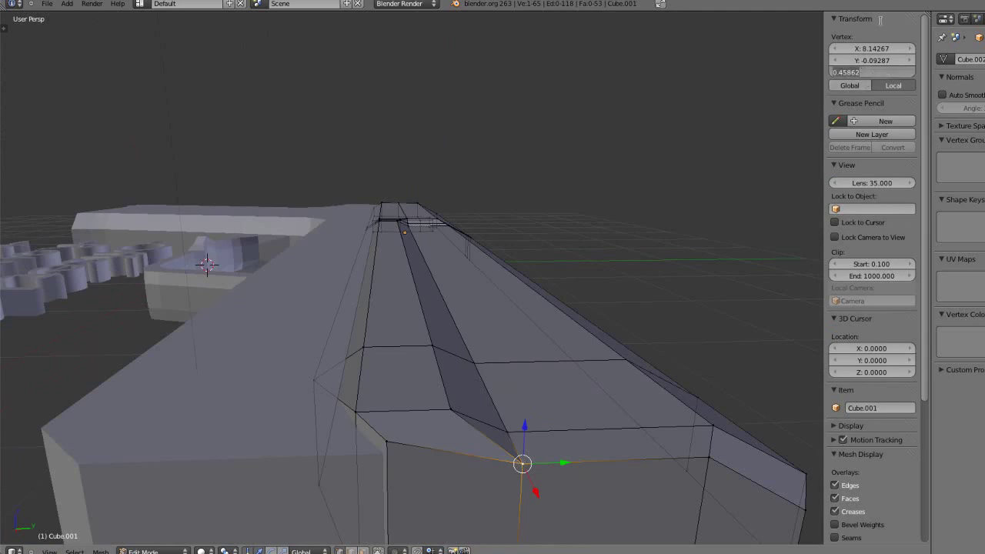
pyautogui.press('Return')
pyautogui.rightClick(387, 439)
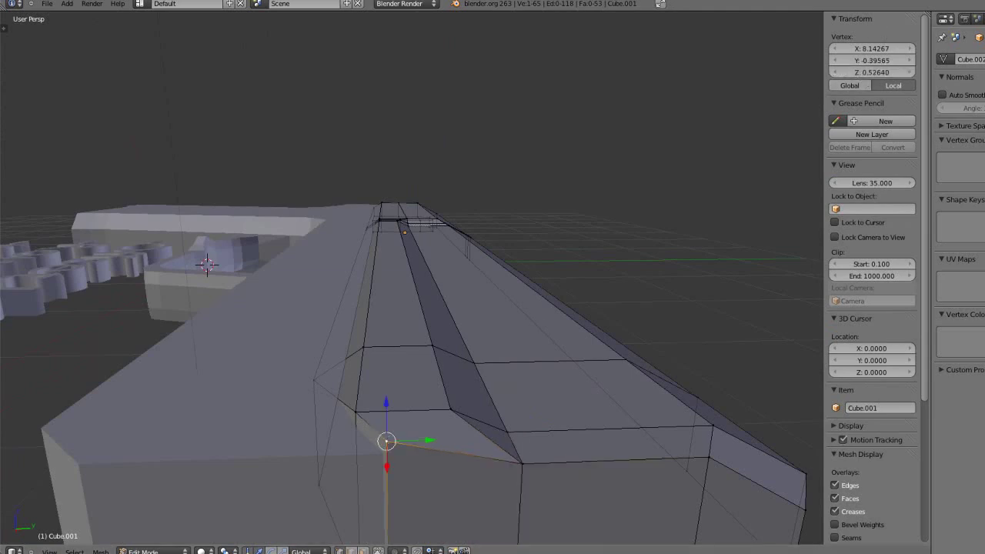
pyautogui.click(882, 74)
pyautogui.press('Return')
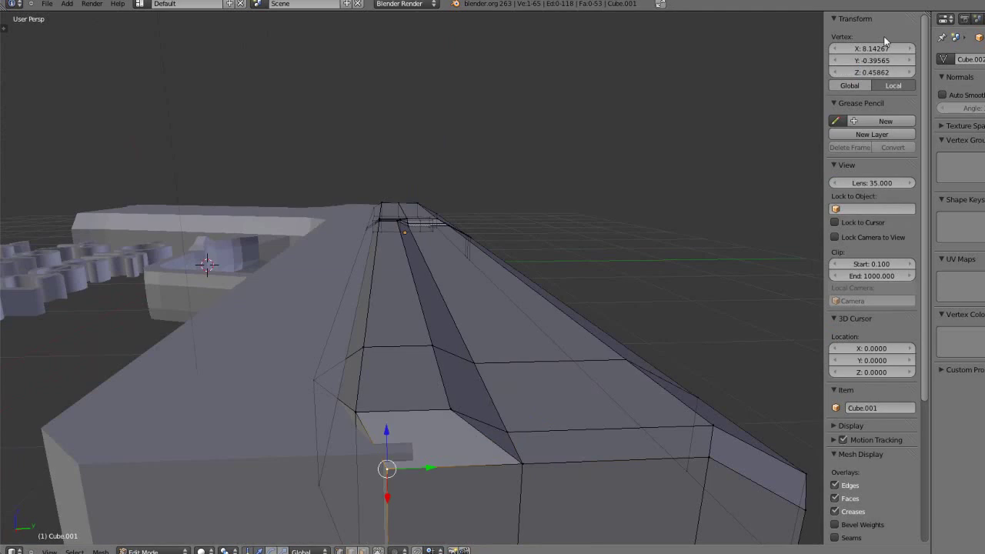
pyautogui.press('a')
pyautogui.scroll(-3, 504, 357)
pyautogui.press('Tab')
pyautogui.scroll(1, 408, 360)
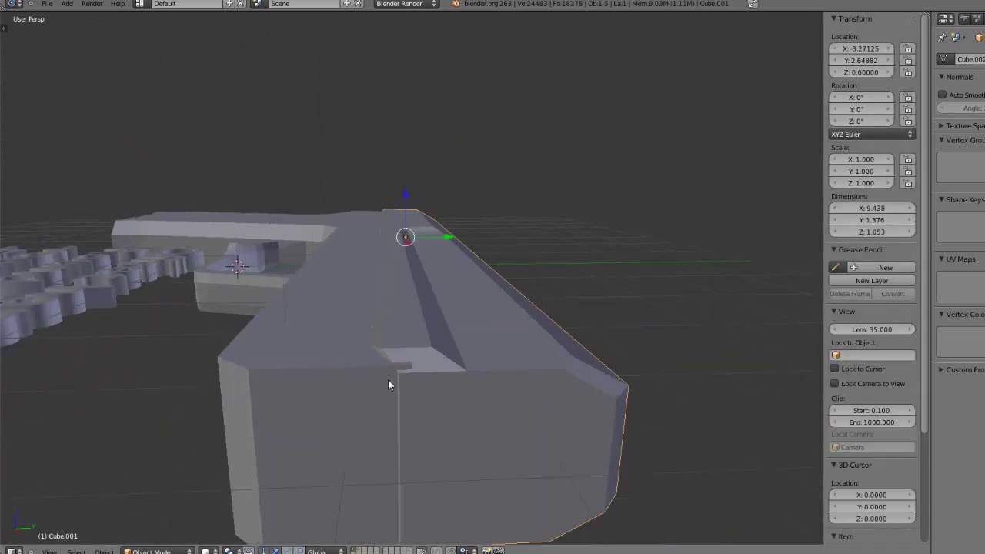
# Step: In the top view, box-select all vertices of the slide's front end and move them forward about 0.05 along X
pyautogui.press('Tab')
pyautogui.press('Tab')
pyautogui.rightClick(397, 370)
pyautogui.moveTo(451, 344); pyautogui.dragTo(452, 338, button='middle')
pyautogui.rightClick(454, 337)
pyautogui.press('KP_7')
pyautogui.press('z')
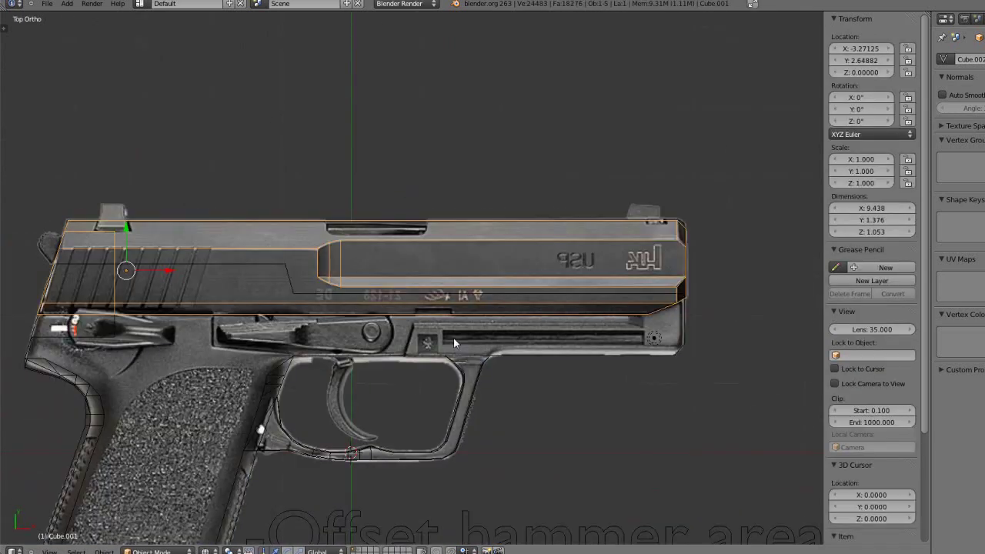
pyautogui.scroll(1, 453, 338)
pyautogui.press('z')
pyautogui.press('Tab')
pyautogui.scroll(1, 666, 365)
pyautogui.keyDown('shift'); pyautogui.moveTo(666, 364); pyautogui.dragTo(365, 374, button='middle'); pyautogui.keyUp('shift')
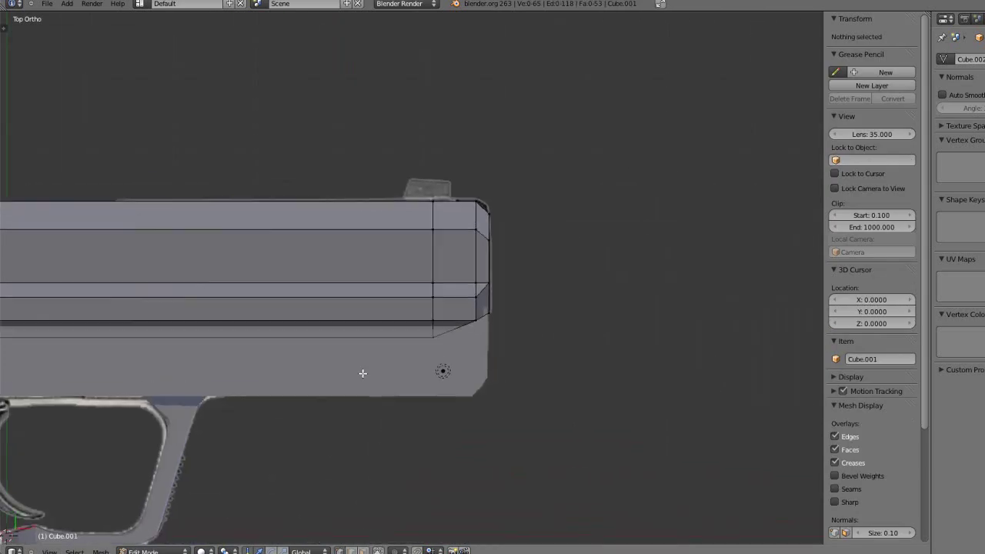
pyautogui.scroll(1, 391, 341)
pyautogui.press('b')
pyautogui.moveTo(492, 127); pyautogui.dragTo(538, 343)
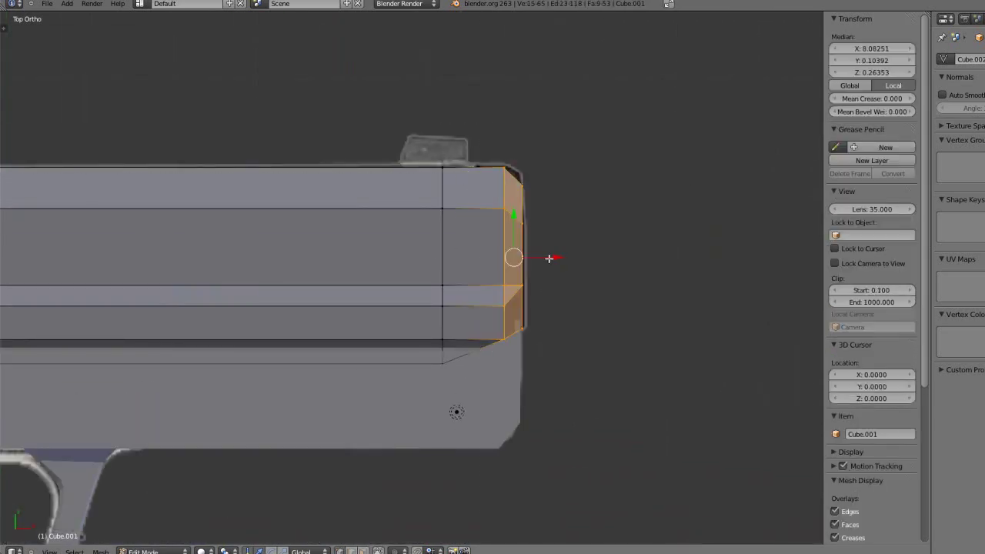
pyautogui.moveTo(559, 259); pyautogui.dragTo(567, 262)
pyautogui.press('a')
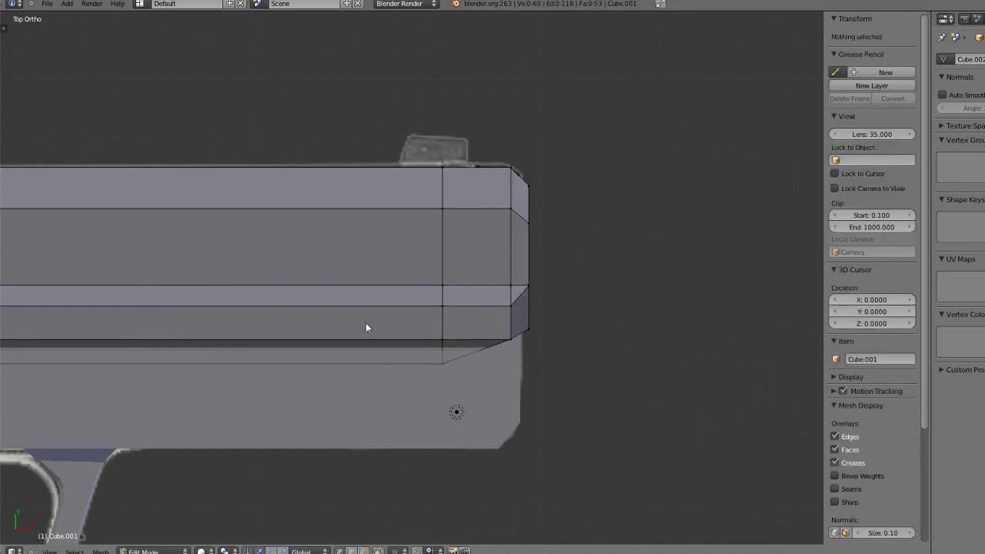
pyautogui.press('Tab')
# Step: Compare the slide with the reference photo and save the file over the existing one
pyautogui.scroll(-5, 374, 322)
pyautogui.keyDown('shift'); pyautogui.moveTo(236, 334); pyautogui.dragTo(419, 323, button='middle'); pyautogui.keyUp('shift')
pyautogui.scroll(1, 394, 336)
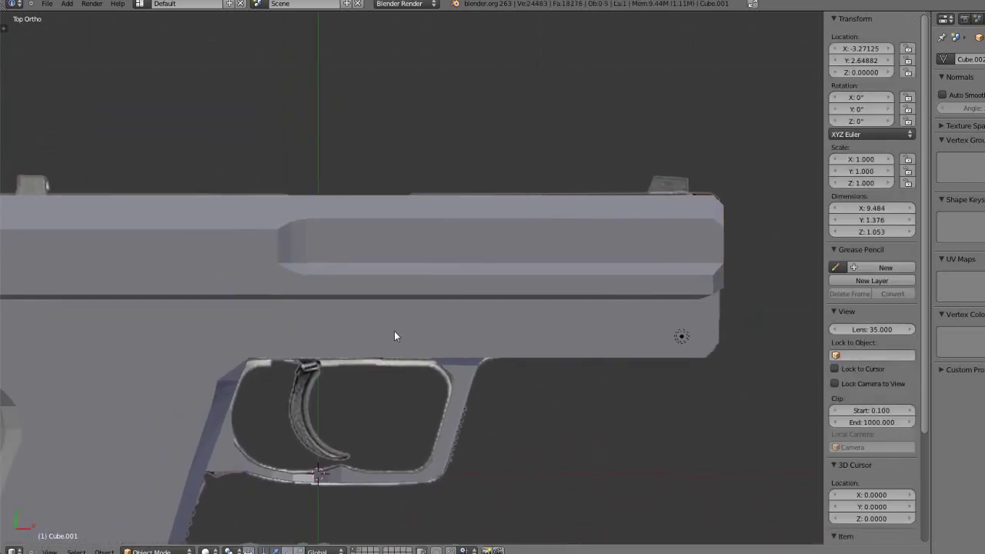
pyautogui.hotkey('alt', 'z')
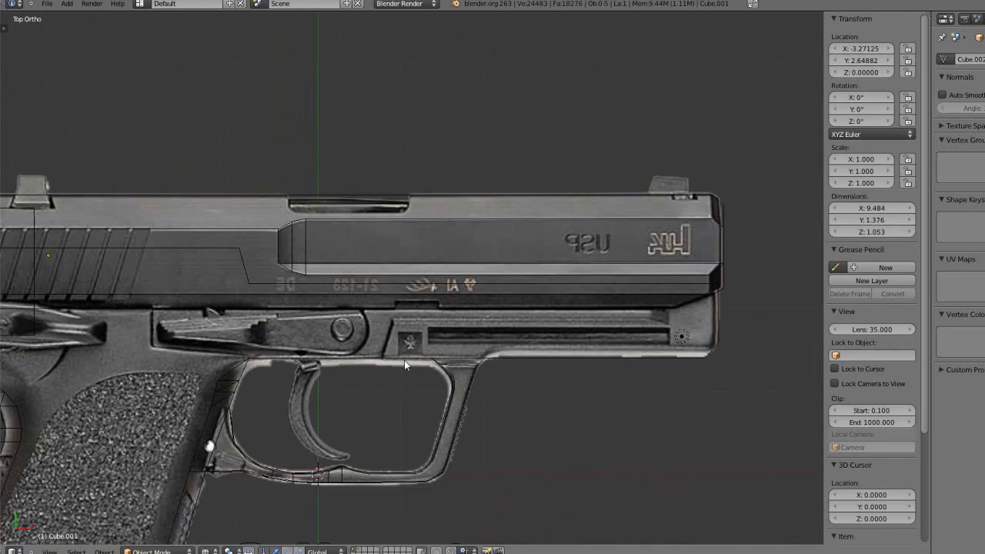
pyautogui.hotkey('alt', 'z')
pyautogui.moveTo(412, 387)
pyautogui.mouseDown(button='middle')
pyautogui.moveTo(373, 411)
pyautogui.moveTo(317, 368)
pyautogui.moveTo(383, 391)
pyautogui.moveTo(380, 347)
pyautogui.moveTo(450, 393)
pyautogui.mouseUp(button='middle')
pyautogui.scroll(-1, 317, 365)
pyautogui.press('KP_5')
pyautogui.hotkey('ctrl', 's')
pyautogui.click(319, 365)
pyautogui.scroll(-1, 342, 369)
pyautogui.scroll(-3, 378, 352)
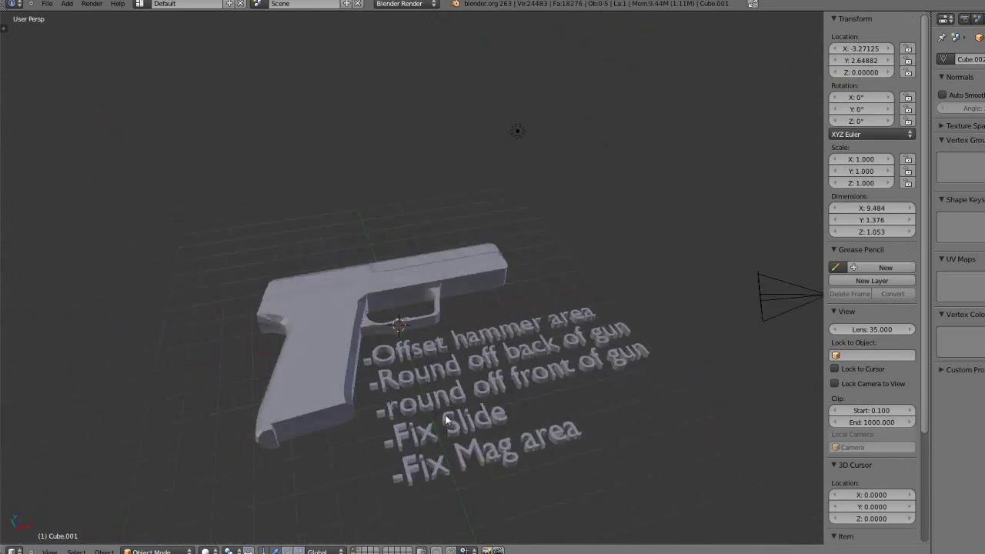
# Step: Select three vertices at the frame's front end and lower them slightly along Z
pyautogui.moveTo(542, 391); pyautogui.dragTo(371, 402, button='middle')
pyautogui.rightClick(371, 403)
pyautogui.scroll(3, 371, 402)
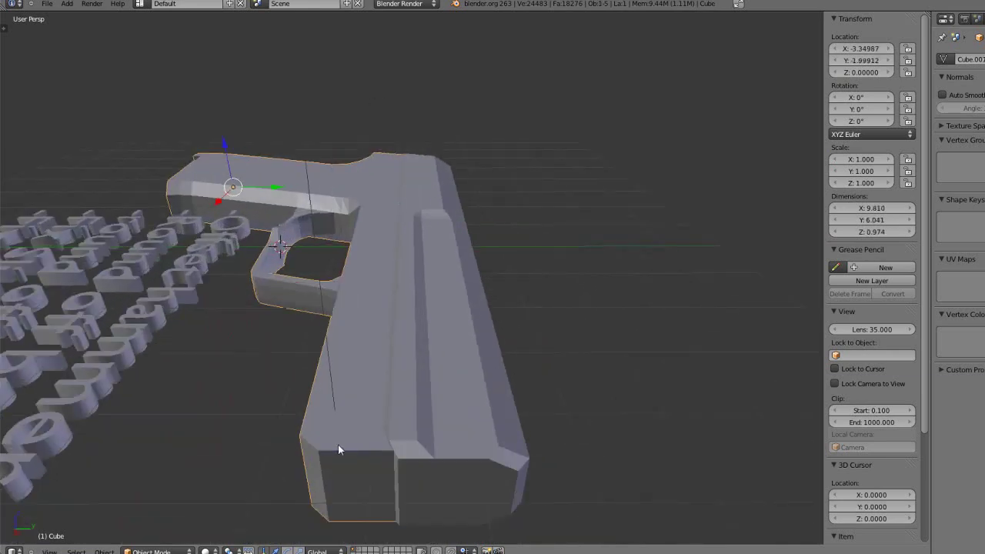
pyautogui.press('Tab')
pyautogui.moveTo(341, 448); pyautogui.dragTo(421, 436, button='middle')
pyautogui.rightClick(442, 425)
pyautogui.keyDown('shift'); pyautogui.rightClick(516, 416); pyautogui.keyUp('shift')
pyautogui.keyDown('shift'); pyautogui.rightClick(567, 407); pyautogui.keyUp('shift')
pyautogui.moveTo(512, 382); pyautogui.dragTo(513, 387)
pyautogui.press('Tab')
pyautogui.scroll(-3, 465, 392)
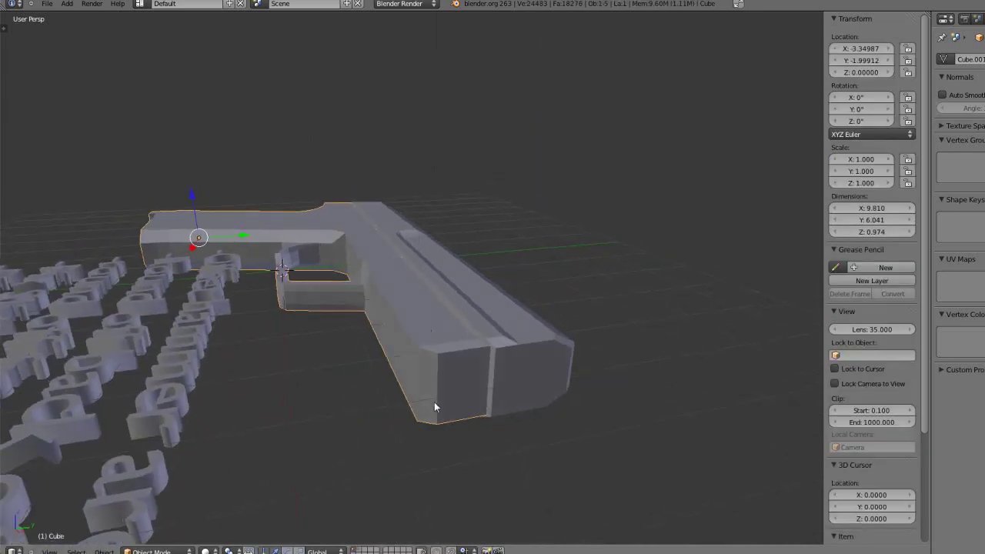
# Step: Deselect everything and review the to-do list beside the pistol
pyautogui.moveTo(431, 400); pyautogui.dragTo(459, 420, button='middle')
pyautogui.press('a')
pyautogui.moveTo(363, 389); pyautogui.dragTo(424, 370, button='middle')
pyautogui.scroll(-3, 404, 401)
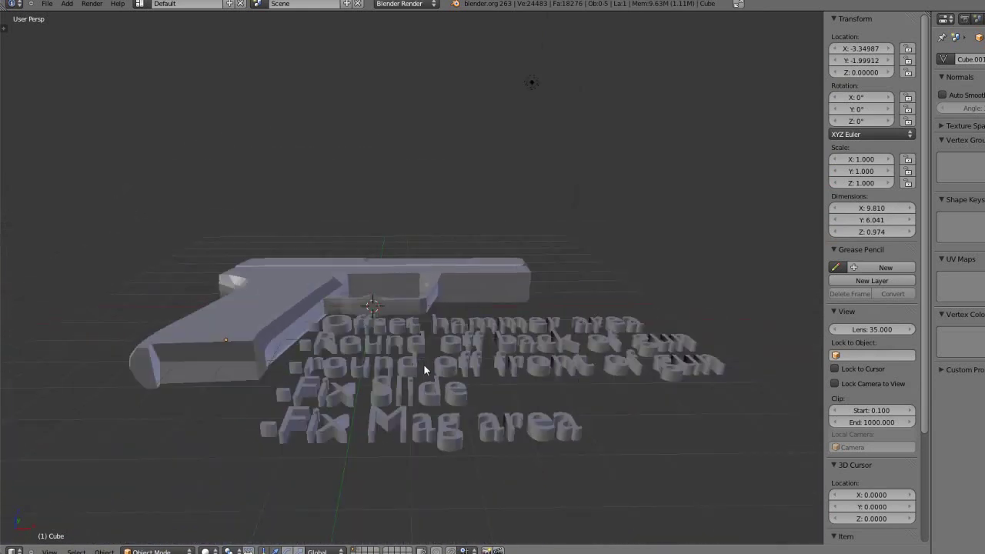
pyautogui.moveTo(377, 399); pyautogui.dragTo(395, 422, button='middle')
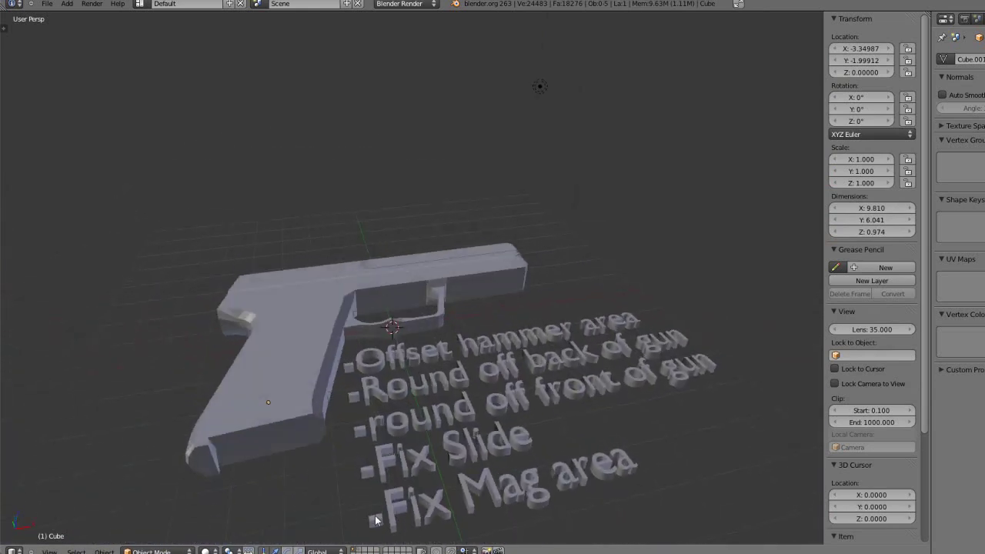
# Step: Examine the bottom of the frame's grip around the magazine opening, from the top and in perspective
pyautogui.rightClick(252, 442)
pyautogui.press('KP_7')
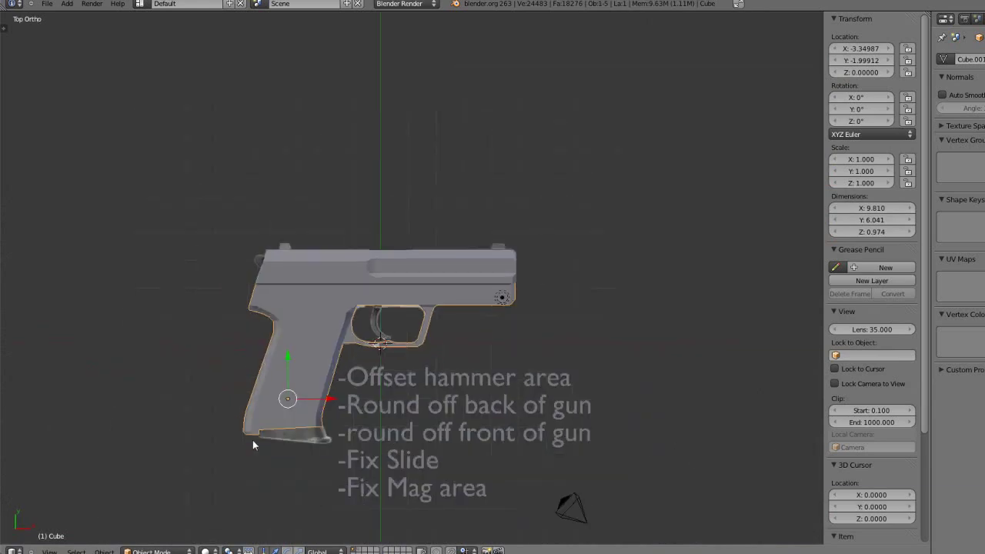
pyautogui.scroll(2, 252, 445)
pyautogui.keyDown('shift'); pyautogui.moveTo(230, 483); pyautogui.dragTo(527, 327, button='middle'); pyautogui.keyUp('shift')
pyautogui.scroll(1, 552, 338)
pyautogui.press('Tab')
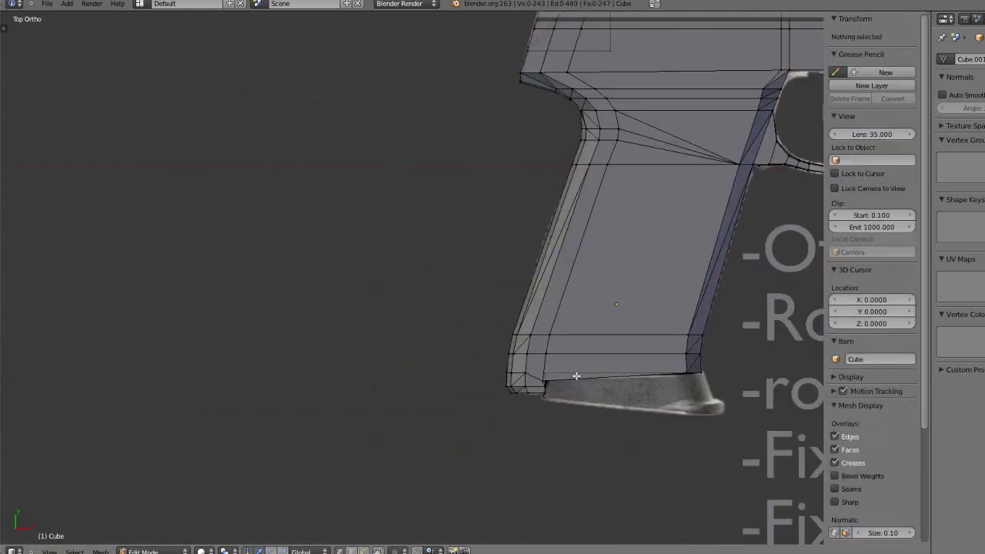
pyautogui.scroll(5, 567, 369)
pyautogui.moveTo(414, 307)
pyautogui.mouseDown(button='middle')
pyautogui.moveTo(390, 358)
pyautogui.moveTo(384, 341)
pyautogui.moveTo(377, 402)
pyautogui.moveTo(303, 389)
pyautogui.moveTo(279, 243)
pyautogui.moveTo(275, 287)
pyautogui.mouseUp(button='middle')
pyautogui.press('z')
pyautogui.press('z')
pyautogui.press('Tab')
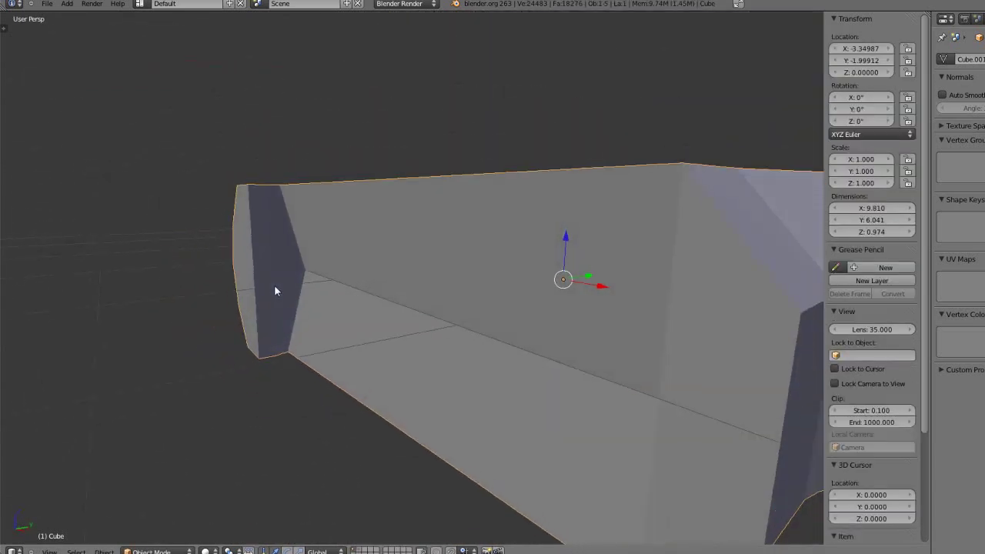
pyautogui.moveTo(295, 198); pyautogui.dragTo(325, 367, button='middle')
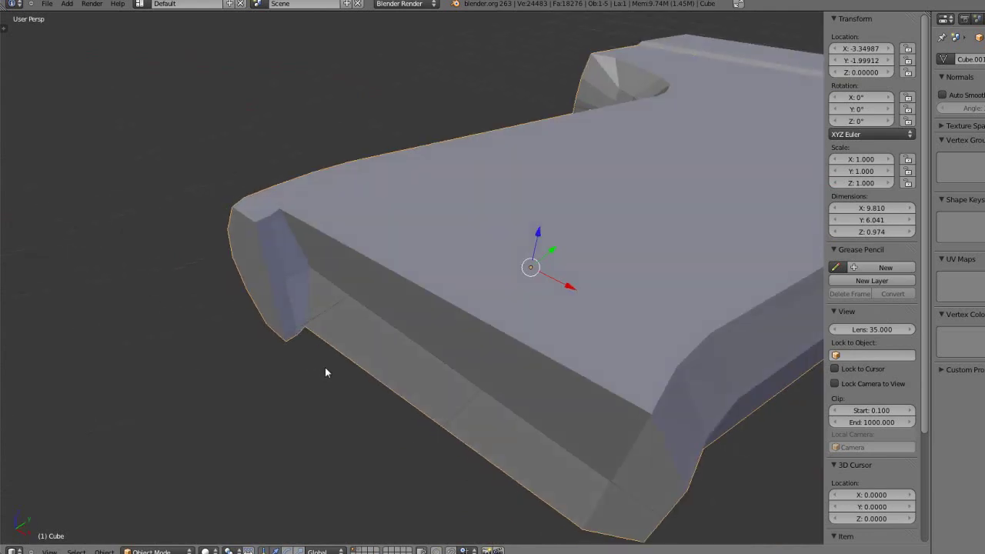
# Step: Set the Y coordinate of the outer vertex at the magazine opening's rear corner to -1, matching the centre vertex
pyautogui.press('KP_7')
pyautogui.press('Tab')
pyautogui.scroll(2, 331, 368)
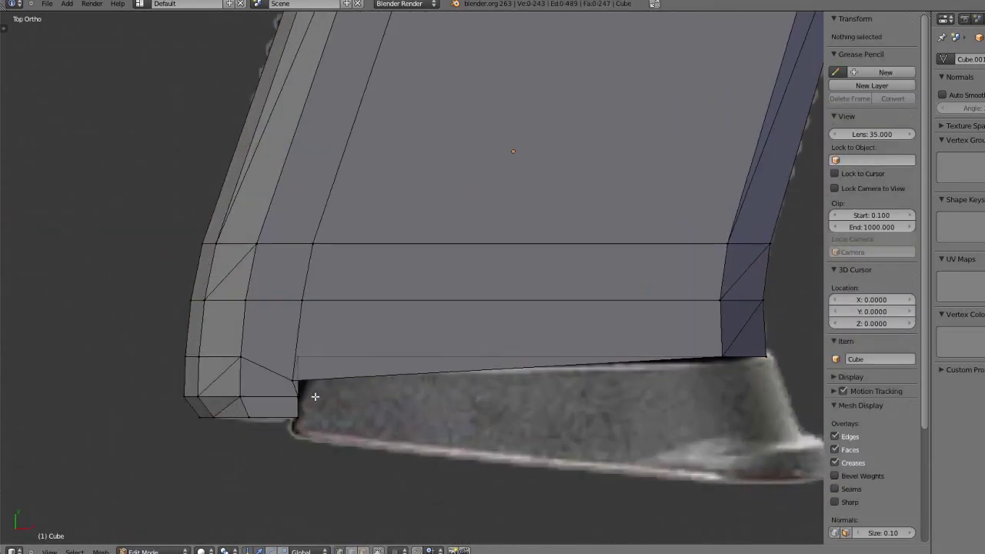
pyautogui.scroll(1, 264, 402)
pyautogui.rightClick(275, 373)
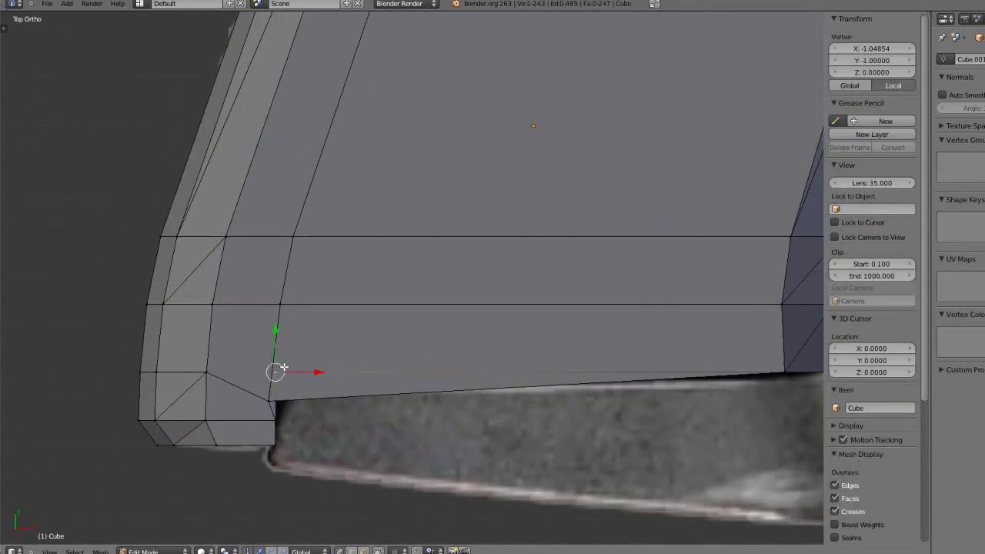
pyautogui.click(869, 61)
pyautogui.click(877, 38)
pyautogui.rightClick(278, 408)
pyautogui.click(870, 61)
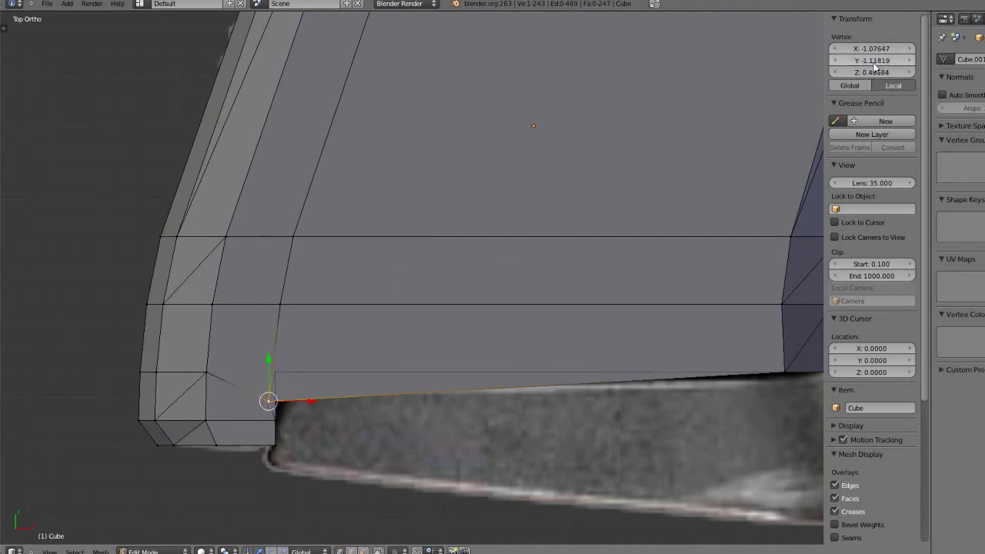
pyautogui.write('-1')
pyautogui.press('Return')
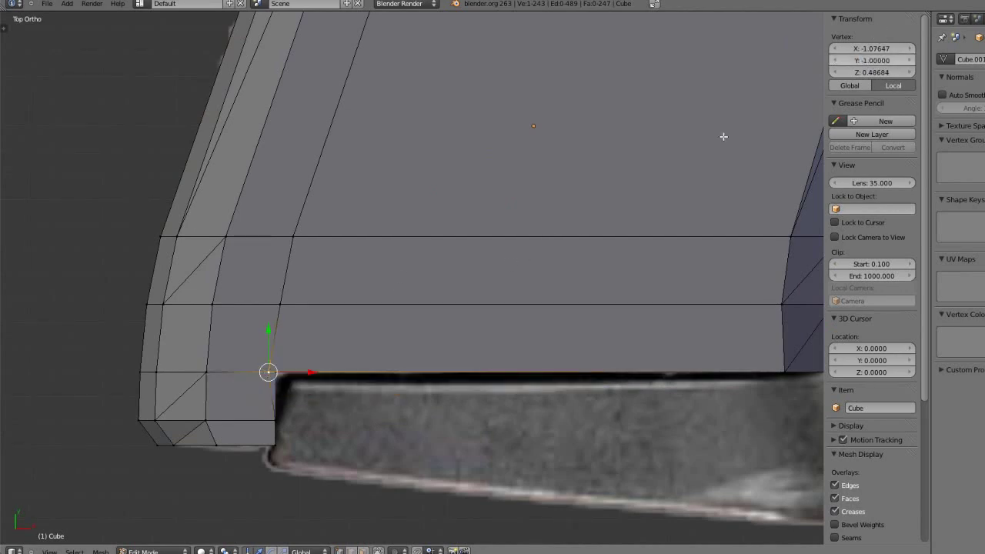
# Step: Copy the centre vertex's X value of -1.04854 to the outer vertex at the magazine opening's rear corner
pyautogui.rightClick(277, 375)
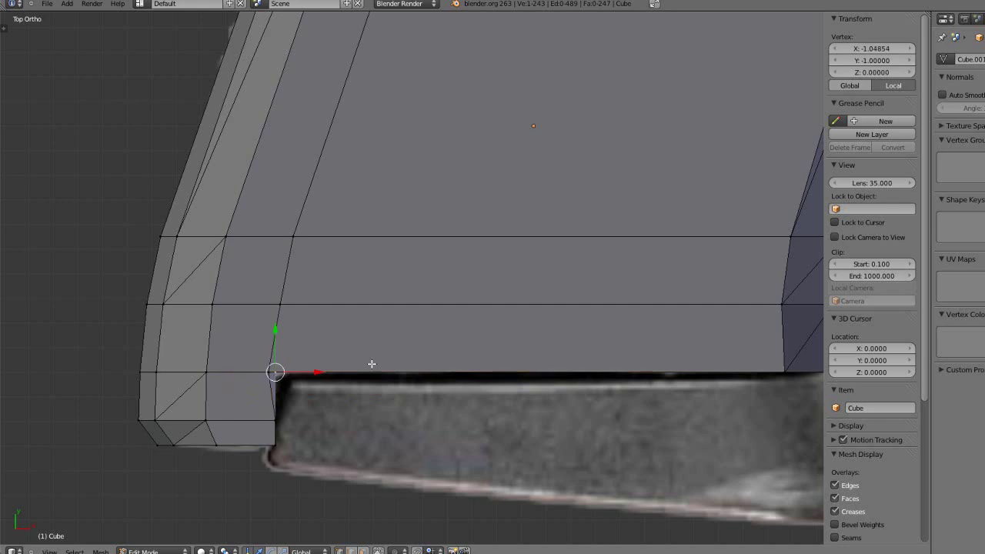
pyautogui.click(871, 49)
pyautogui.hotkey('ctrl', 'c')
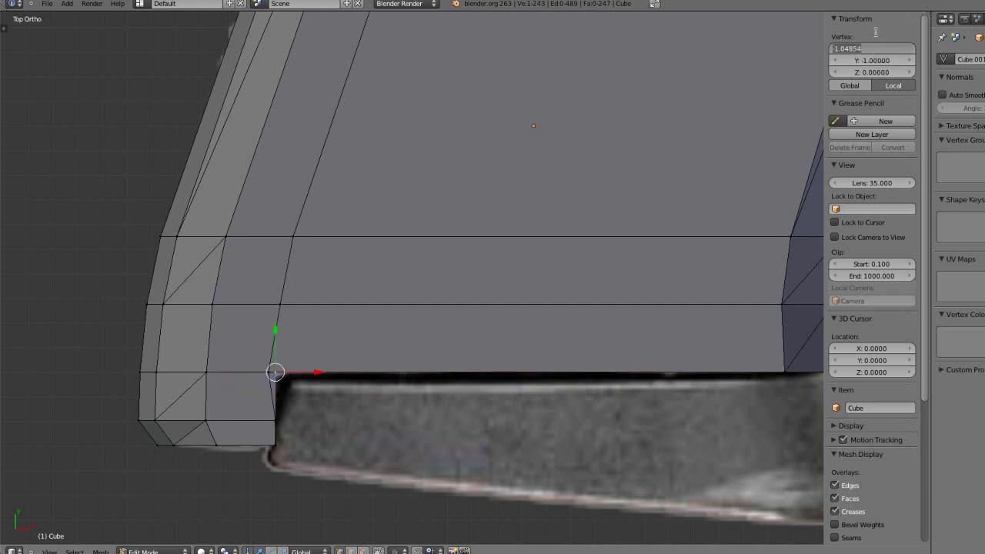
pyautogui.click(876, 33)
pyautogui.rightClick(269, 372)
pyautogui.click(870, 48)
pyautogui.hotkey('ctrl', 'v')
pyautogui.click(886, 32)
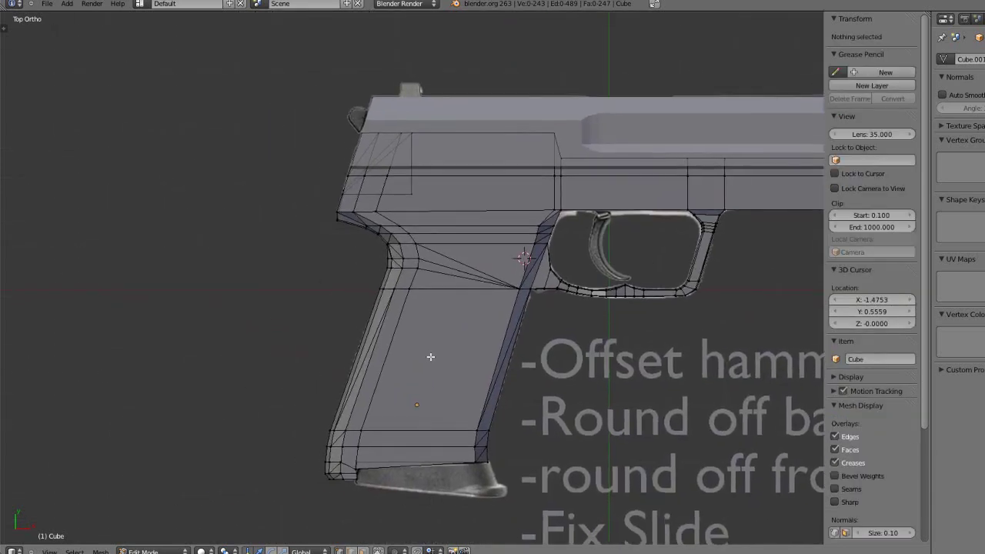
# Step: Finish editing the frame and move it to the second layer
pyautogui.scroll(1, 359, 366)
pyautogui.scroll(-1, 358, 377)
pyautogui.keyDown('shift'); pyautogui.moveTo(359, 403); pyautogui.dragTo(210, 366, button='middle'); pyautogui.keyUp('shift')
pyautogui.press('KP_7')
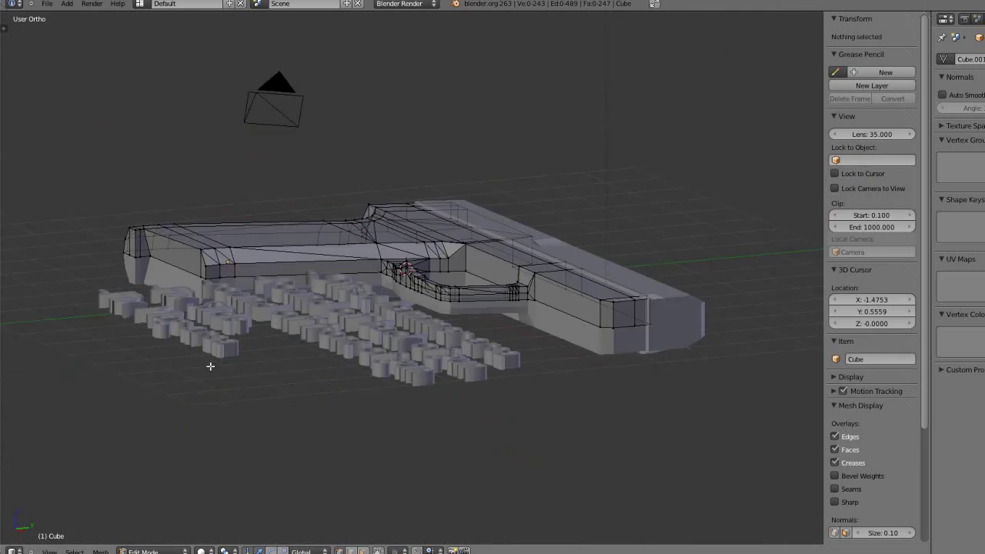
pyautogui.scroll(3, 213, 368)
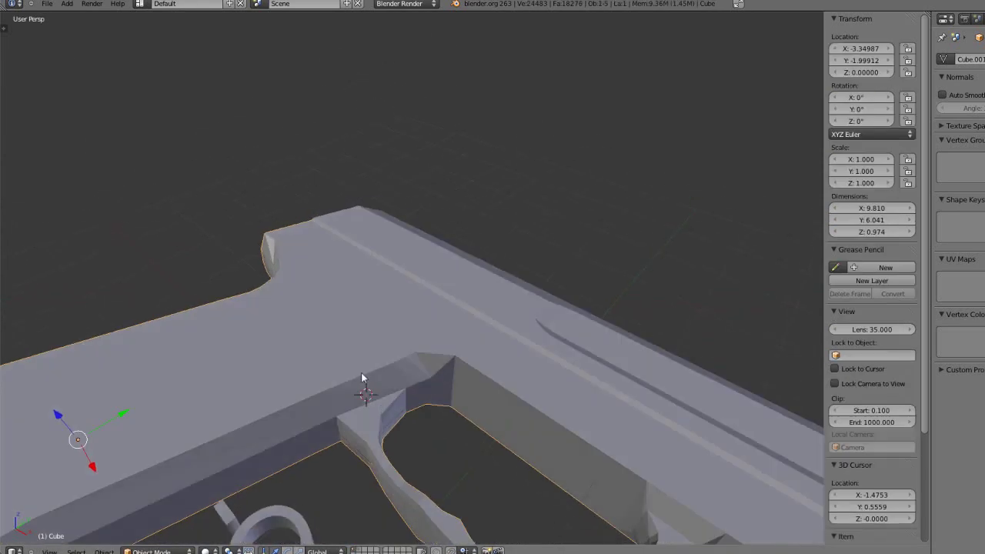
pyautogui.press('m')
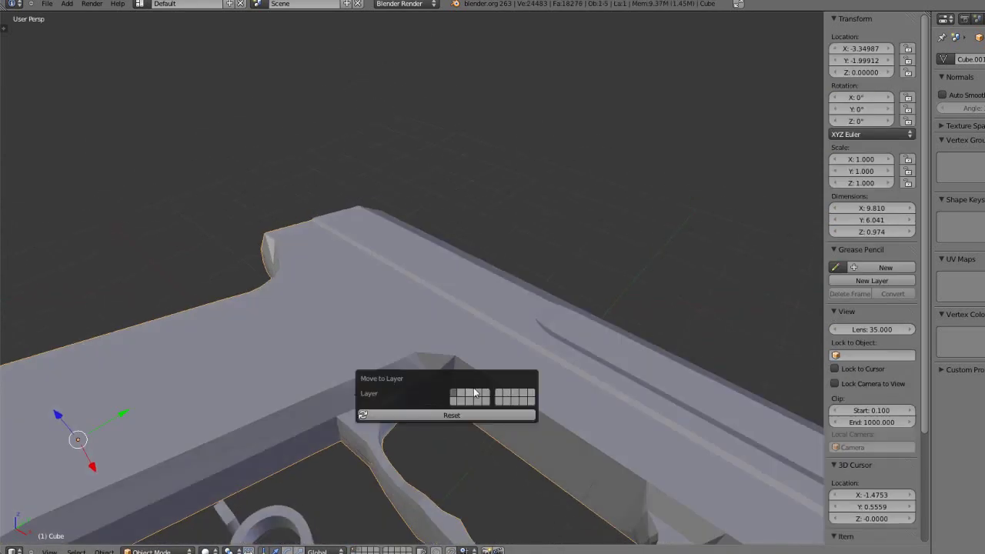
pyautogui.click(464, 393)
# Step: Edit the slide from the top and add a loop cut slanted along the rearmost serration line of the reference
pyautogui.rightClick(458, 281)
pyautogui.press('KP_7')
pyautogui.press('Tab')
pyautogui.scroll(4, 458, 281)
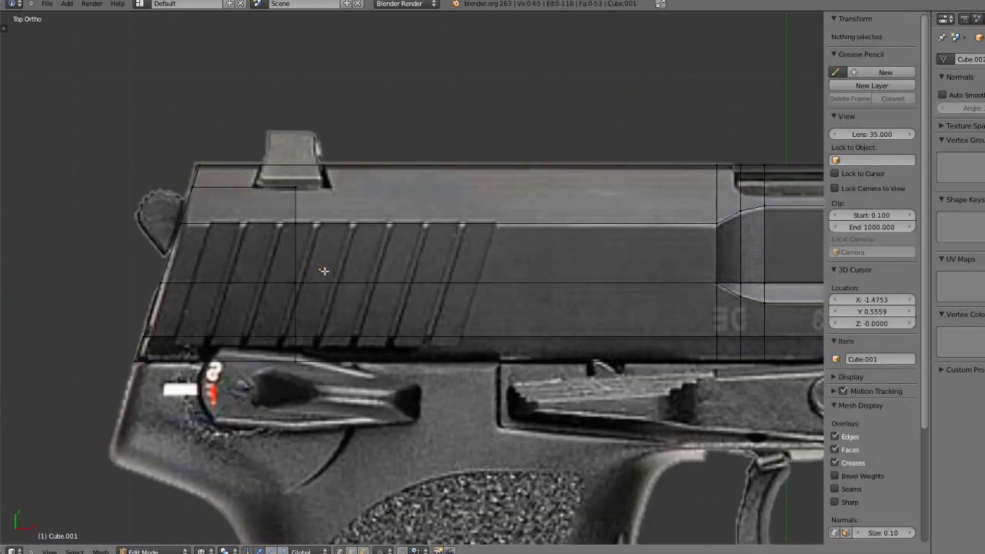
pyautogui.scroll(3, 275, 321)
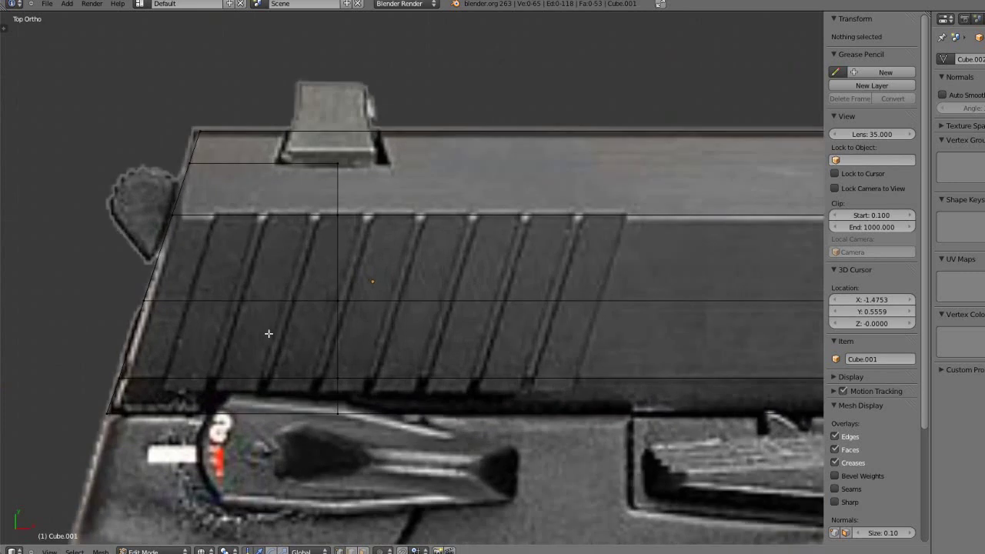
pyautogui.hotkey('ctrl', 'r')
pyautogui.click(444, 161)
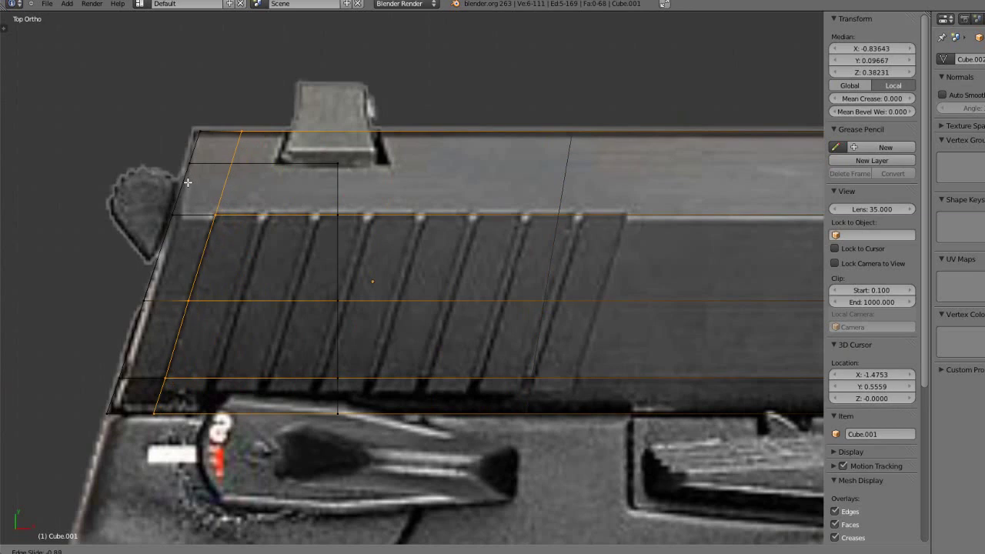
pyautogui.click(187, 183)
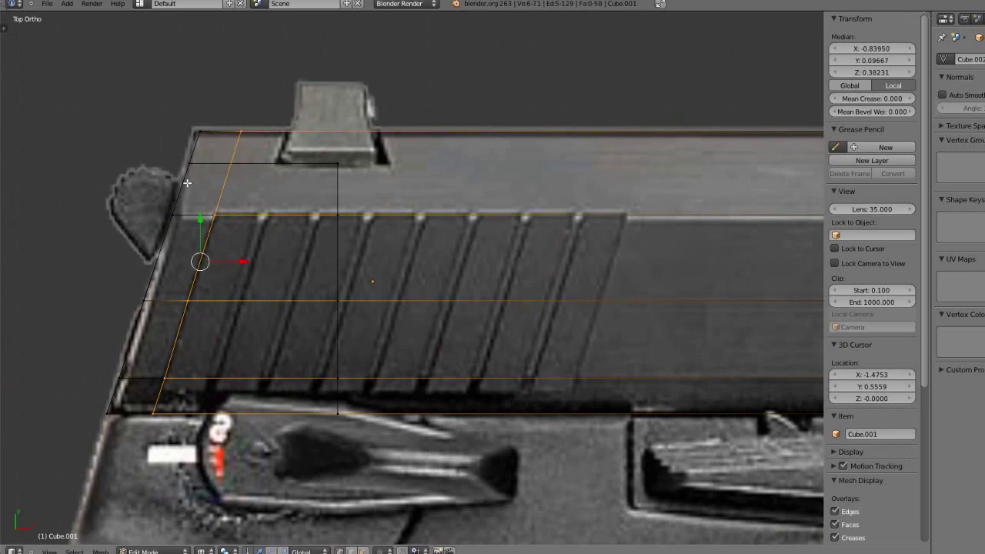
pyautogui.press('a')
# Step: Add two loop cuts to the slide, along the rear and front edges of the second serration groove
pyautogui.hotkey('ctrl', 'r')
pyautogui.click(585, 169)
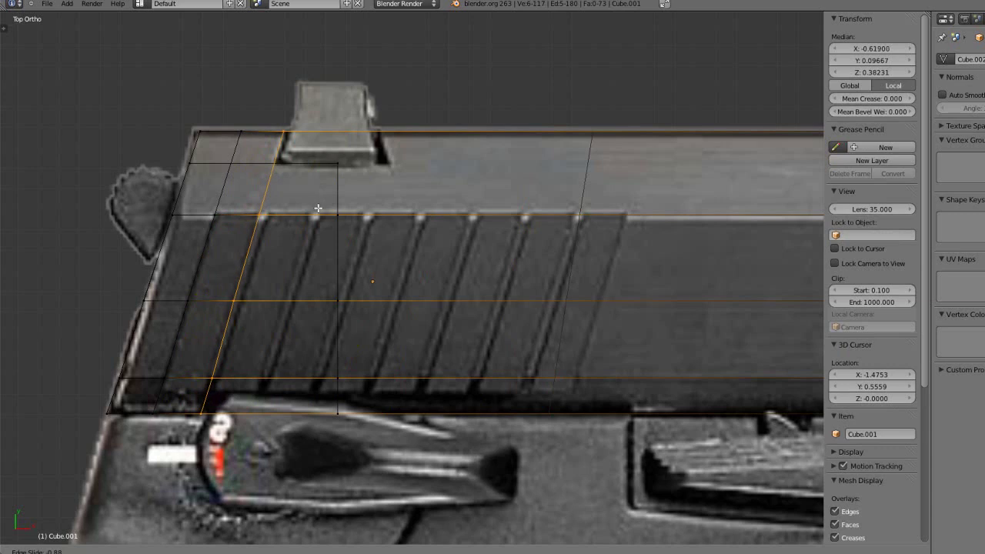
pyautogui.click(315, 208)
pyautogui.hotkey('ctrl', 'r')
pyautogui.click(653, 161)
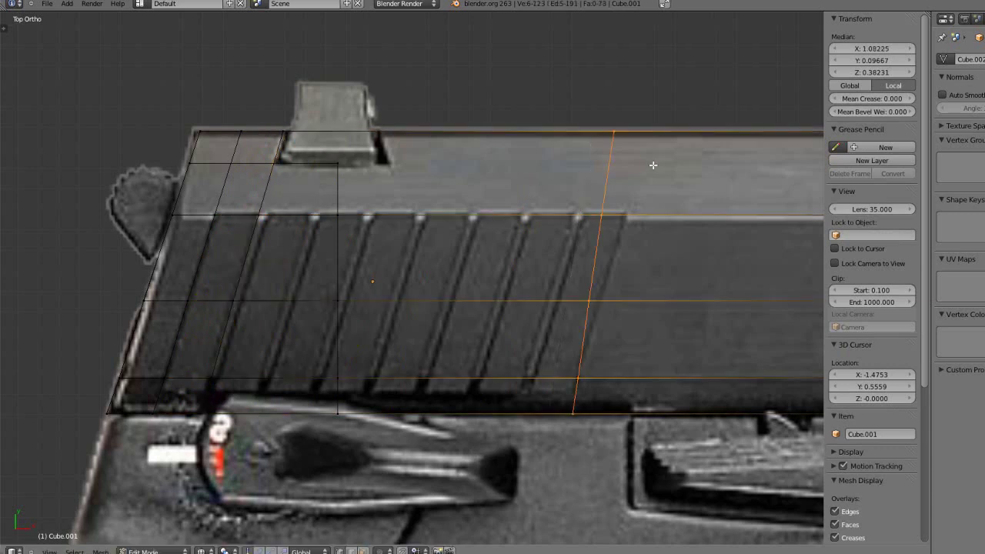
pyautogui.click(331, 233)
# Step: Add two loop cuts to the slide, along the rear and front edges of the third serration groove
pyautogui.hotkey('ctrl', 'r')
pyautogui.click(615, 161)
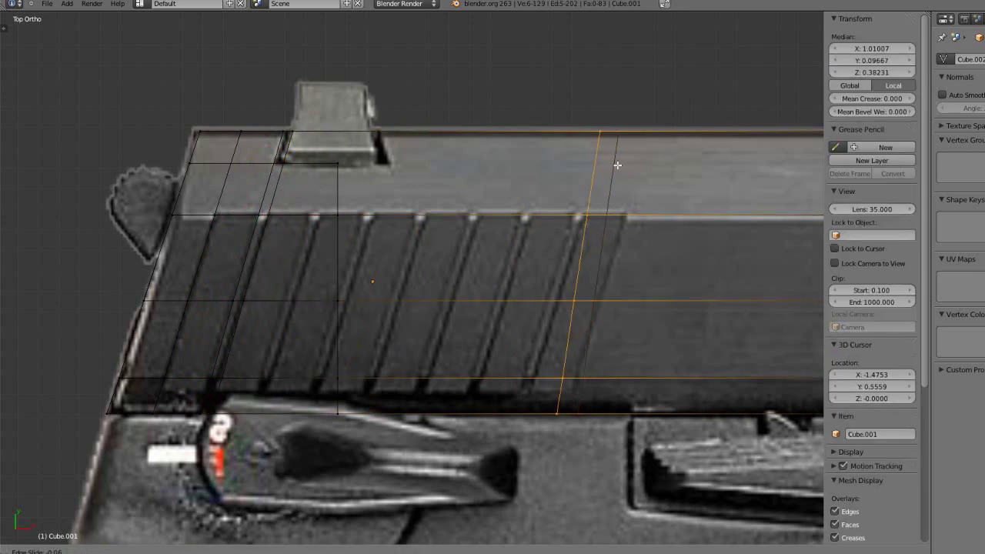
pyautogui.click(364, 205)
pyautogui.hotkey('ctrl', 'r')
pyautogui.click(645, 144)
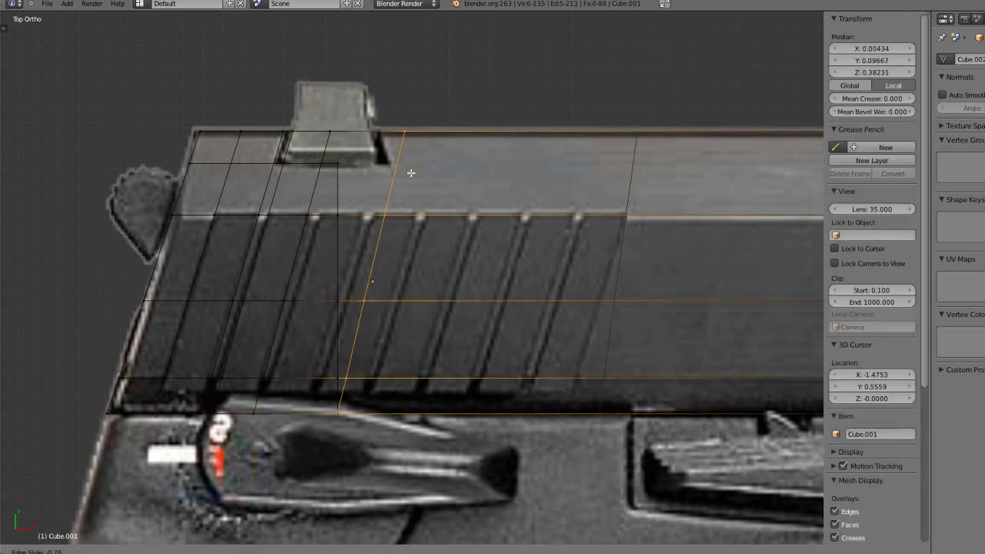
pyautogui.click(353, 180)
# Step: Add a loop cut at the fourth serration groove and scale it along X to approach the groove's slant
pyautogui.hotkey('ctrl', 'r')
pyautogui.click(651, 162)
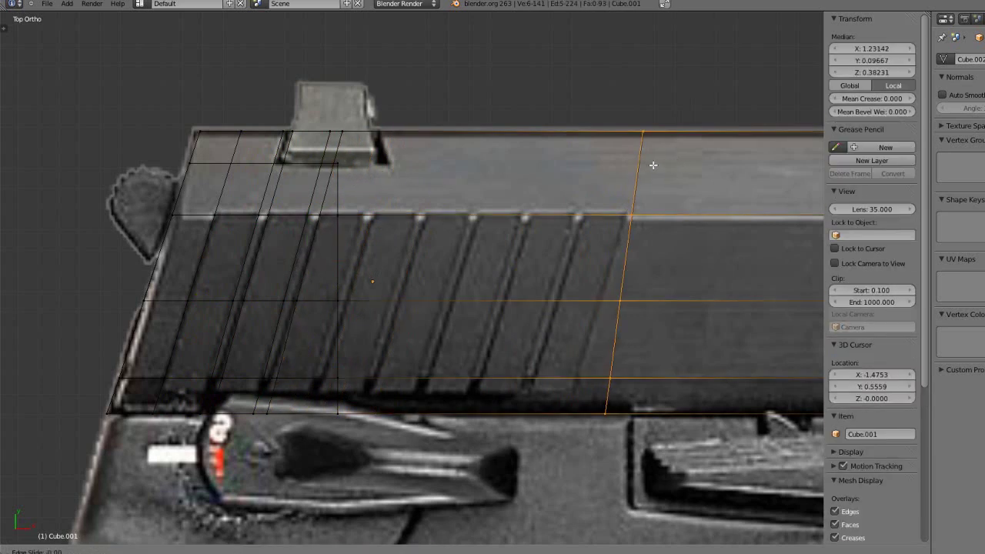
pyautogui.click(416, 200)
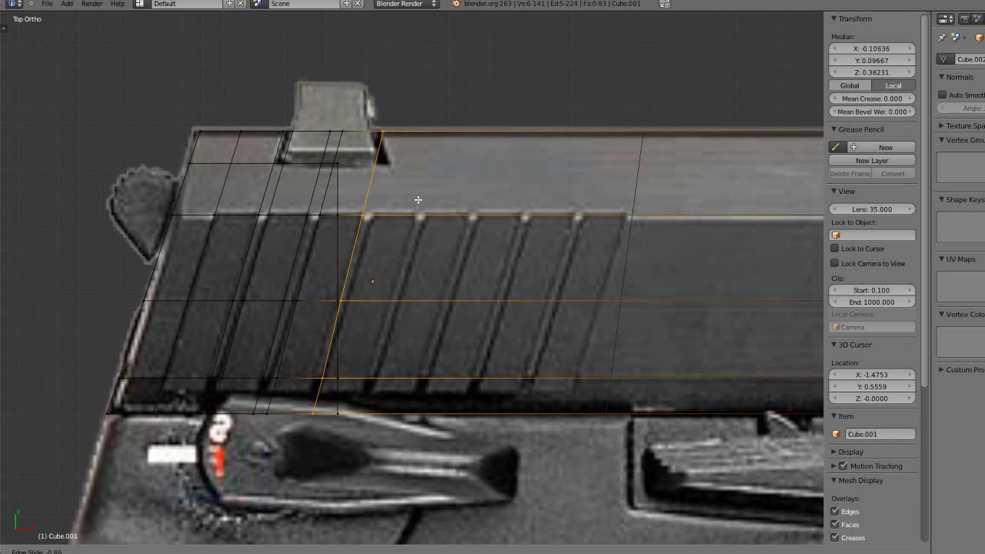
pyautogui.press('s')
pyautogui.press('x')
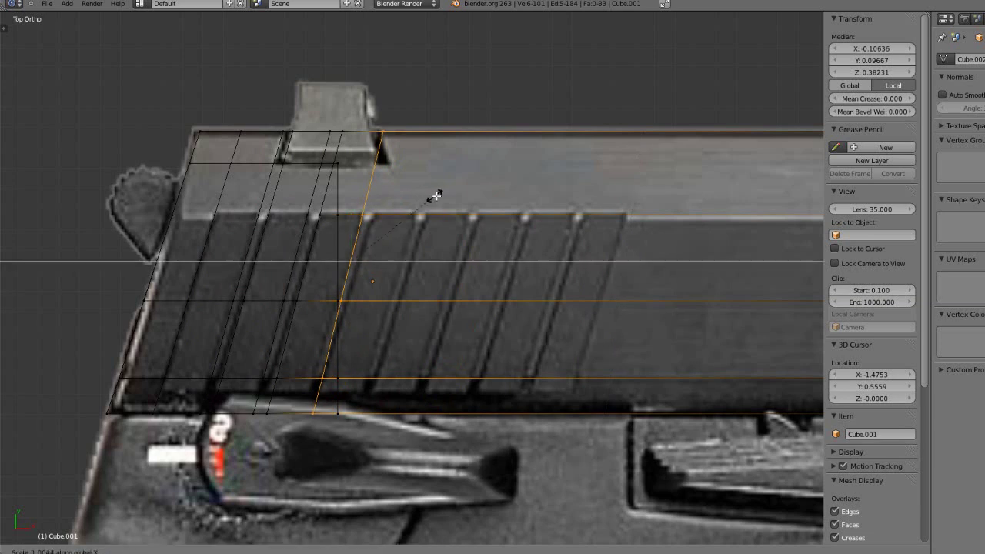
pyautogui.click(454, 201)
# Step: Move and scale the new loop along X until it lies on the fourth groove's rear edge
pyautogui.press('g')
pyautogui.press('x')
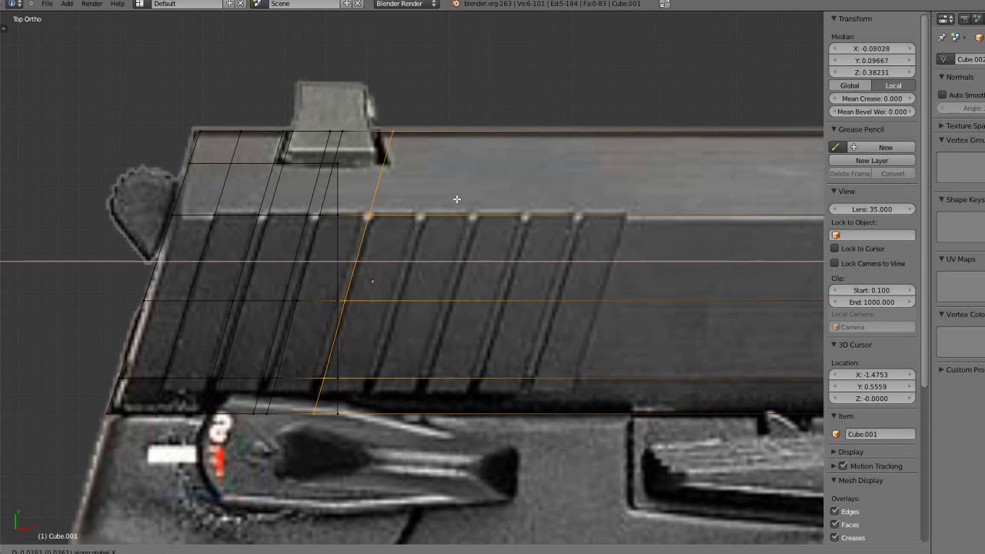
pyautogui.click(449, 200)
pyautogui.press('s')
pyautogui.press('x')
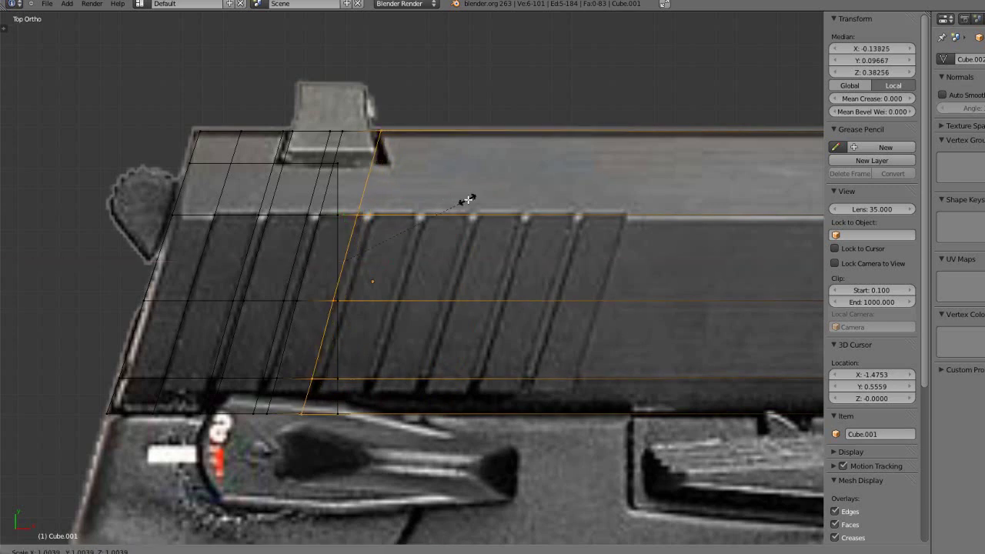
pyautogui.click(486, 207)
pyautogui.press('g')
pyautogui.press('x')
pyautogui.click(490, 206)
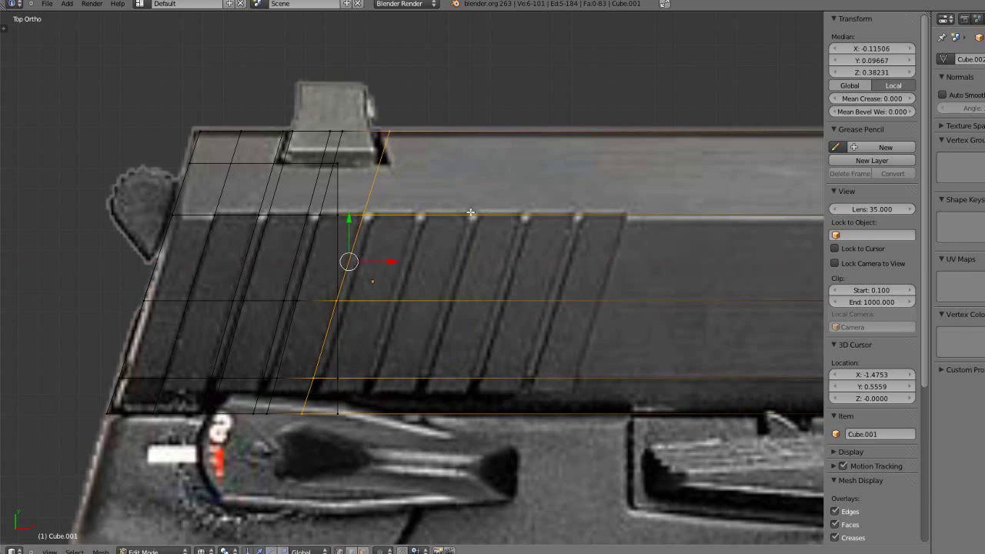
pyautogui.press('a')
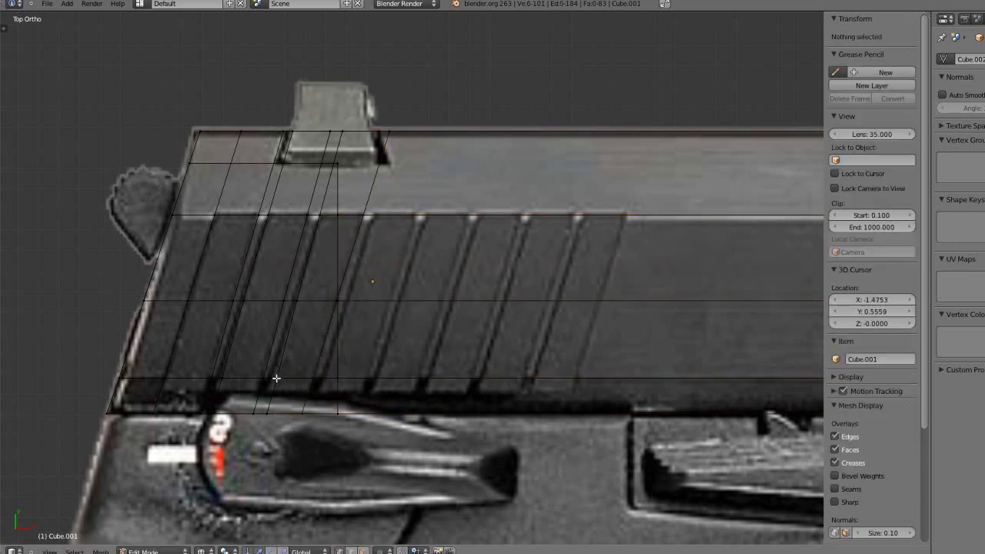
# Step: Select all vertices of the loop at the third groove's front edge and scale them about 1.07 along X to match the slant
pyautogui.rightClick(266, 412)
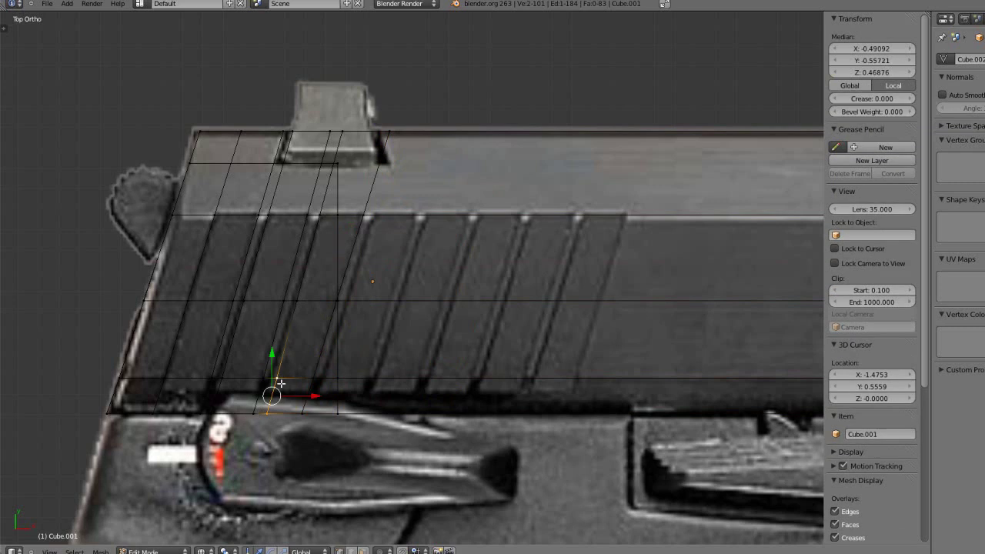
pyautogui.keyDown('shift'); pyautogui.rightClick(297, 297); pyautogui.keyUp('shift')
pyautogui.keyDown('shift'); pyautogui.rightClick(324, 229); pyautogui.keyUp('shift')
pyautogui.keyDown('shift'); pyautogui.rightClick(341, 137); pyautogui.keyUp('shift')
pyautogui.keyDown('shift'); pyautogui.rightClick(343, 133); pyautogui.keyUp('shift')
pyautogui.moveTo(351, 133)
pyautogui.mouseDown(button='middle')
pyautogui.moveTo(346, 172)
pyautogui.moveTo(347, 139)
pyautogui.mouseUp(button='middle')
pyautogui.keyDown('shift'); pyautogui.rightClick(352, 133); pyautogui.keyUp('shift')
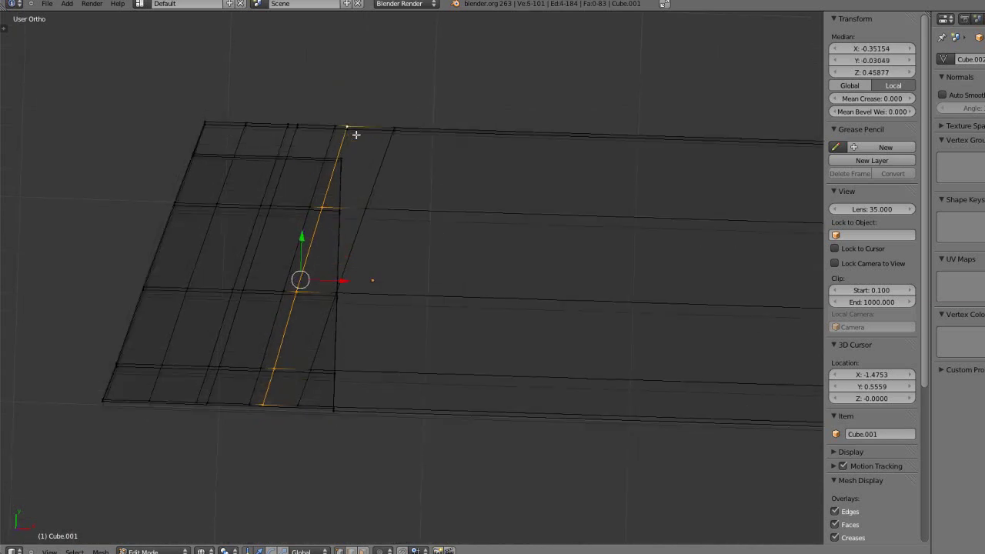
pyautogui.press('KP_1')
pyautogui.press('KP_3')
pyautogui.press('KP_4')
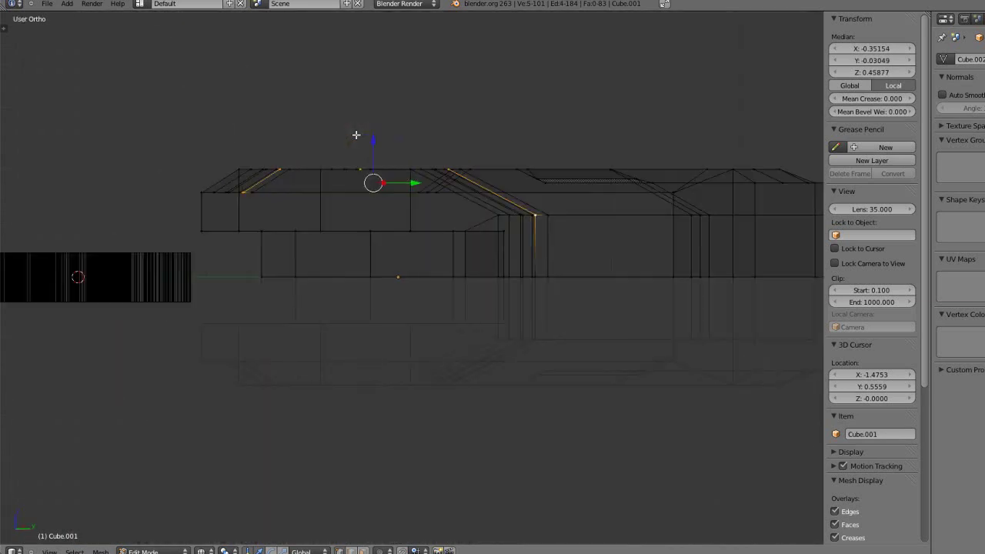
pyautogui.press('KP_7')
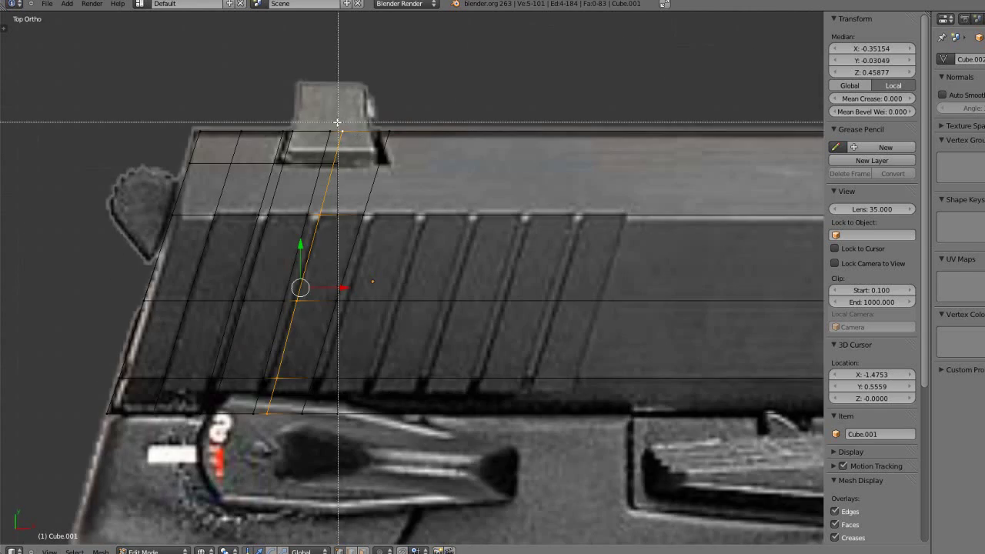
pyautogui.keyDown('shift'); pyautogui.rightClick(343, 131); pyautogui.keyUp('shift')
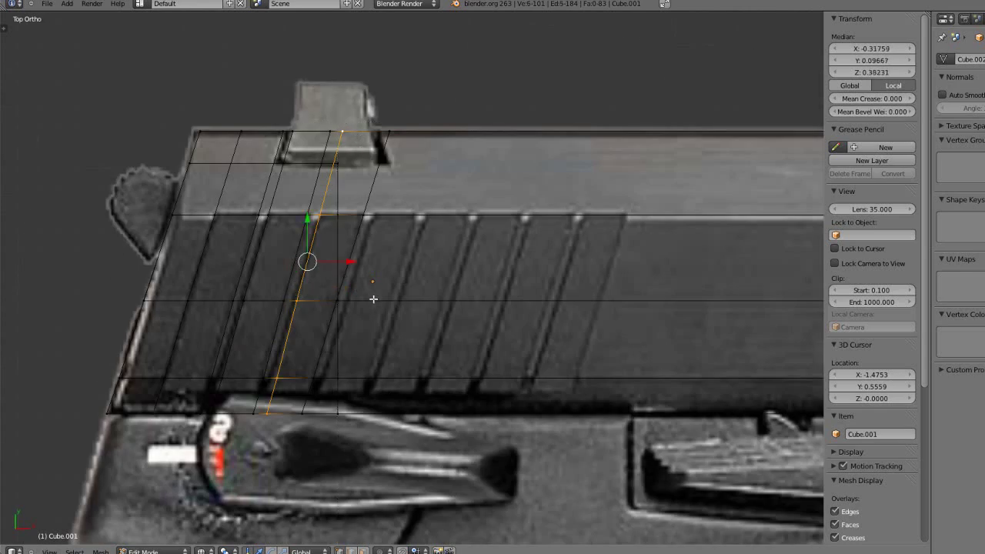
pyautogui.press('s')
pyautogui.press('x')
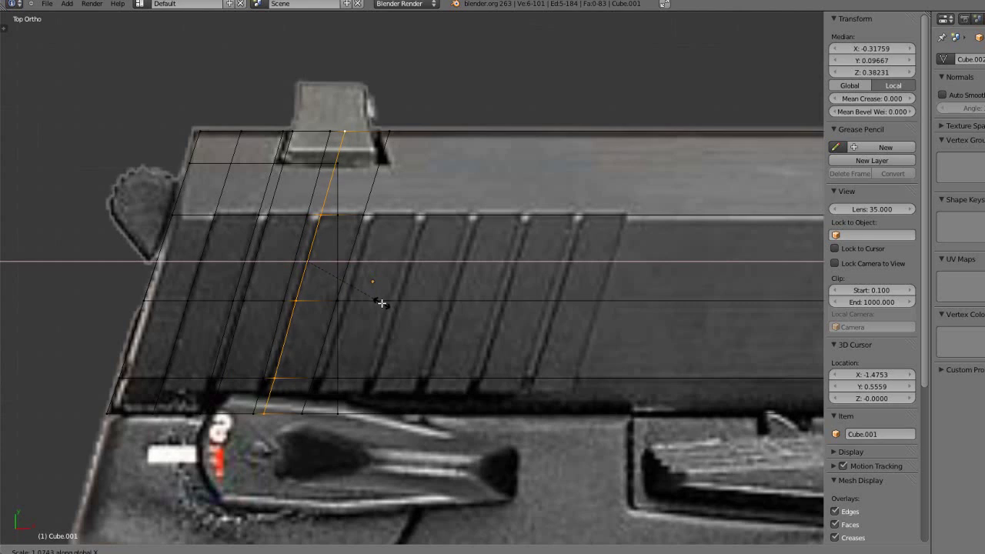
pyautogui.click(381, 303)
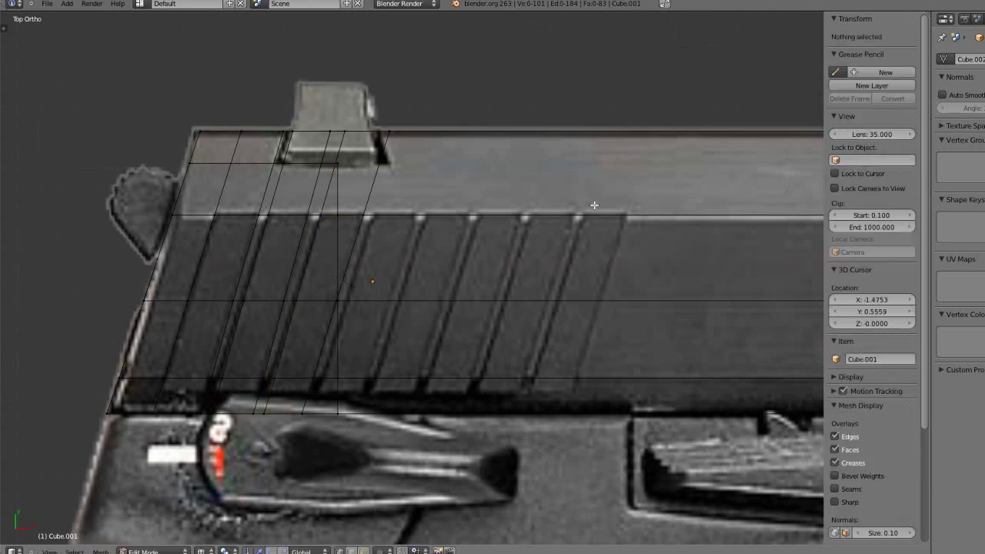
# Step: Add a loop cut at the fourth groove's front edge and scale it along X to match the slant
pyautogui.hotkey('ctrl', 'r')
pyautogui.click(649, 163)
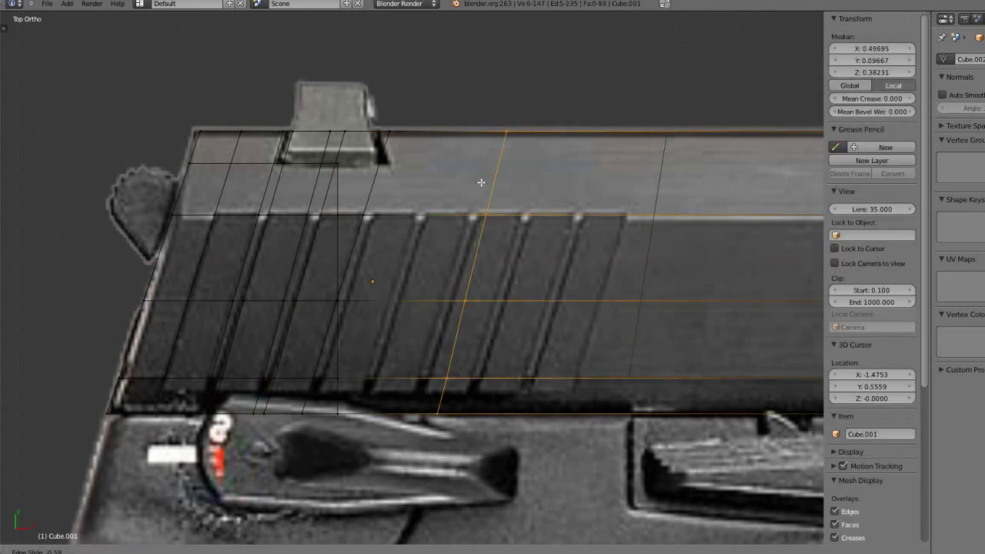
pyautogui.click(399, 197)
pyautogui.press('s')
pyautogui.press('x')
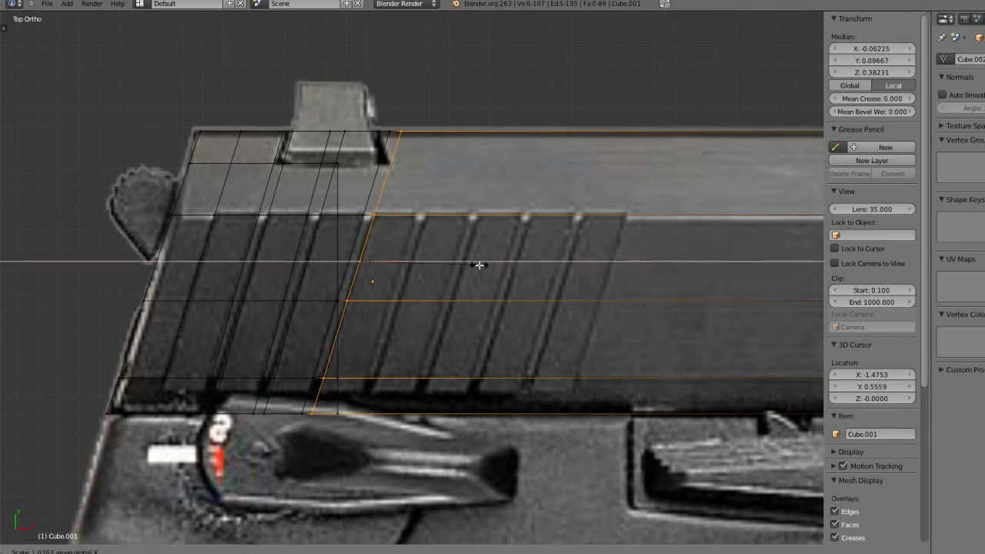
pyautogui.click(479, 265)
pyautogui.press('a')
# Step: Add a loop cut along the fifth serration groove's rear edge
pyautogui.hotkey('ctrl', 'r')
pyautogui.click(631, 169)
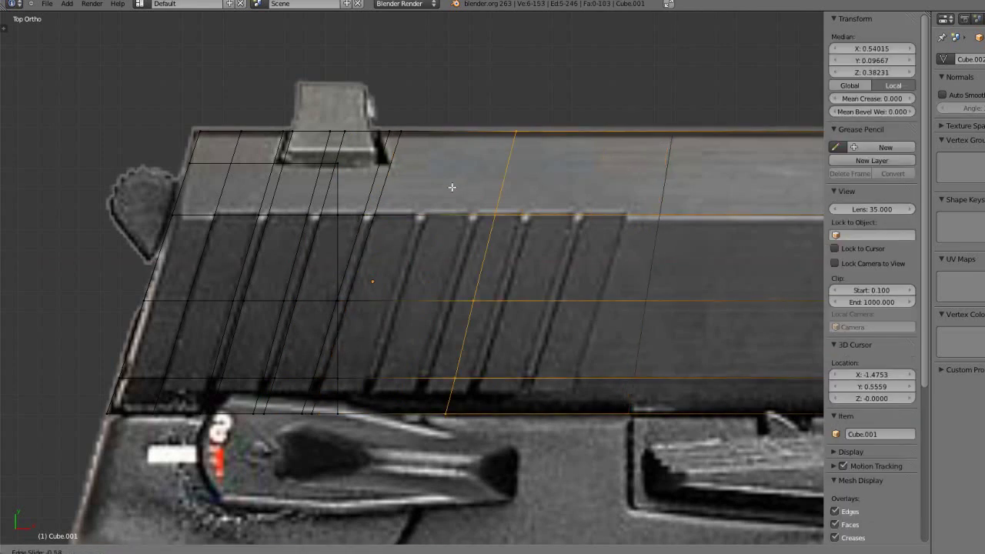
pyautogui.click(386, 194)
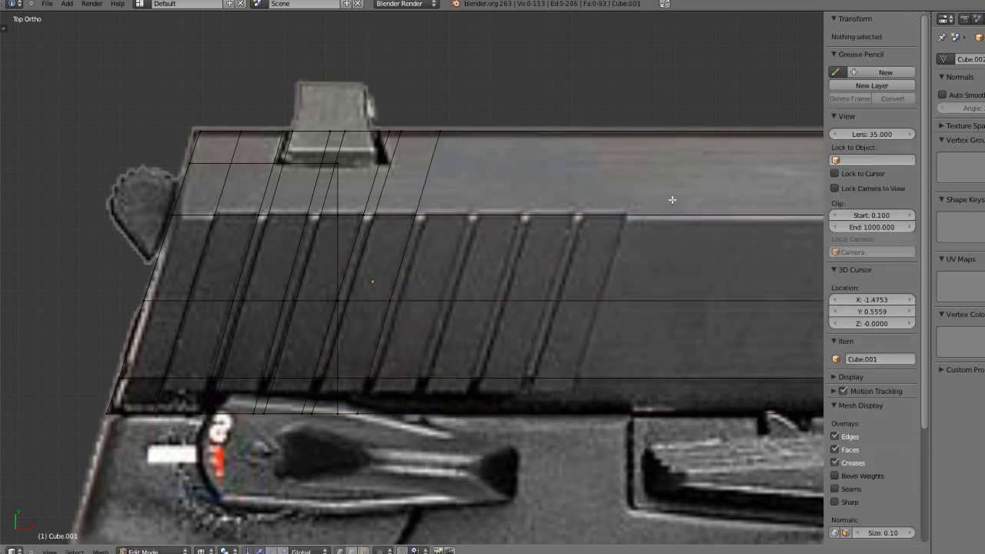
# Step: Add a loop cut for the fifth groove's front edge, scaling it about 1.14 and moving it along X to fit
pyautogui.hotkey('ctrl', 'r')
pyautogui.click(711, 152)
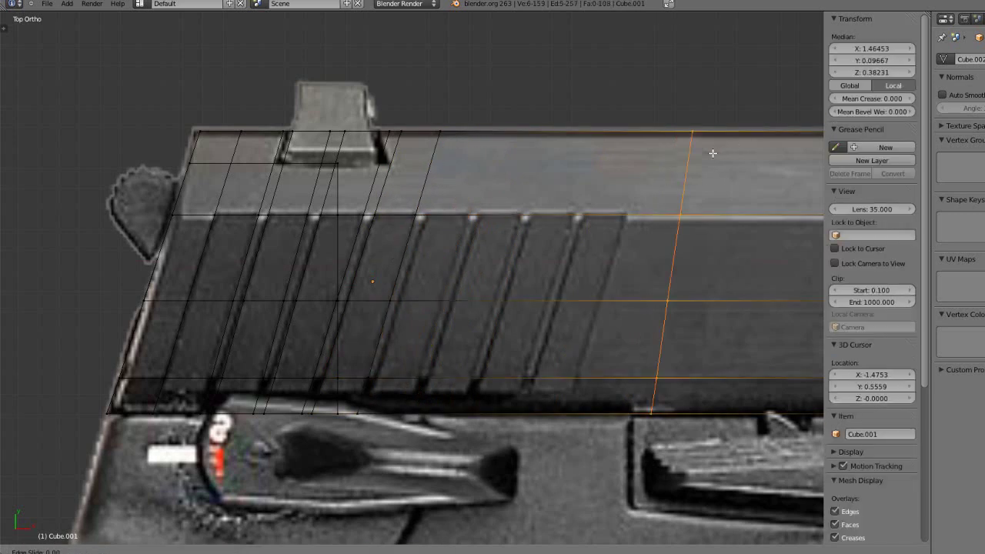
pyautogui.click(511, 208)
pyautogui.press('s')
pyautogui.press('x')
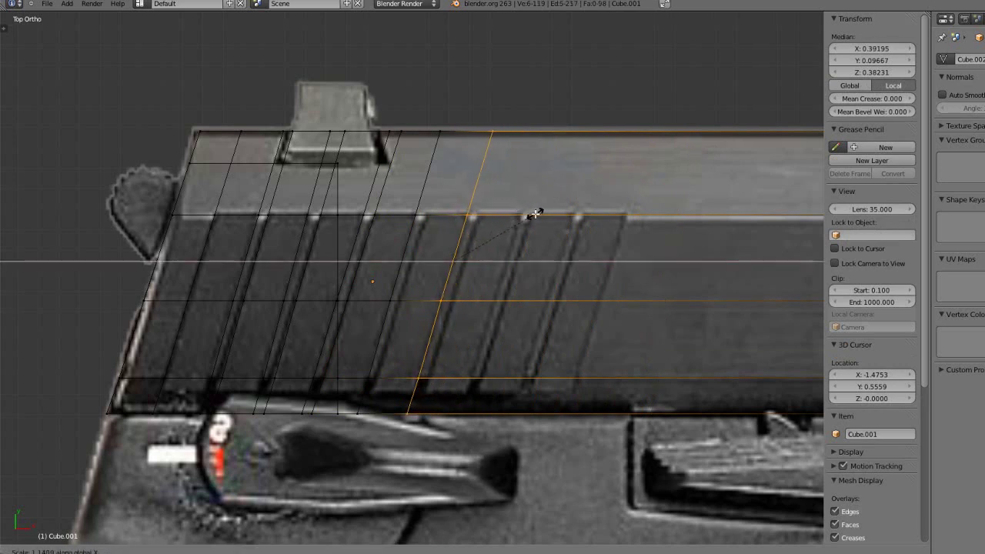
pyautogui.click(535, 214)
pyautogui.press('g')
pyautogui.press('x')
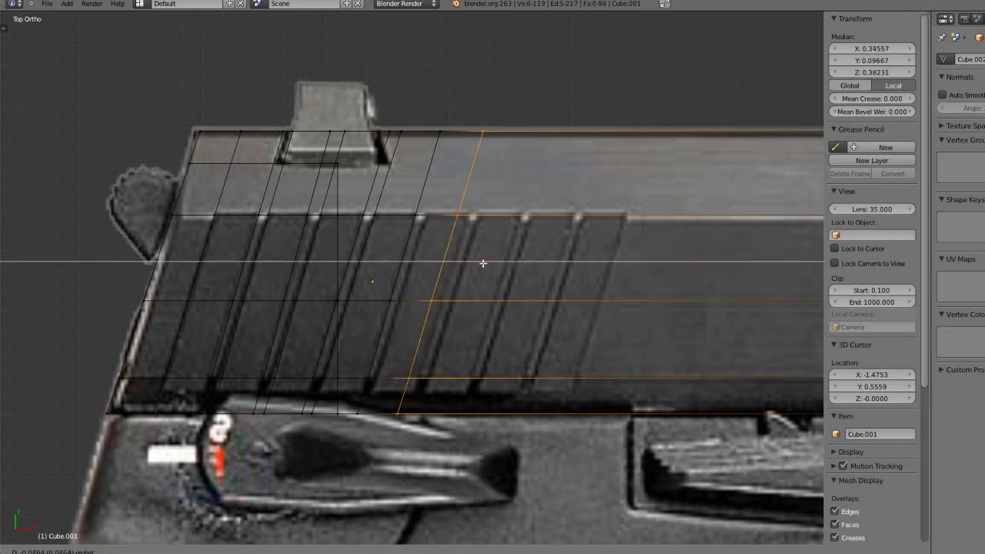
pyautogui.click(456, 264)
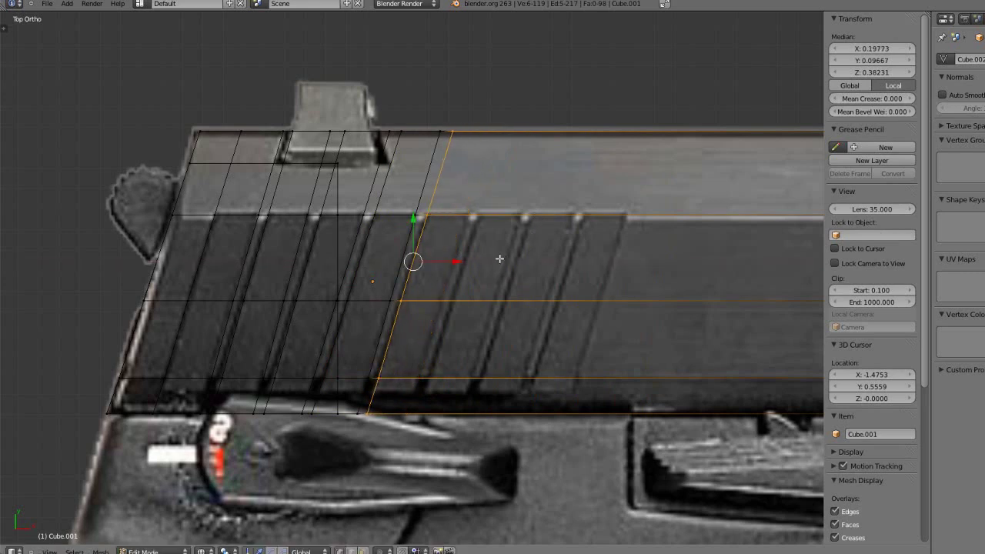
# Step: Add a loop cut for the sixth groove's rear edge, scaling and shifting it along X to match the reference
pyautogui.hotkey('ctrl', 'r')
pyautogui.click(719, 159)
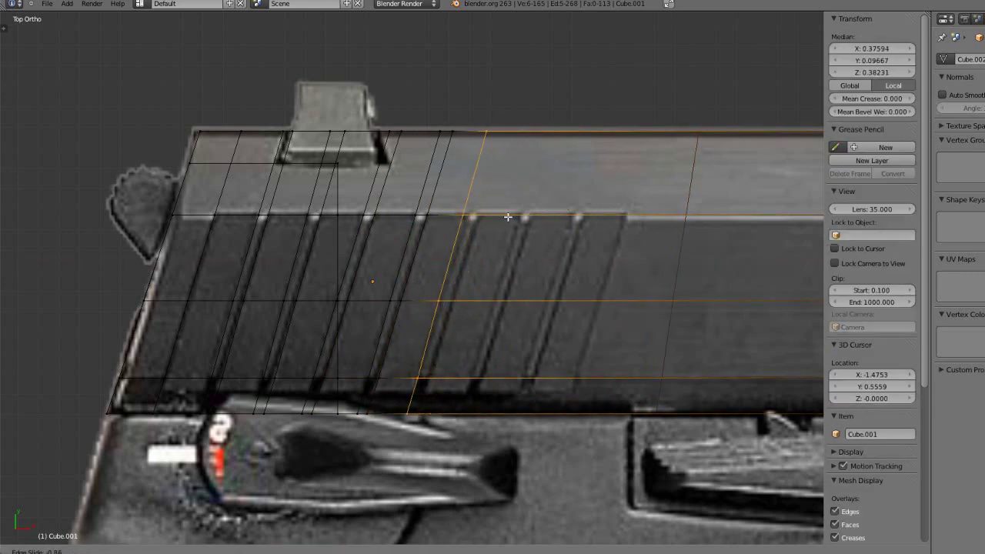
pyautogui.click(518, 216)
pyautogui.press('s')
pyautogui.press('x')
pyautogui.click(524, 222)
pyautogui.moveTo(494, 264); pyautogui.dragTo(499, 264)
# Step: Add a loop cut for the sixth groove's front edge, scaling and shifting it along X to match the reference
pyautogui.hotkey('ctrl', 'r')
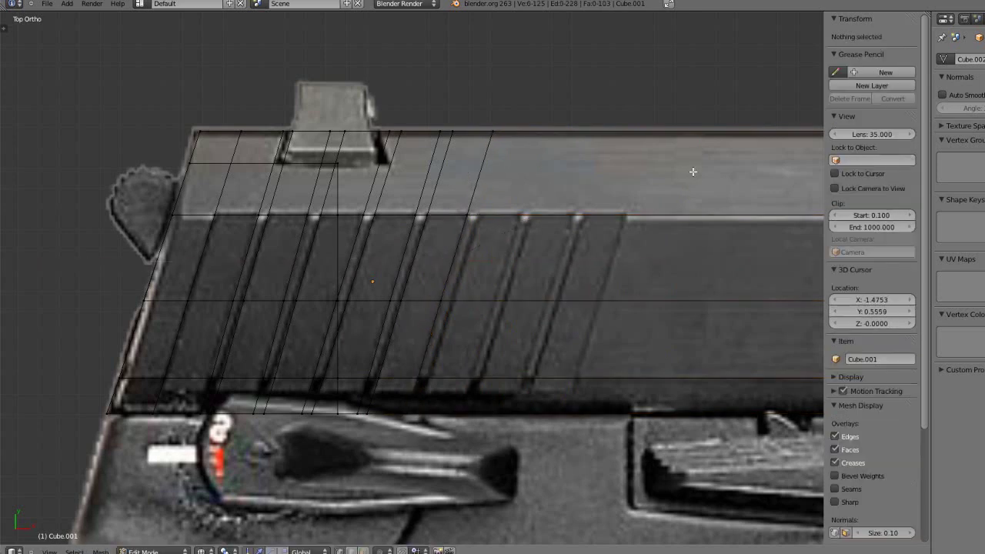
pyautogui.click(677, 177)
pyautogui.click(484, 207)
pyautogui.press('s')
pyautogui.press('x')
pyautogui.click(545, 253)
pyautogui.moveTo(512, 262); pyautogui.dragTo(509, 262)
pyautogui.press('s')
pyautogui.click(618, 234)
pyautogui.hotkey('ctrl', 'z')
# Step: Add a loop cut at the seventh serration groove's rear edge and scale it along X to match the slant
pyautogui.hotkey('ctrl', 'r')
pyautogui.click(633, 236)
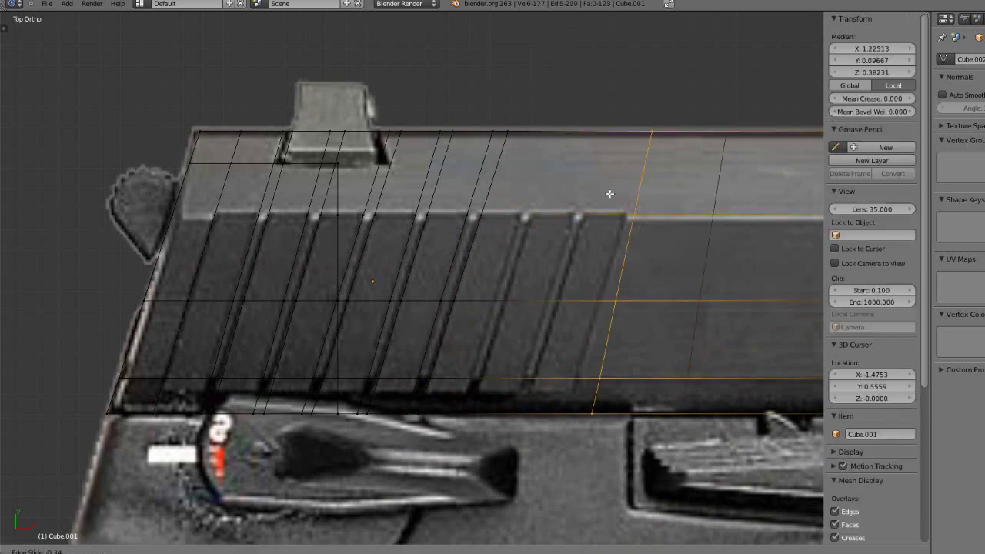
pyautogui.click(525, 203)
pyautogui.press('s')
pyautogui.press('x')
pyautogui.click(599, 223)
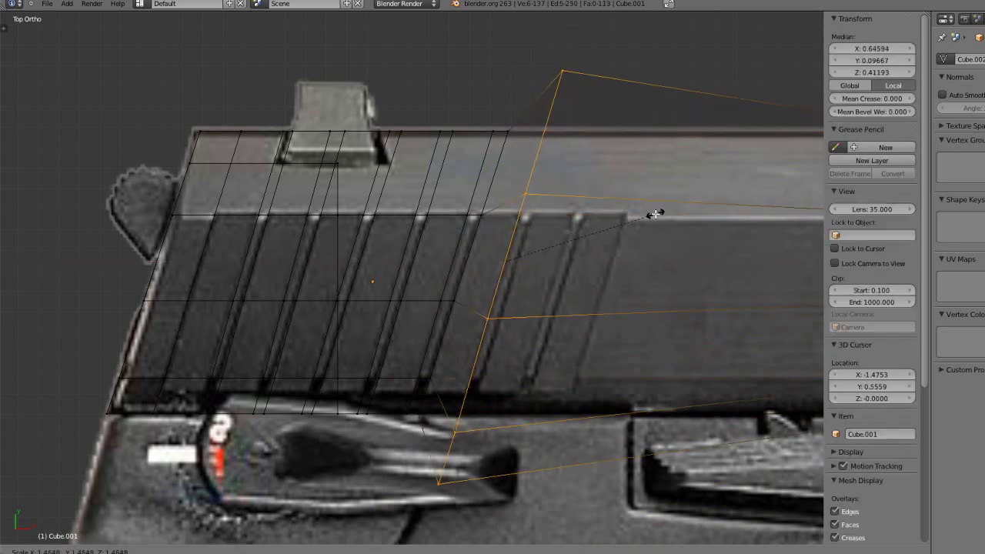
# Step: Add a loop cut at the seventh serration groove's front edge and scale it about 1.07 along X
pyautogui.hotkey('ctrl', 'r')
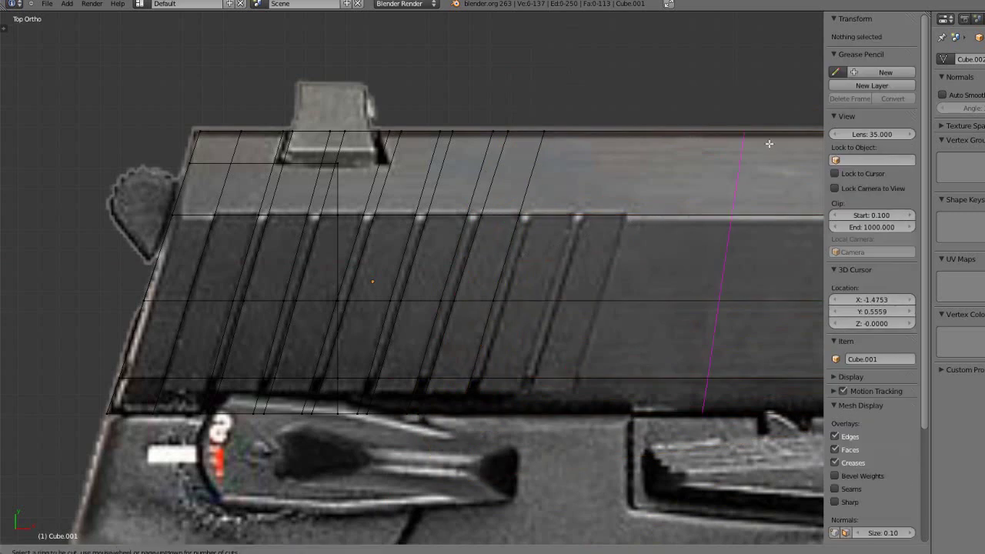
pyautogui.click(763, 151)
pyautogui.click(565, 208)
pyautogui.press('s')
pyautogui.press('x')
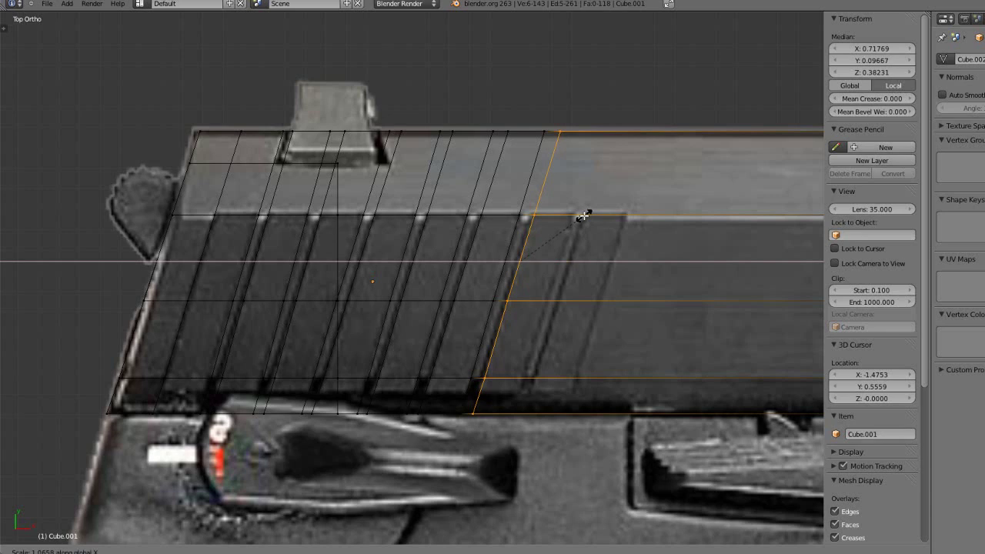
pyautogui.click(583, 216)
# Step: Add a loop cut for the eighth groove's rear edge, scaling and moving it along X to match the reference
pyautogui.hotkey('ctrl', 'r')
pyautogui.click(700, 158)
pyautogui.click(553, 180)
pyautogui.press('s')
pyautogui.press('x')
pyautogui.click(650, 231)
pyautogui.press('g')
pyautogui.press('x')
pyautogui.click(647, 233)
# Step: Add a loop cut at the eighth groove's front edge and scale it about 1.05 along X
pyautogui.press('a')
pyautogui.hotkey('ctrl', 'r')
pyautogui.click(700, 159)
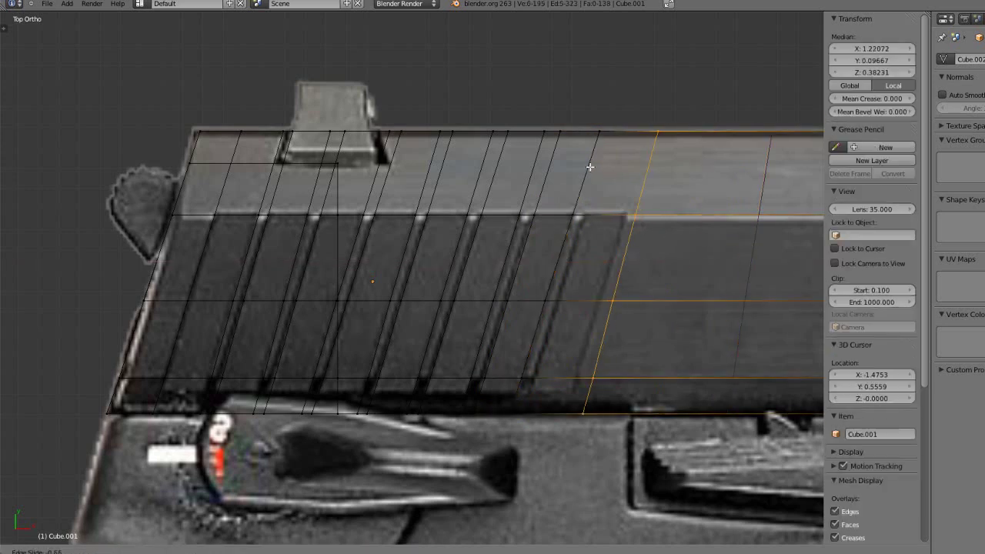
pyautogui.click(544, 172)
pyautogui.press('s')
pyautogui.press('x')
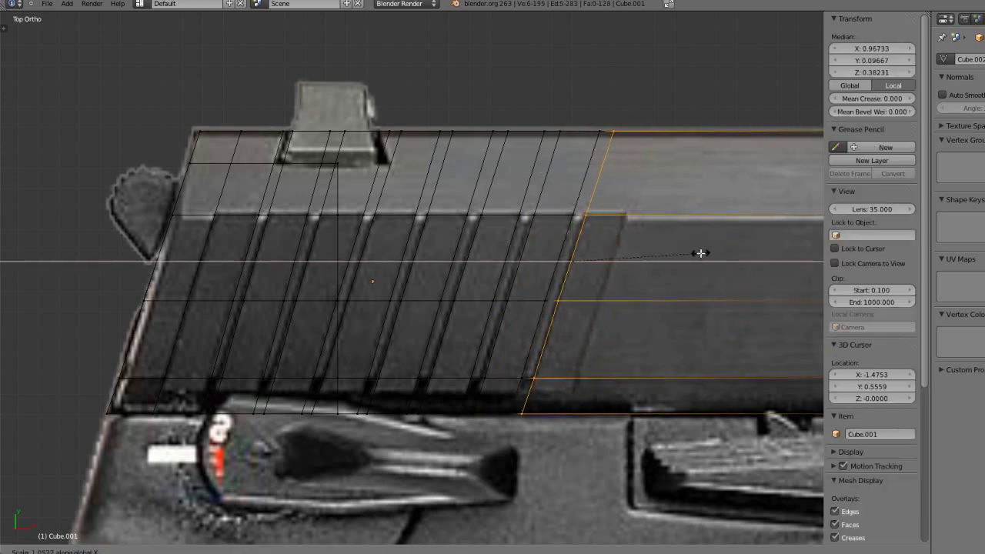
pyautogui.click(700, 253)
pyautogui.press('a')
# Step: Inspect the slanted serration cuts on the slide in solid shading, from an orbited angle and from the top
pyautogui.moveTo(424, 336)
pyautogui.mouseDown(button='middle')
pyautogui.moveTo(431, 303)
pyautogui.moveTo(423, 284)
pyautogui.moveTo(454, 254)
pyautogui.moveTo(472, 292)
pyautogui.mouseUp(button='middle')
pyautogui.press('z')
pyautogui.press('KP_5')
pyautogui.press('KP_7')
pyautogui.press('KP_5')
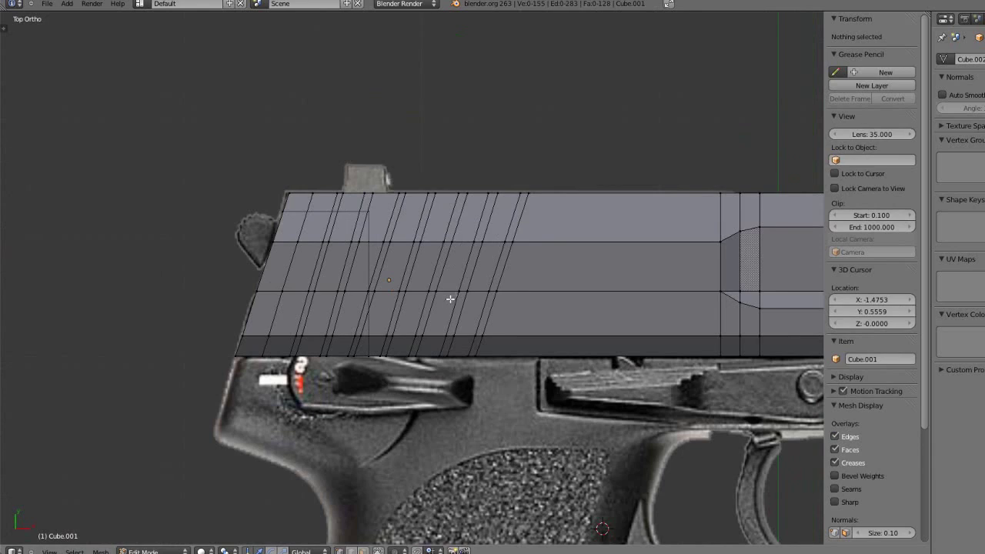
pyautogui.scroll(4, 453, 296)
pyautogui.press('z')
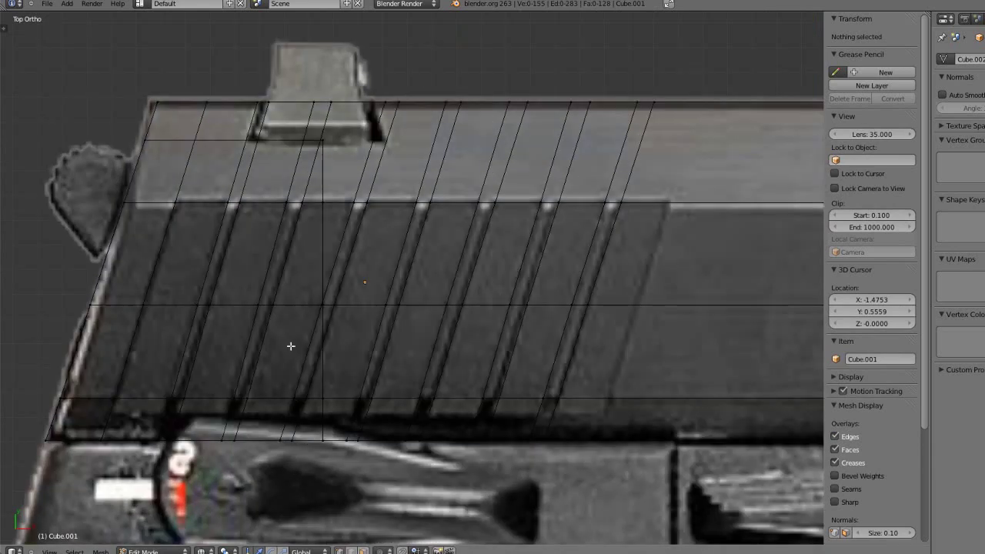
# Step: In face selection mode, select the slide's rearmost side faces and the narrow faces between each pair of serration cuts
pyautogui.keyDown('shift'); pyautogui.moveTo(298, 359); pyautogui.dragTo(333, 357, button='middle'); pyautogui.keyUp('shift')
pyautogui.click(363, 551)
pyautogui.scroll(1, 351, 477)
pyautogui.scroll(-1, 351, 476)
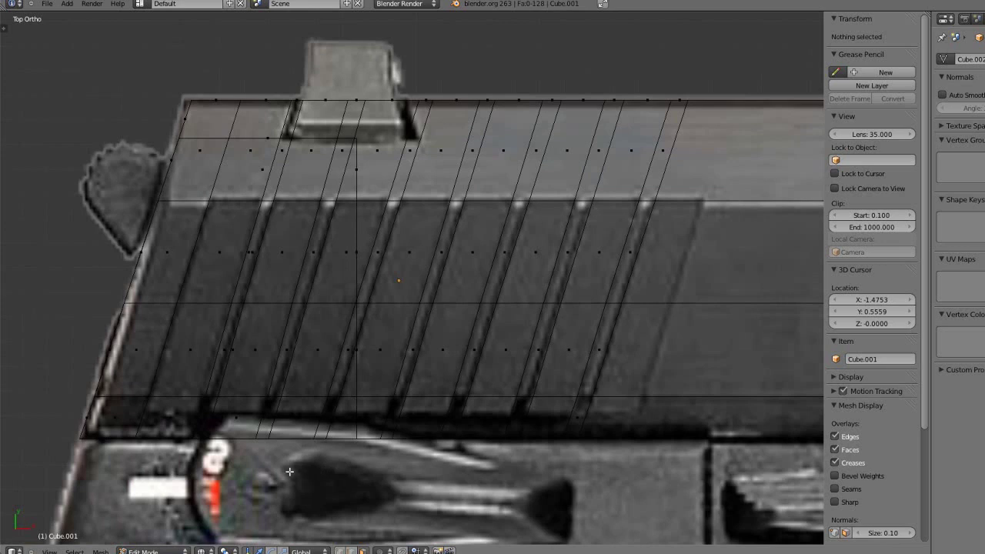
pyautogui.rightClick(137, 347)
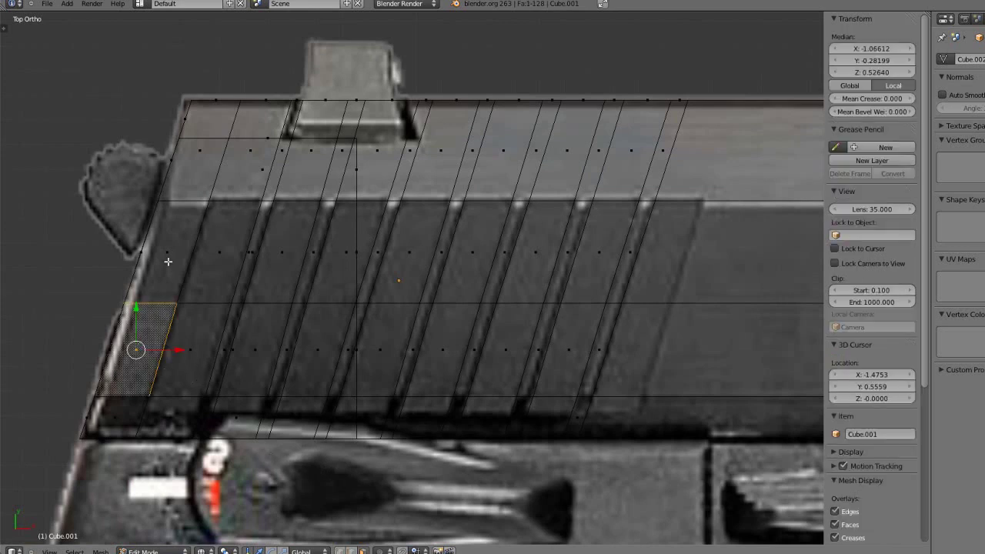
pyautogui.keyDown('shift'); pyautogui.rightClick(167, 264); pyautogui.keyUp('shift')
pyautogui.keyDown('shift'); pyautogui.rightClick(224, 322); pyautogui.keyUp('shift')
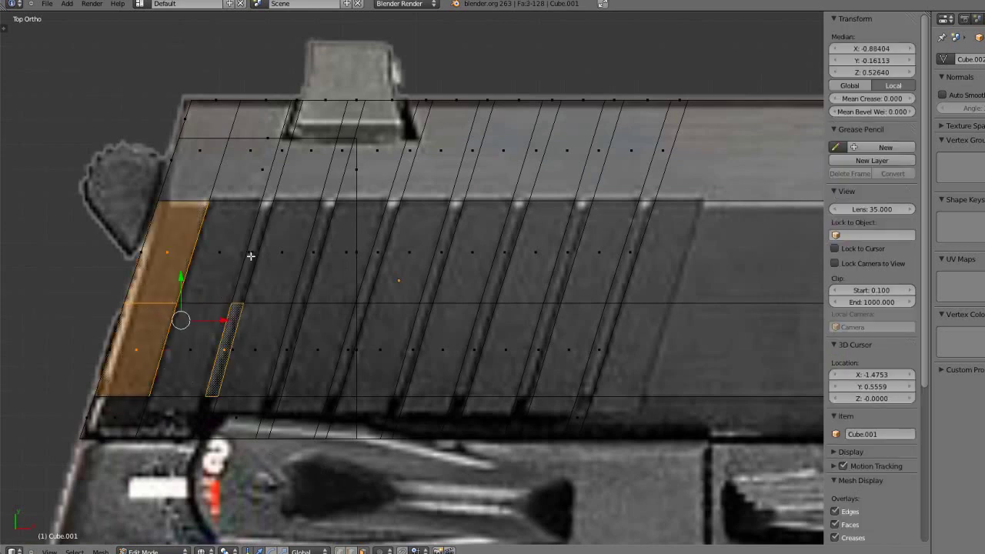
pyautogui.keyDown('shift'); pyautogui.rightClick(251, 256); pyautogui.keyUp('shift')
pyautogui.keyDown('shift'); pyautogui.rightClick(293, 343); pyautogui.keyUp('shift')
pyautogui.keyDown('shift'); pyautogui.rightClick(311, 254); pyautogui.keyUp('shift')
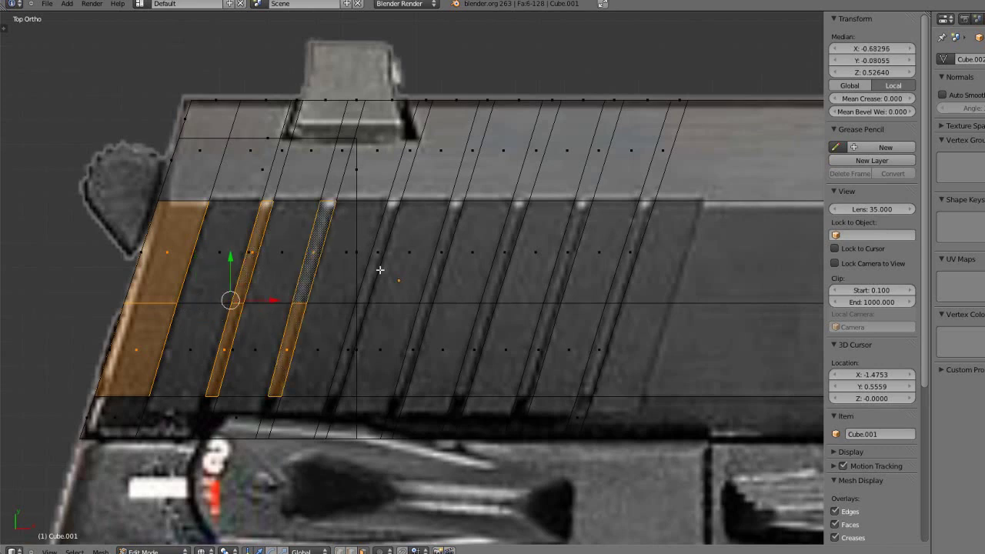
pyautogui.keyDown('shift'); pyautogui.rightClick(379, 272); pyautogui.keyUp('shift')
pyautogui.keyDown('shift'); pyautogui.rightClick(354, 336); pyautogui.keyUp('shift')
pyautogui.keyDown('shift'); pyautogui.rightClick(356, 354); pyautogui.keyUp('shift')
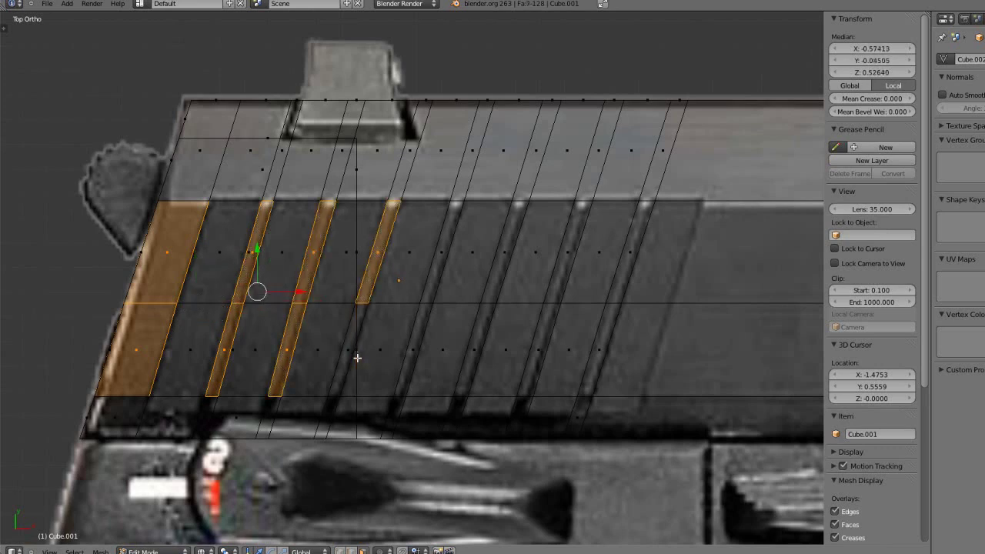
pyautogui.keyDown('shift'); pyautogui.rightClick(347, 351); pyautogui.keyUp('shift')
pyautogui.keyDown('shift'); pyautogui.rightClick(413, 350); pyautogui.keyUp('shift')
pyautogui.keyDown('shift'); pyautogui.rightClick(441, 258); pyautogui.keyUp('shift')
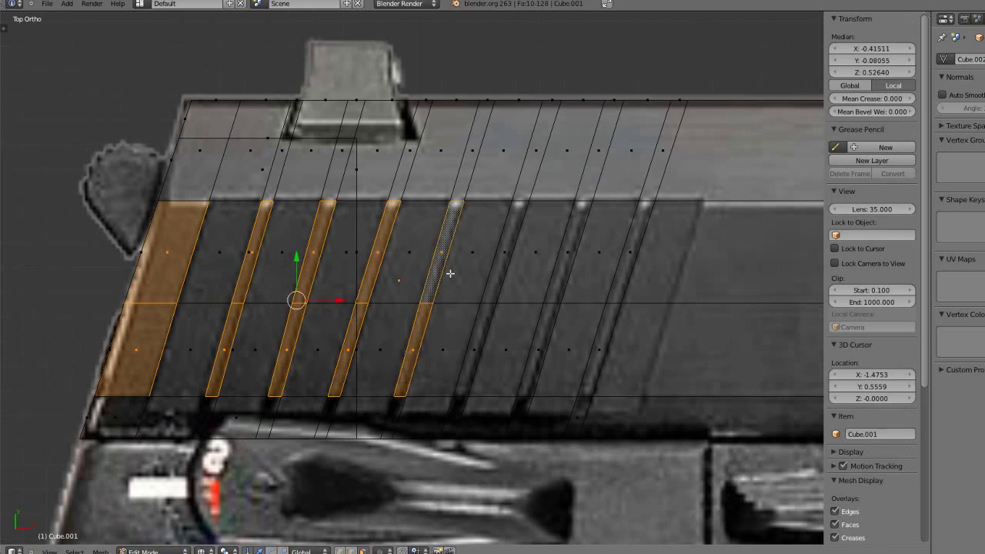
pyautogui.keyDown('shift'); pyautogui.rightClick(502, 249); pyautogui.keyUp('shift')
pyautogui.keyDown('shift'); pyautogui.rightClick(473, 352); pyautogui.keyUp('shift')
pyautogui.keyDown('shift'); pyautogui.rightClick(540, 353); pyautogui.keyUp('shift')
pyautogui.keyDown('shift'); pyautogui.rightClick(565, 247); pyautogui.keyUp('shift')
pyautogui.keyDown('shift'); pyautogui.rightClick(626, 256); pyautogui.keyUp('shift')
pyautogui.keyDown('shift'); pyautogui.rightClick(599, 344); pyautogui.keyUp('shift')
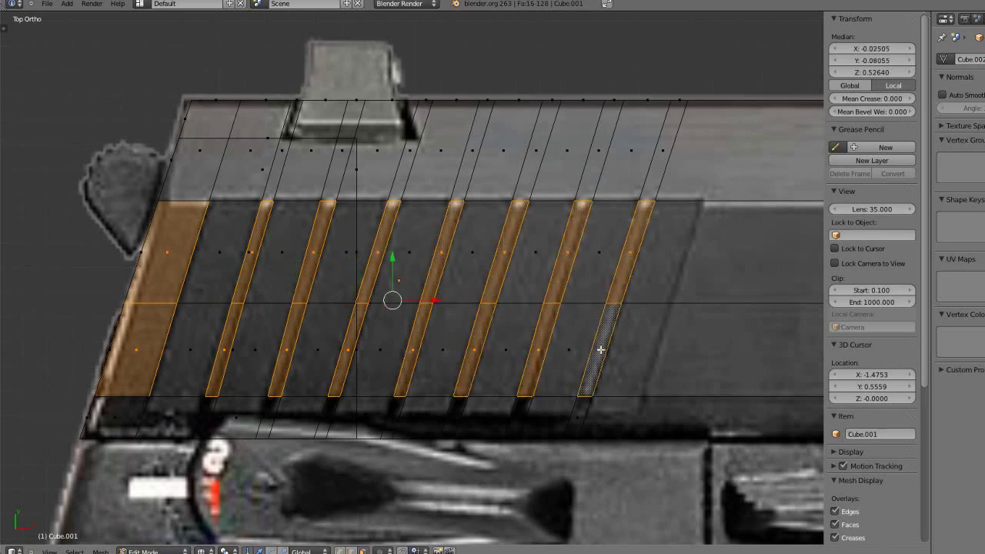
# Step: Extend the selection to the two large side faces ahead of the serrations, and clear the whole selection
pyautogui.scroll(-3, 602, 342)
pyautogui.keyDown('shift'); pyautogui.moveTo(604, 339); pyautogui.dragTo(235, 338, button='middle'); pyautogui.keyUp('shift')
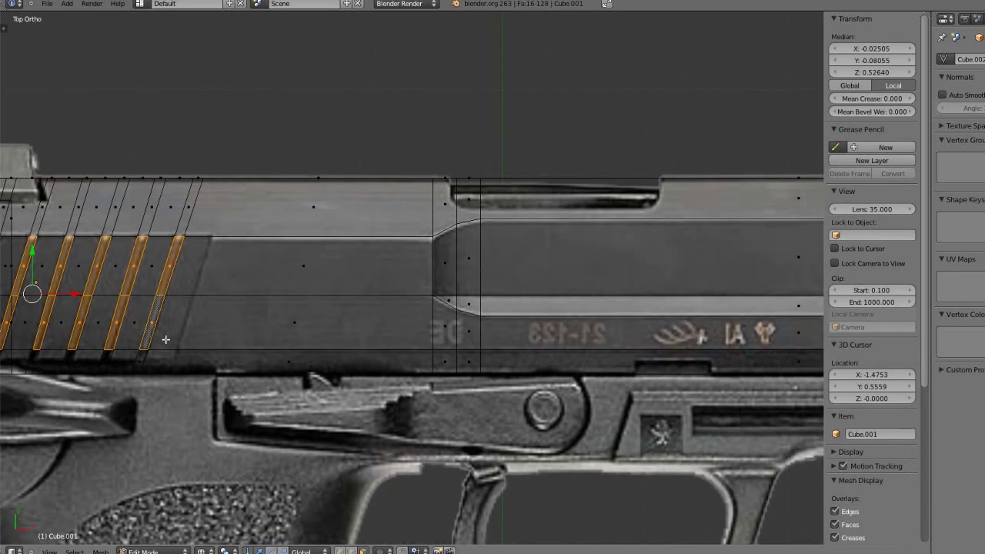
pyautogui.scroll(1, 182, 341)
pyautogui.keyDown('shift'); pyautogui.rightClick(287, 273); pyautogui.keyUp('shift')
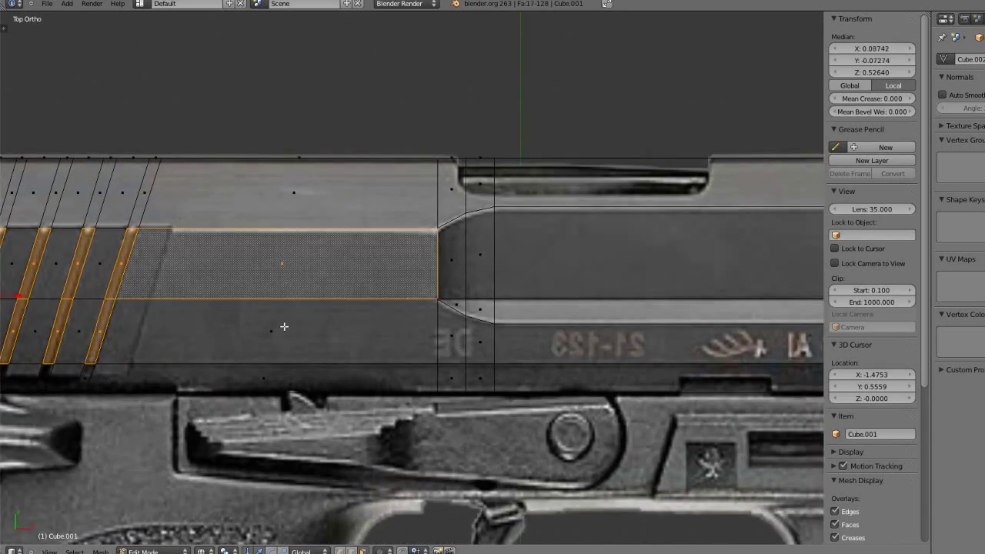
pyautogui.keyDown('shift'); pyautogui.rightClick(284, 327); pyautogui.keyUp('shift')
pyautogui.keyDown('shift'); pyautogui.rightClick(276, 337); pyautogui.keyUp('shift')
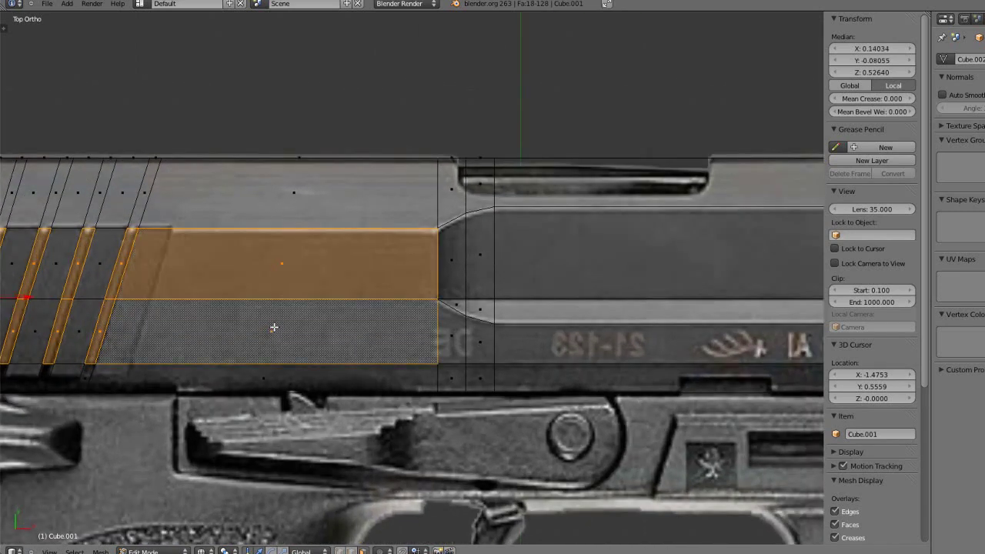
pyautogui.keyDown('shift'); pyautogui.rightClick(281, 262); pyautogui.keyUp('shift')
pyautogui.scroll(-1, 253, 297)
pyautogui.press('a')
# Step: Add a loop cut at the front end of the serration area and scale it about 1.12 along X to match the slant
pyautogui.keyDown('ctrl'); pyautogui.scroll(-1, 374, 521); pyautogui.keyUp('ctrl')
pyautogui.scroll(3, 282, 270)
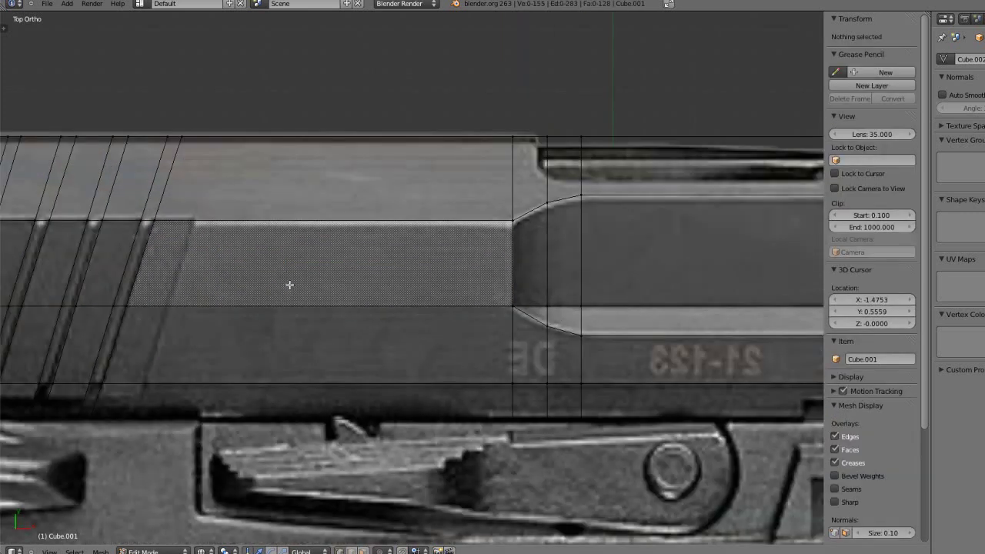
pyautogui.hotkey('ctrl', 'r')
pyautogui.click(411, 196)
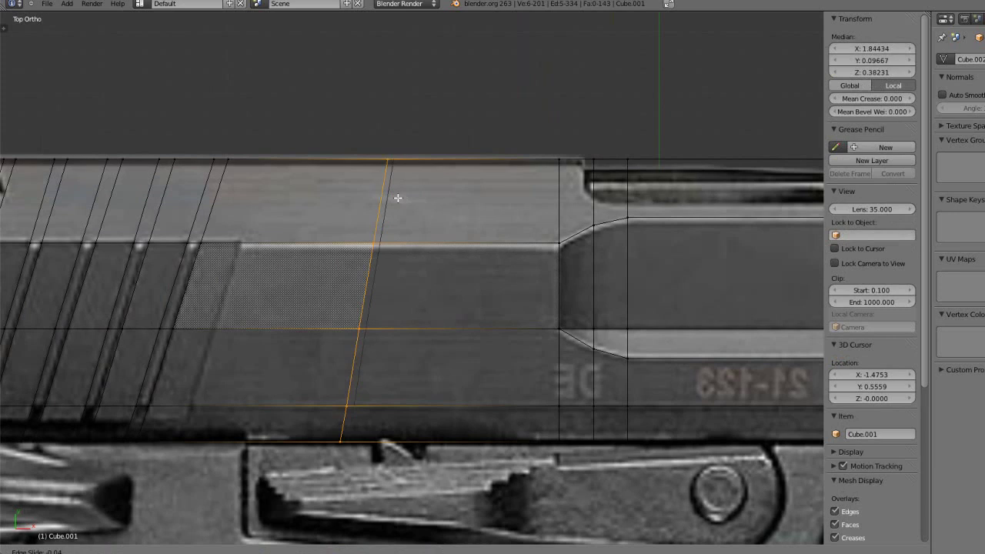
pyautogui.click(282, 203)
pyautogui.press('s')
pyautogui.press('x')
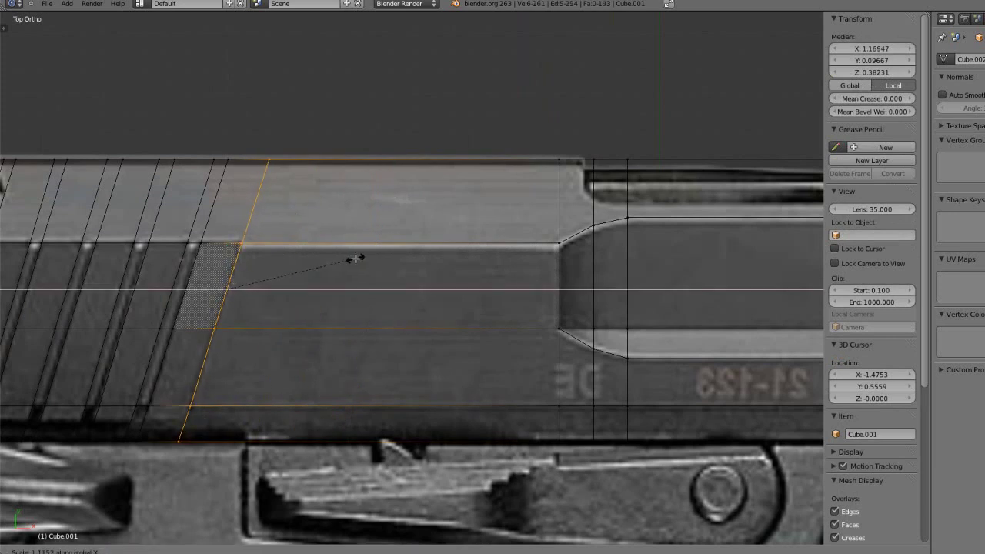
pyautogui.click(356, 259)
pyautogui.press('a')
# Step: Put the slide in edit mode with vertex selection and wireframe display over the rear serrations
pyautogui.scroll(-2, 330, 301)
pyautogui.keyDown('shift'); pyautogui.moveTo(253, 348); pyautogui.dragTo(466, 330, button='middle'); pyautogui.keyUp('shift')
pyautogui.scroll(4, 557, 339)
pyautogui.scroll(-1, 415, 374)
pyautogui.keyDown('shift'); pyautogui.moveTo(405, 380); pyautogui.dragTo(388, 386, button='middle'); pyautogui.keyUp('shift')
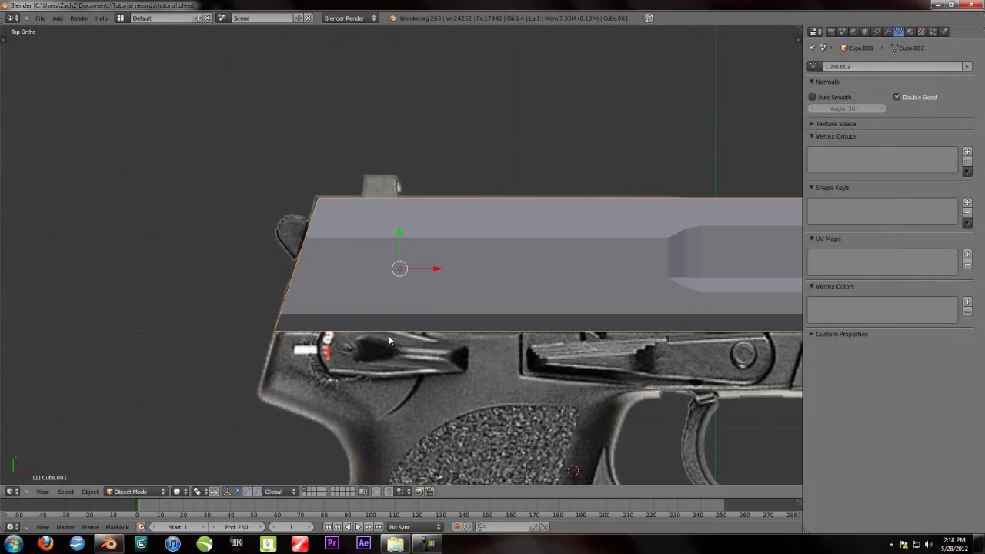
pyautogui.press('Tab')
pyautogui.scroll(3, 374, 323)
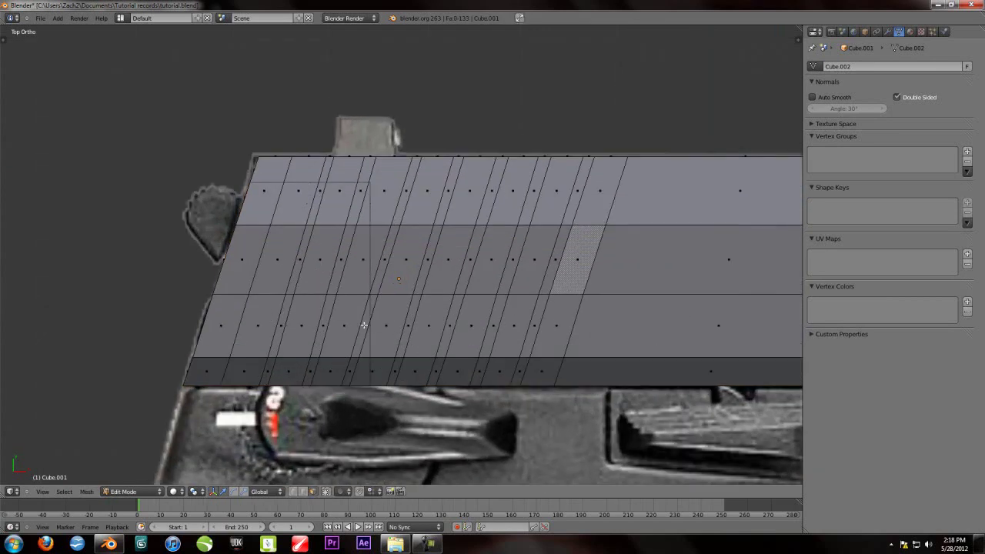
pyautogui.keyDown('shift'); pyautogui.moveTo(299, 330); pyautogui.dragTo(300, 303, button='middle'); pyautogui.keyUp('shift')
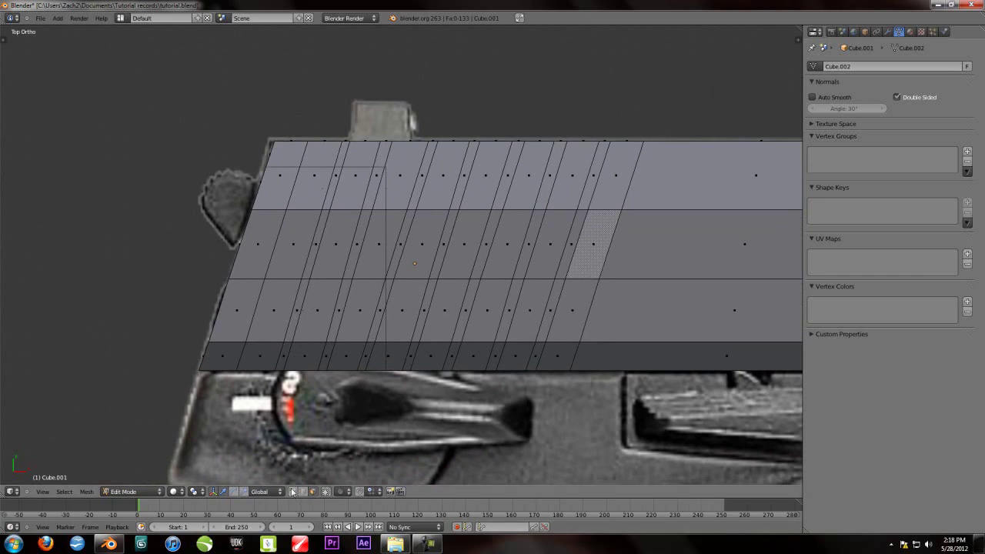
pyautogui.press('z')
pyautogui.scroll(3, 266, 306)
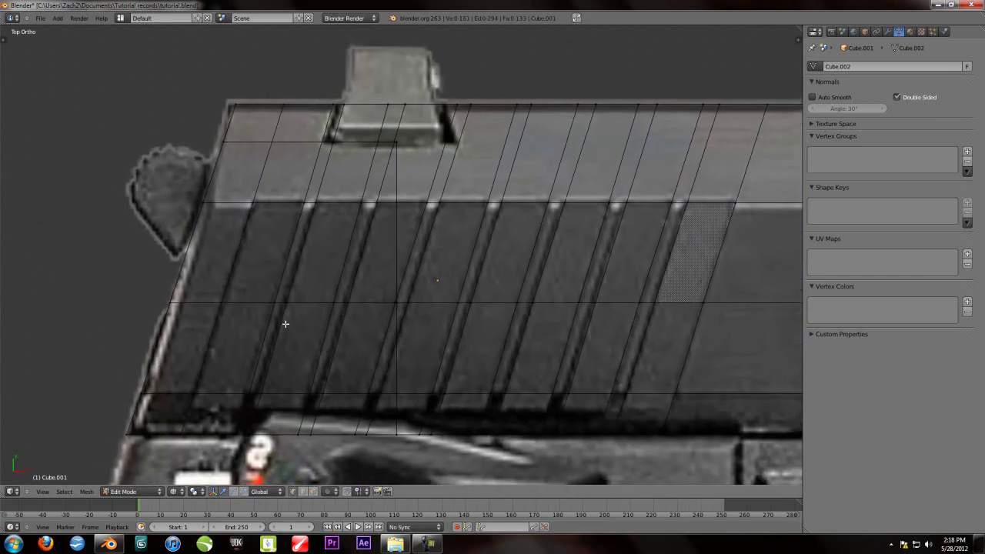
# Step: Add supporting loop cuts just ahead of the first serration line and just behind the second groove
pyautogui.hotkey('ctrl', 'r')
pyautogui.click(310, 123)
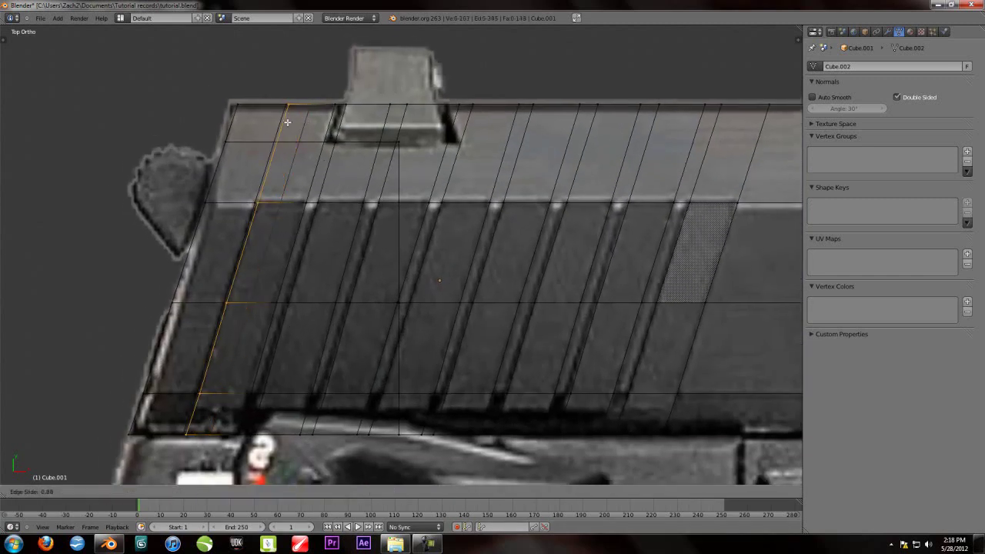
pyautogui.click(289, 124)
pyautogui.press('a')
pyautogui.hotkey('ctrl', 'r')
pyautogui.click(310, 110)
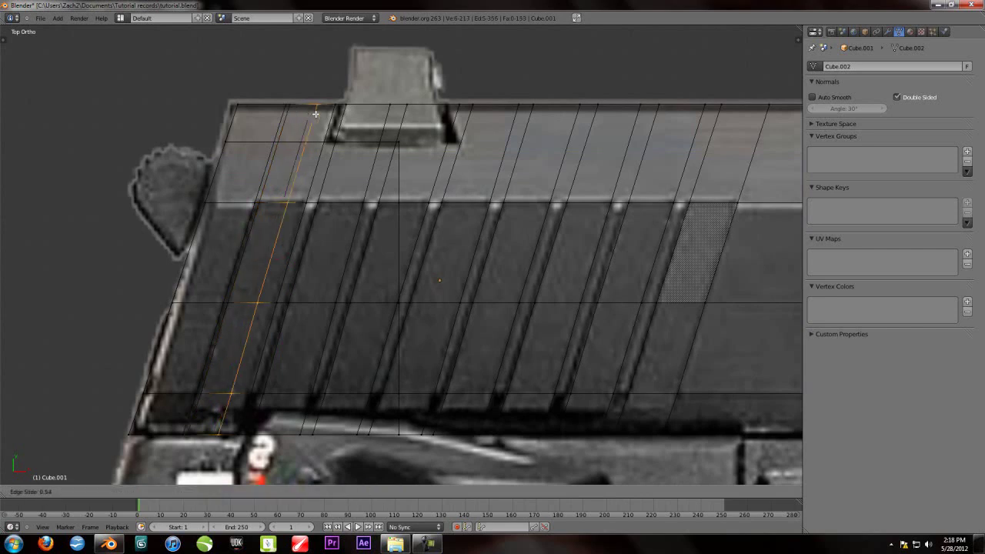
pyautogui.click(322, 115)
# Step: Add a supporting loop cut just ahead of the second serration groove
pyautogui.hotkey('ctrl', 'r')
pyautogui.click(361, 108)
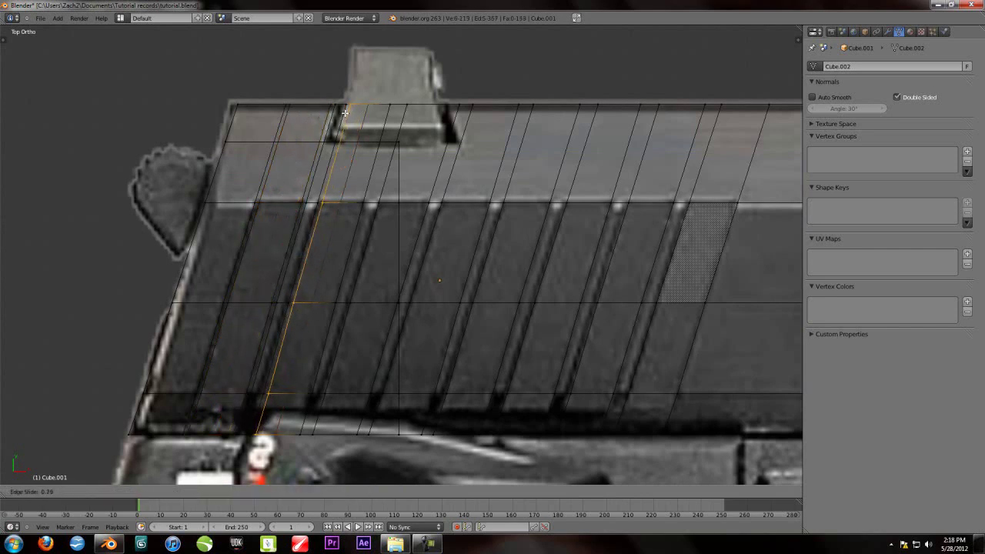
pyautogui.click(345, 113)
pyautogui.scroll(1, 320, 158)
pyautogui.press('a')
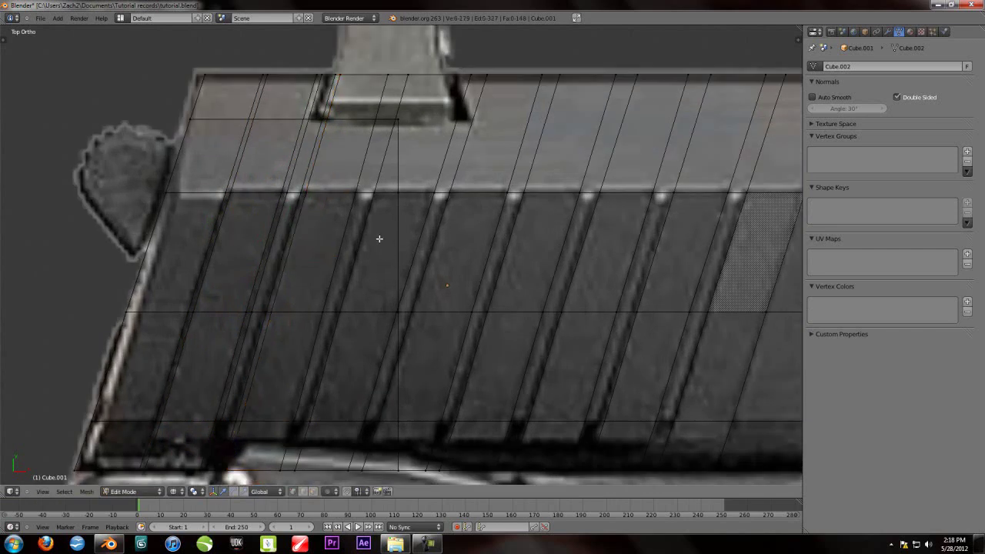
# Step: Add supporting loop cuts close along both sides of the third, fourth and fifth serration grooves
pyautogui.hotkey('ctrl', 'r')
pyautogui.click(369, 92)
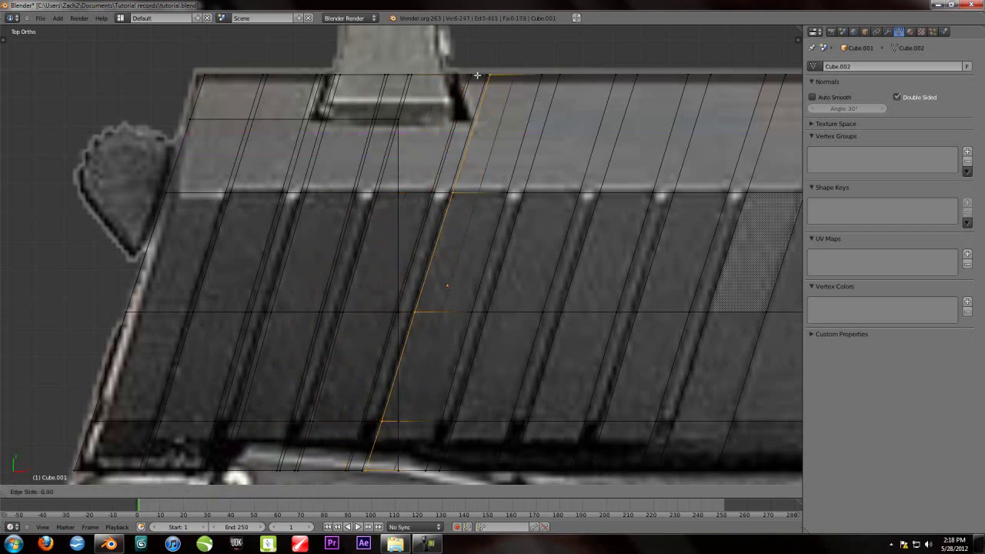
pyautogui.click(534, 84)
pyautogui.press('a')
pyautogui.hotkey('ctrl', 'r')
pyautogui.click(582, 83)
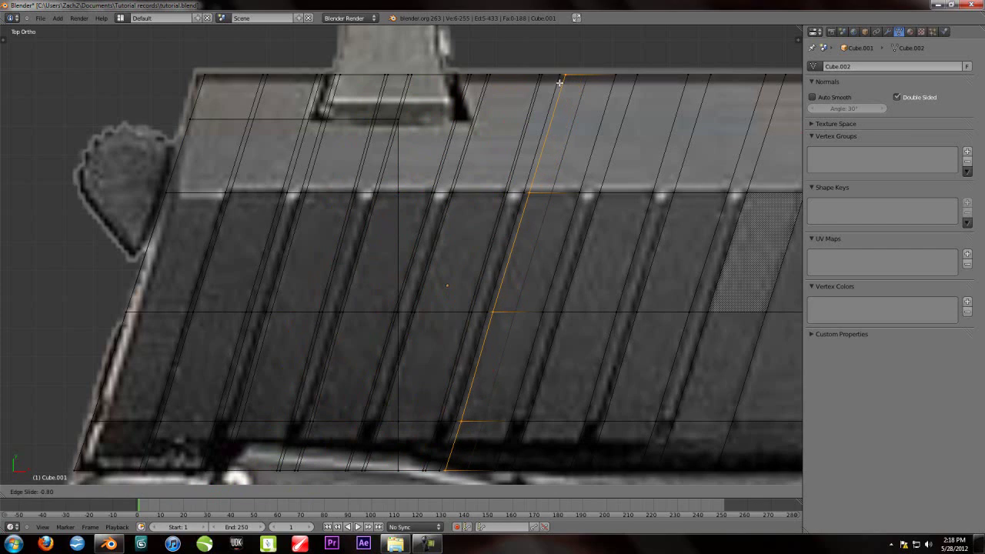